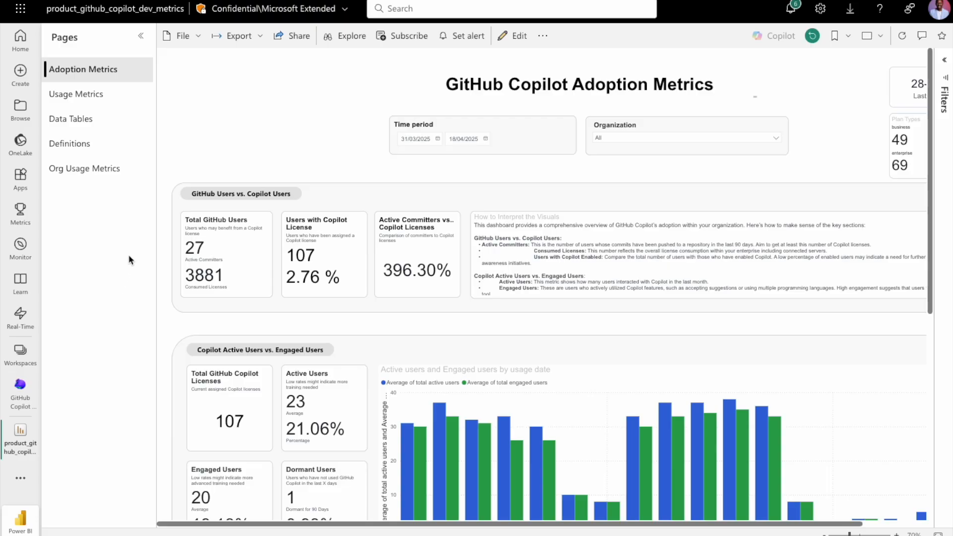
- In edit mode, add a blank line chart and size it below the Engaged and Dormant Users cards
click(514, 38)
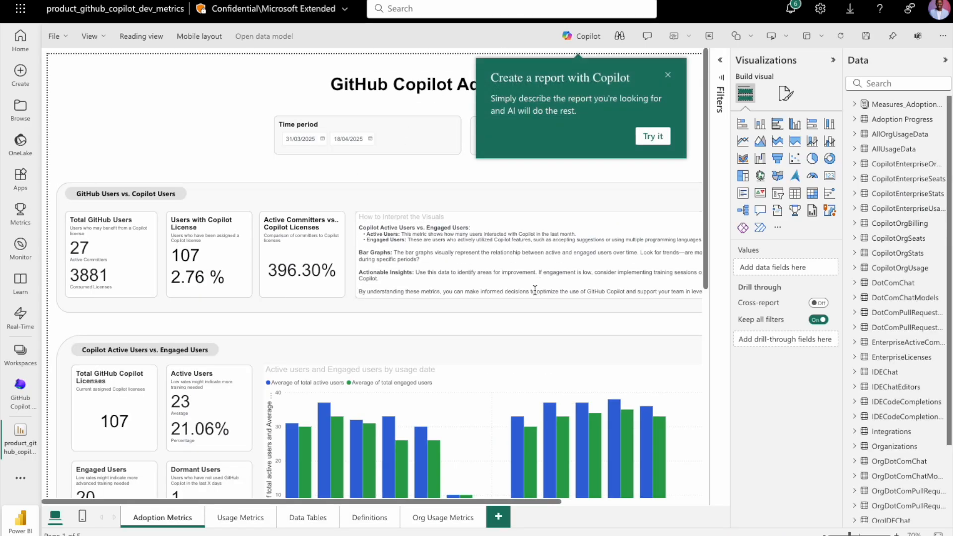
scroll(186, 161, down, 6)
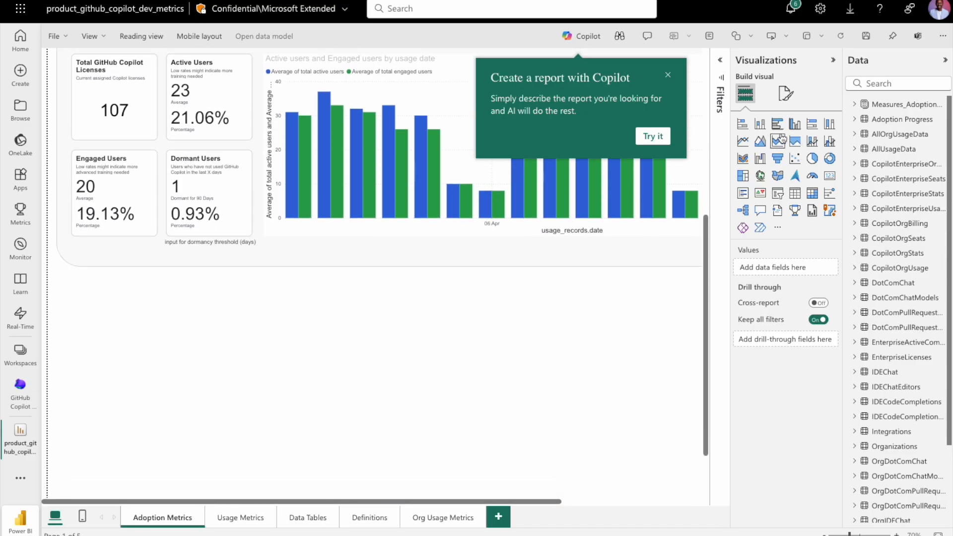
click(744, 143)
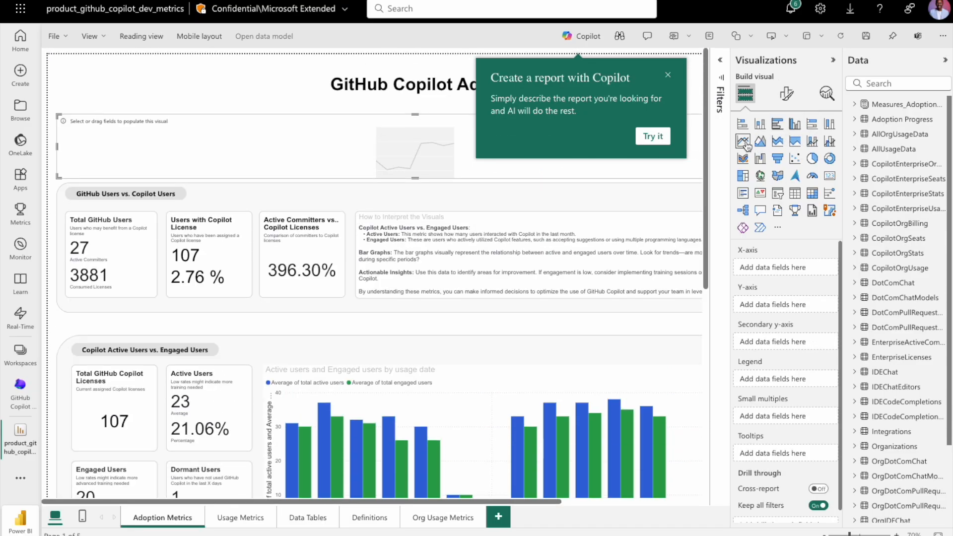
drag(307, 157, 301, 491)
scroll(335, 283, down, 6)
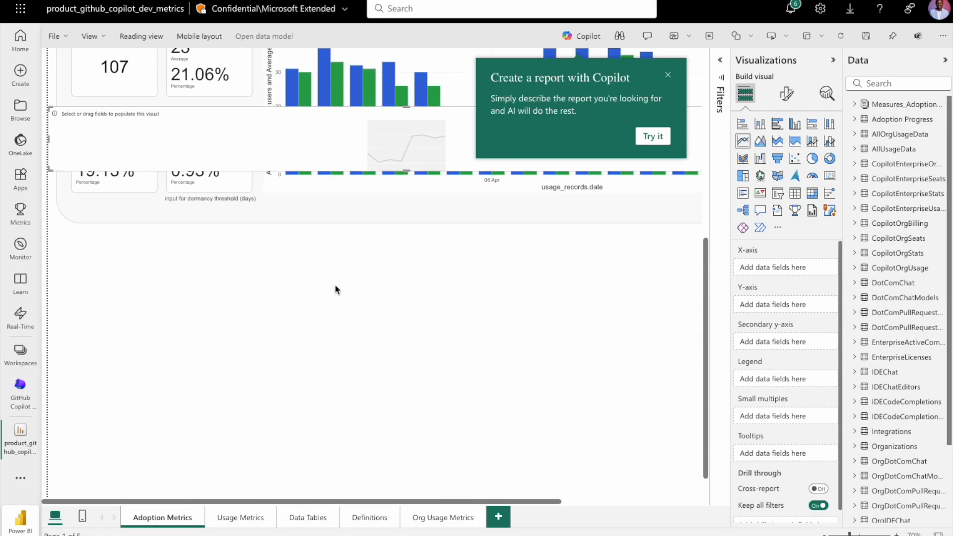
drag(314, 136, 322, 282)
drag(414, 300, 410, 454)
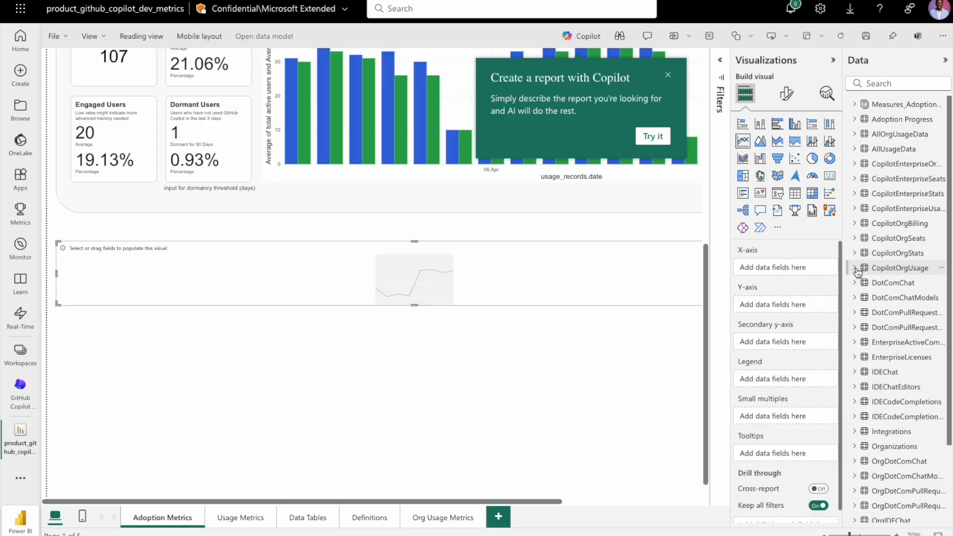
- Chart Sum of total_engaged_users by integration_interface, with integration_interface as legend, and make it taller
click(855, 150)
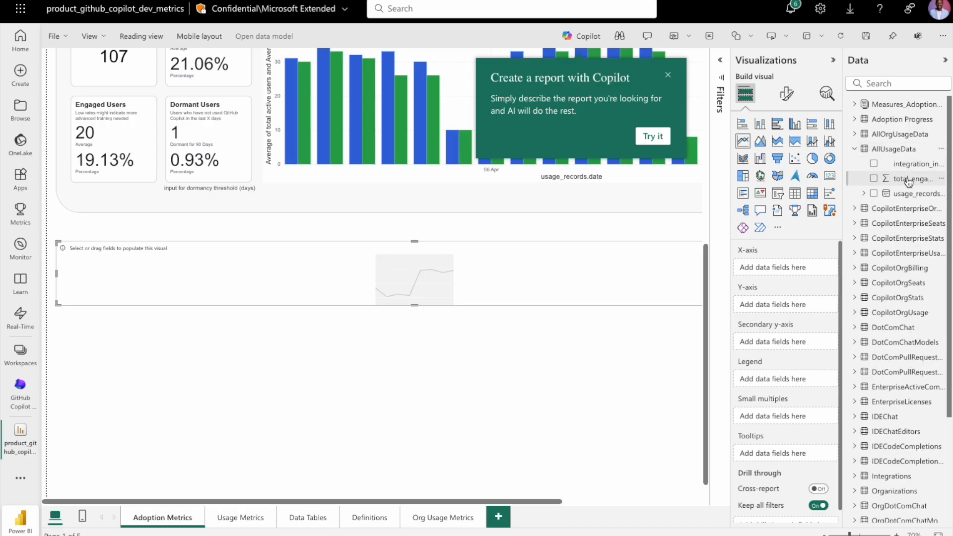
drag(912, 168, 785, 269)
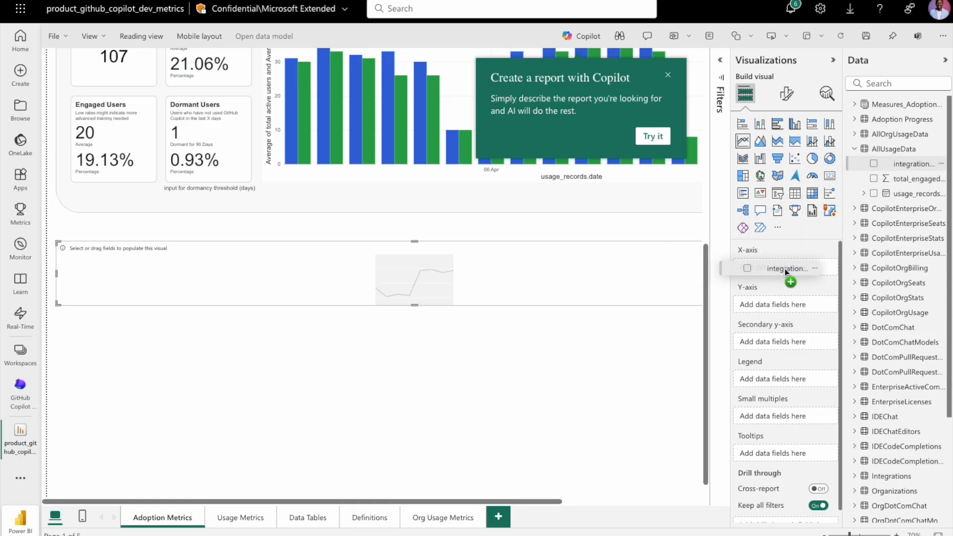
drag(785, 269, 785, 270)
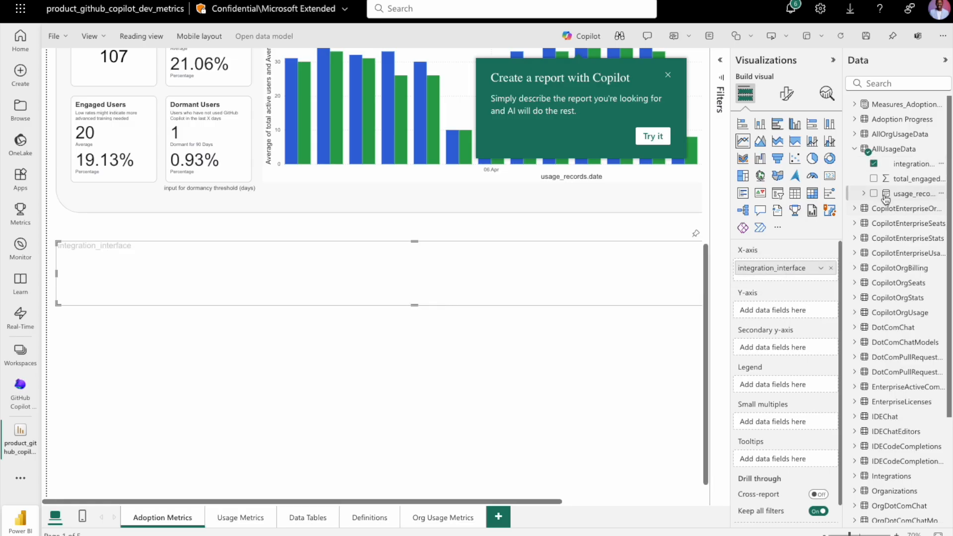
mouse_move(906, 182)
mouse_down()
mouse_move(772, 294)
mouse_move(788, 311)
mouse_up()
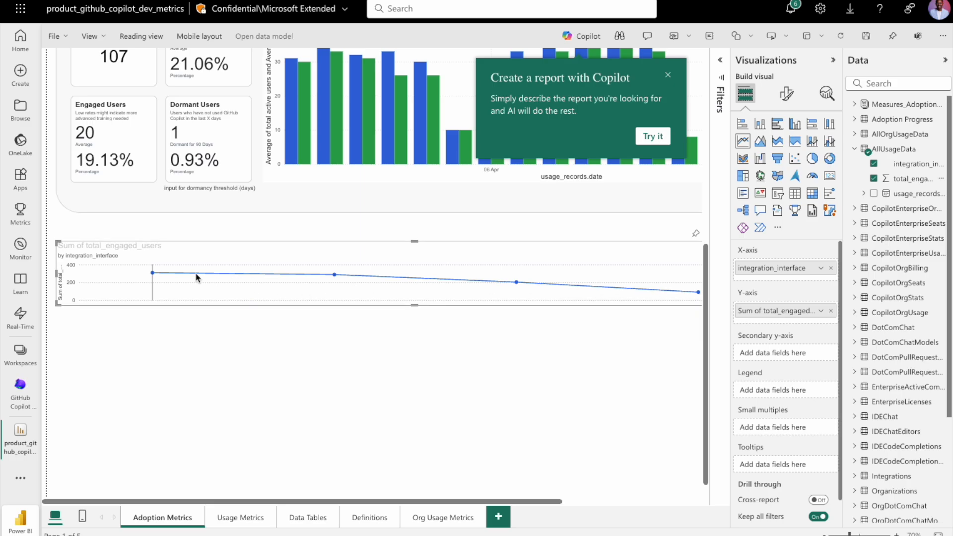
drag(907, 164, 799, 387)
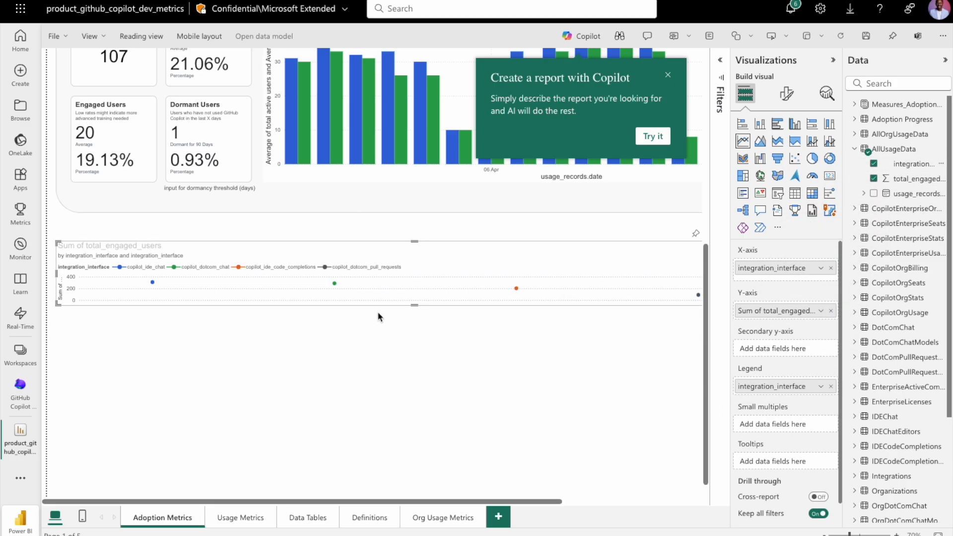
drag(414, 408, 414, 434)
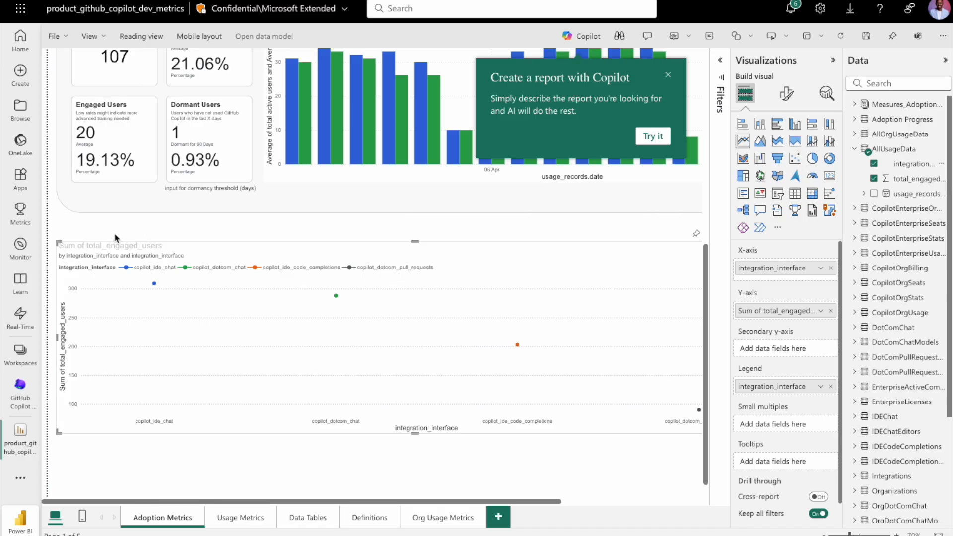
scroll(436, 238, down, 1)
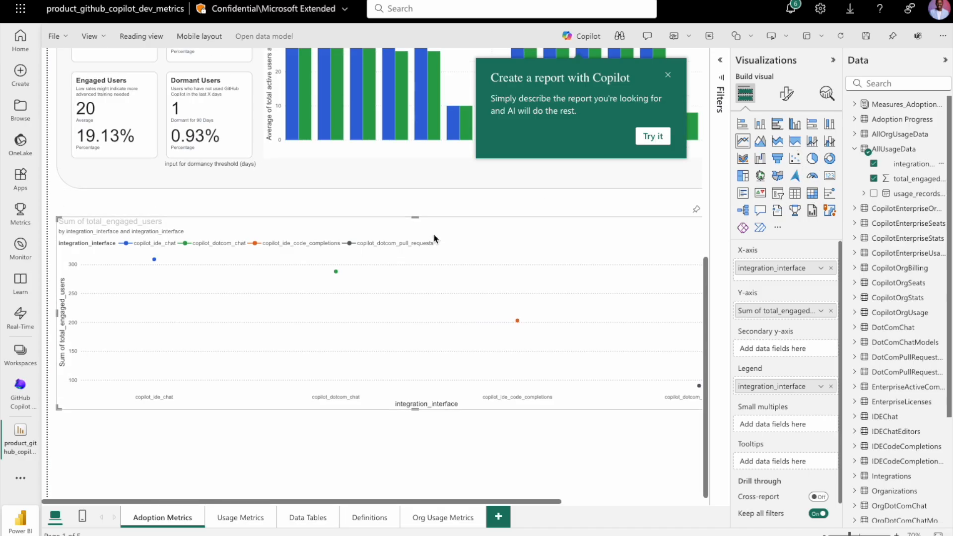
- Look over the Usage Metrics and Data Tables pages, then save the report via File > Save
click(241, 524)
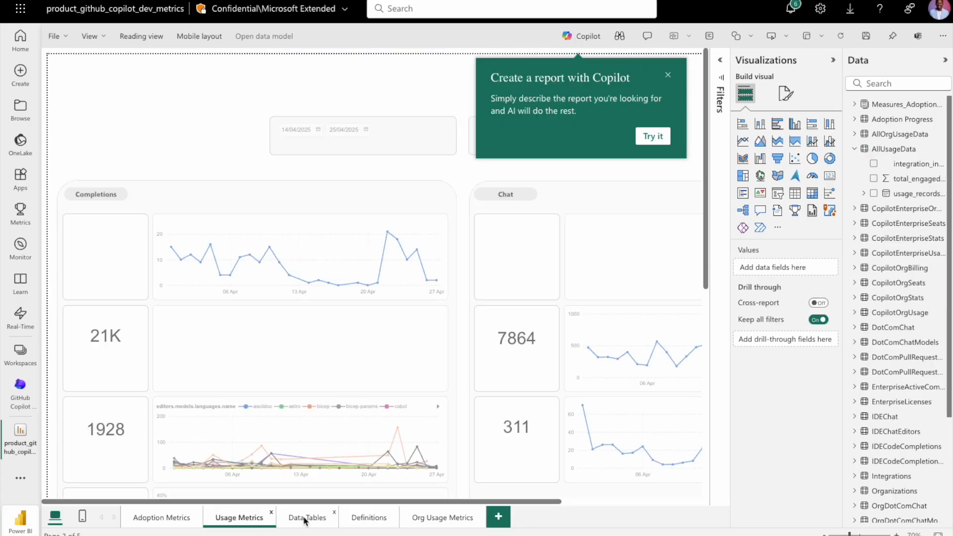
click(304, 518)
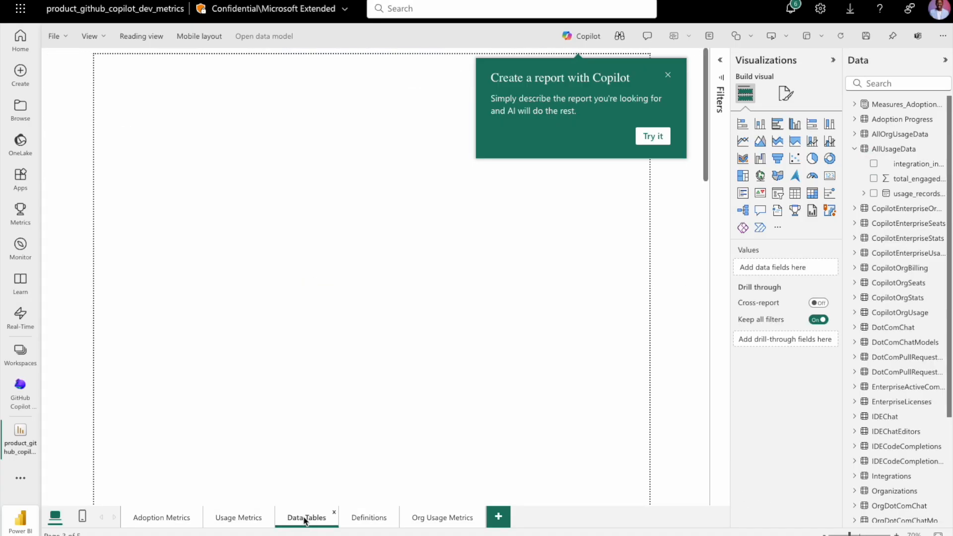
click(59, 36)
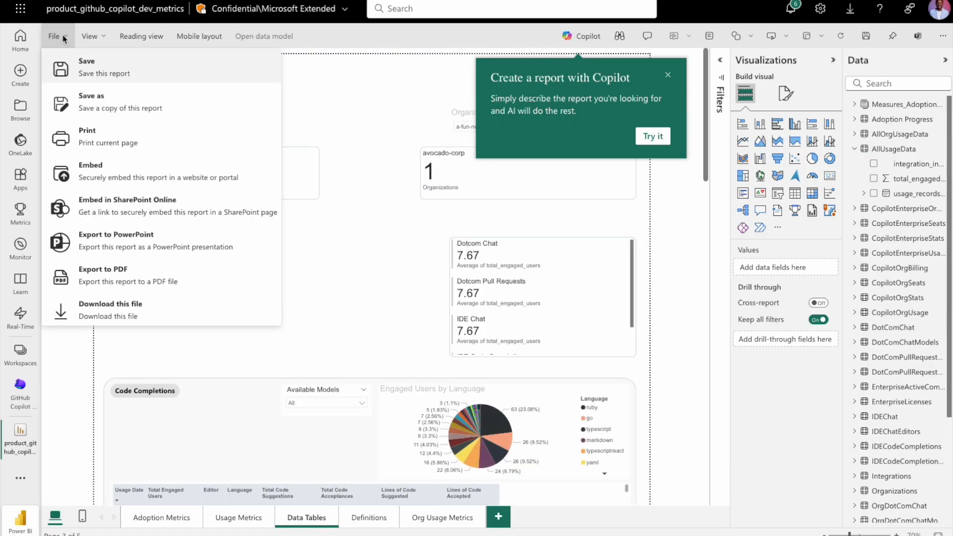
click(106, 74)
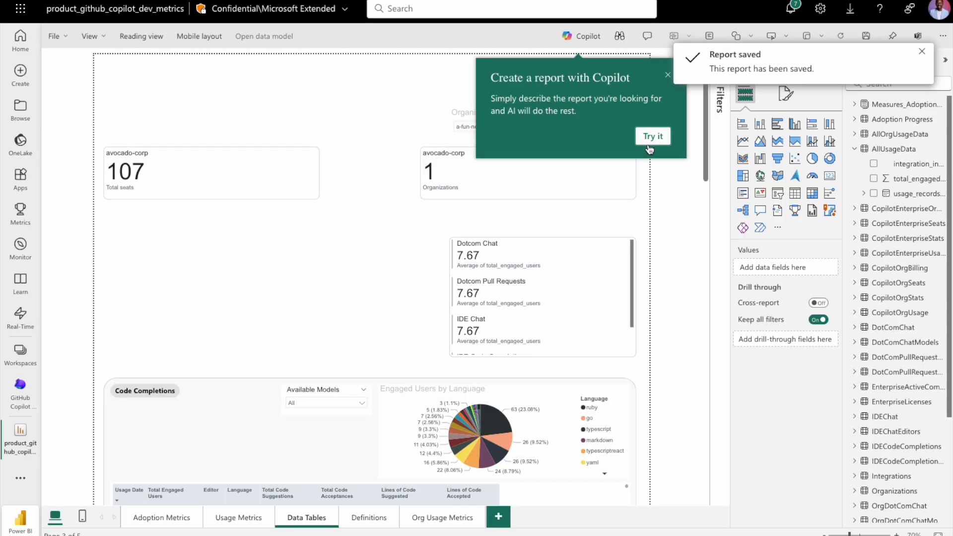
- Dismiss the Copilot report suggestion and go back to the Adoption Metrics page
click(667, 75)
scroll(441, 272, down, 5)
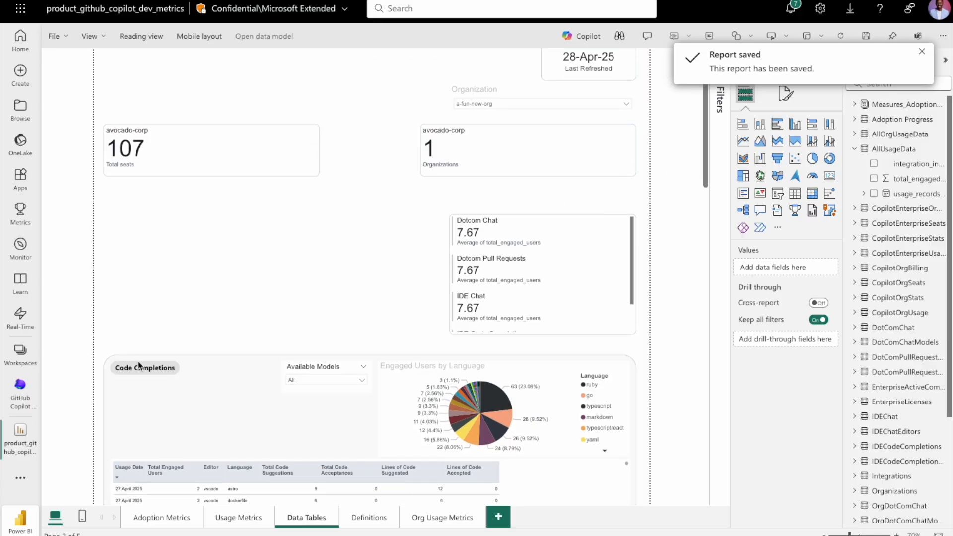
click(160, 519)
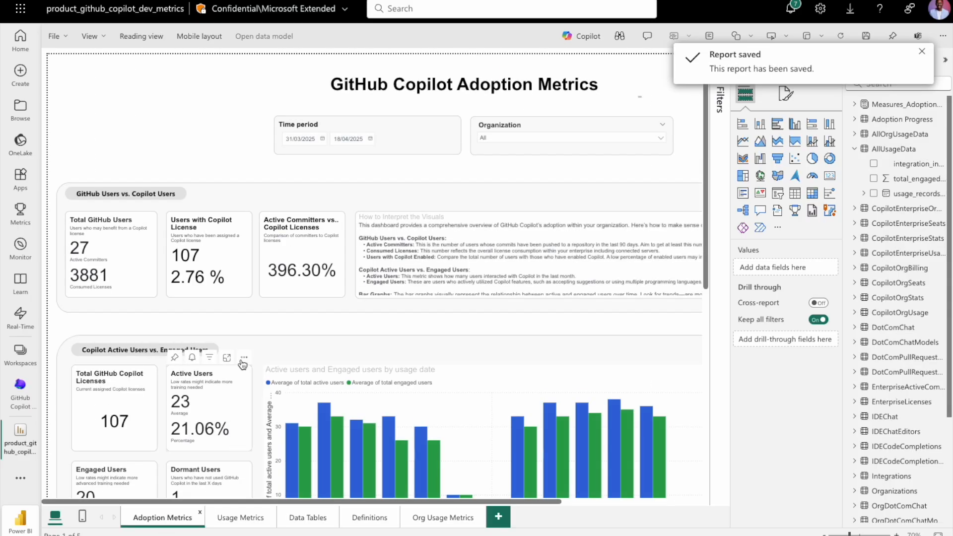
scroll(241, 362, down, 8)
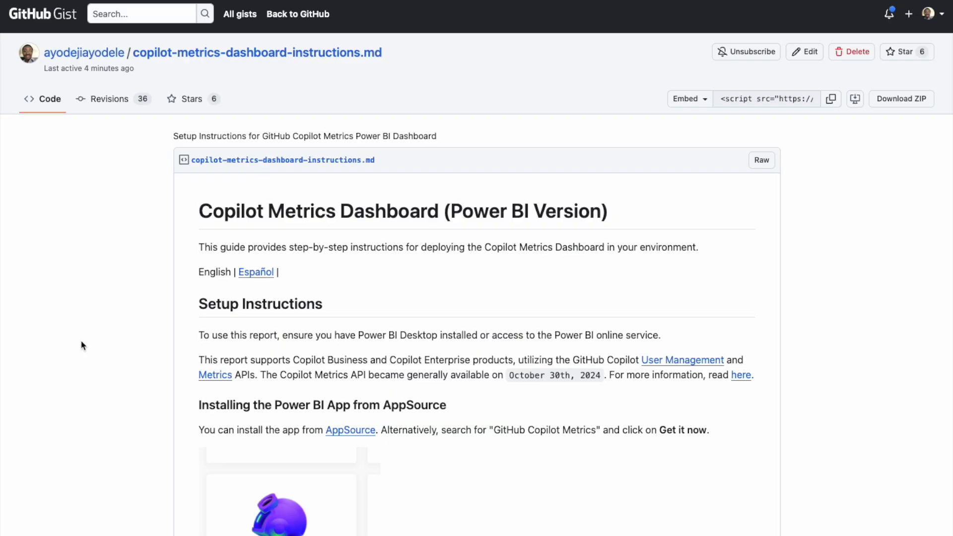
- Scroll the gist to Customization Instructions and follow its source link to github-developer-metrics
scroll(117, 374, down, 7)
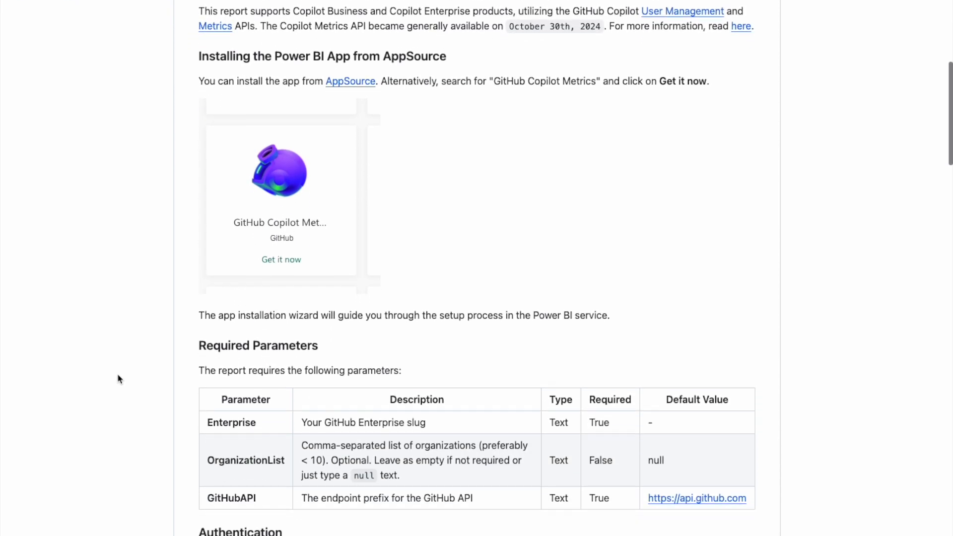
scroll(118, 378, down, 3)
scroll(118, 379, down, 12)
scroll(118, 379, down, 15)
scroll(118, 379, down, 7)
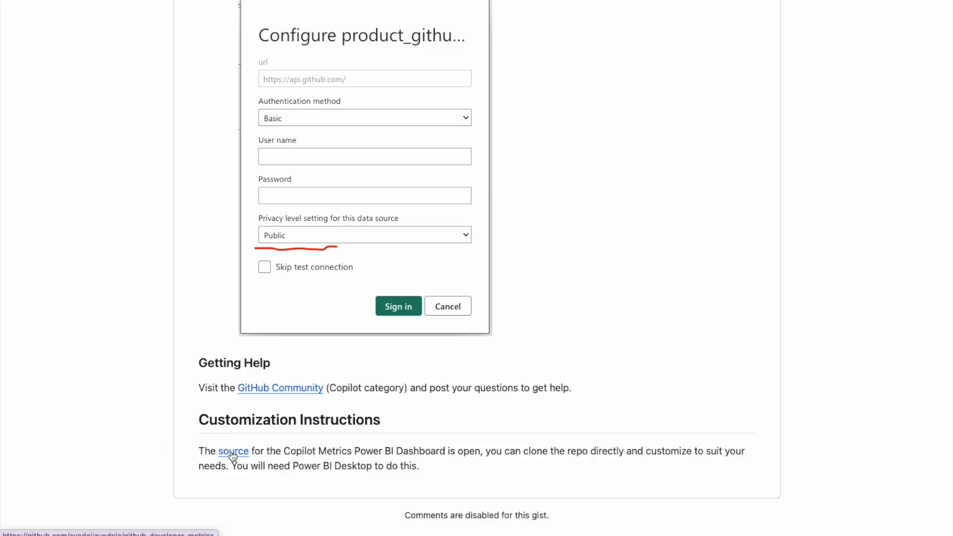
click(233, 453)
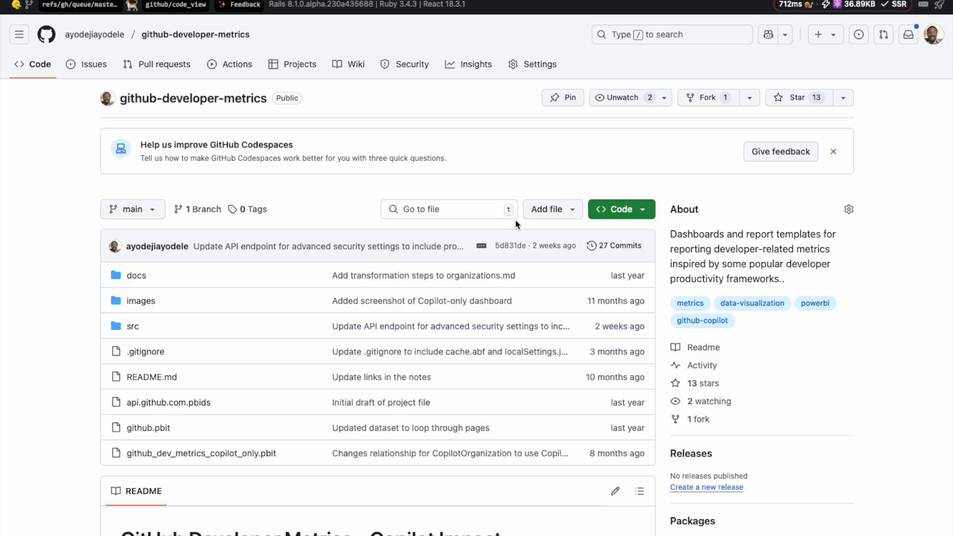
- Copy the repository's clone URL from the Code dropdown, then open the src folder
click(634, 213)
click(635, 318)
click(28, 290)
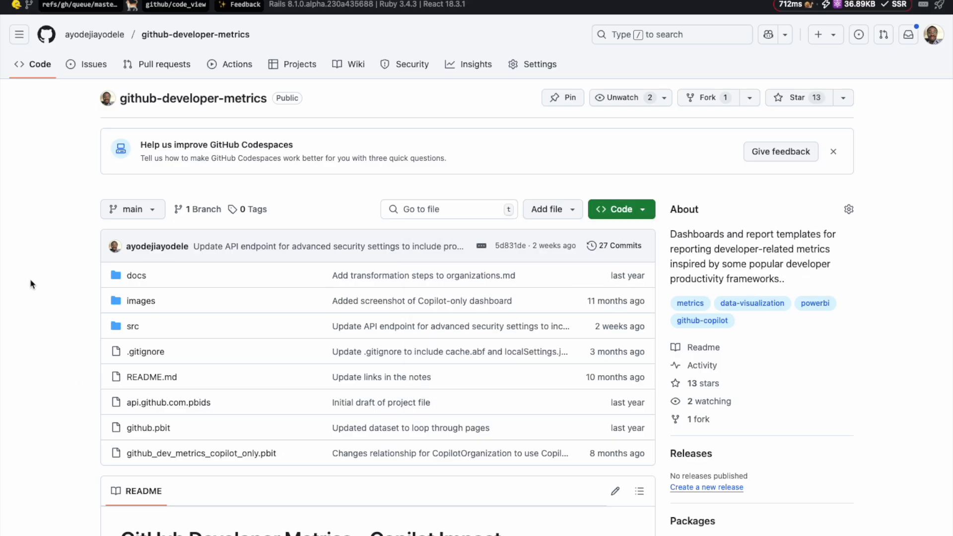
click(135, 328)
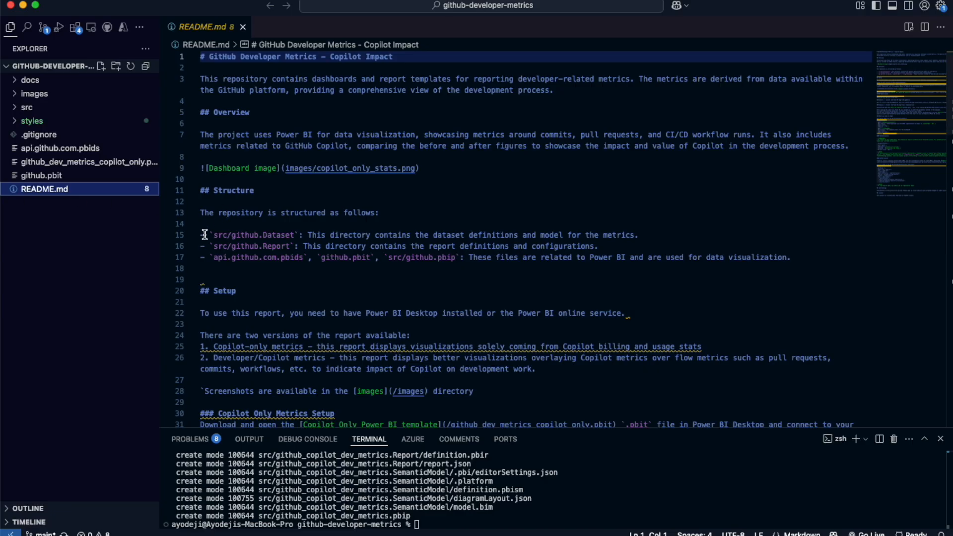
- Expand src, open github_copilot_dev_metrics.pbip, then open the SemanticModel folder's model.bim
click(40, 108)
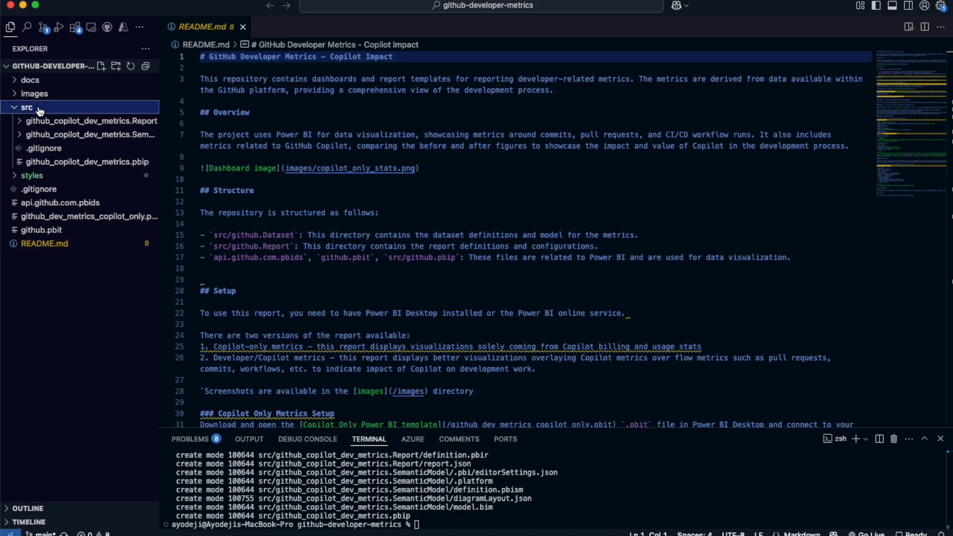
click(98, 165)
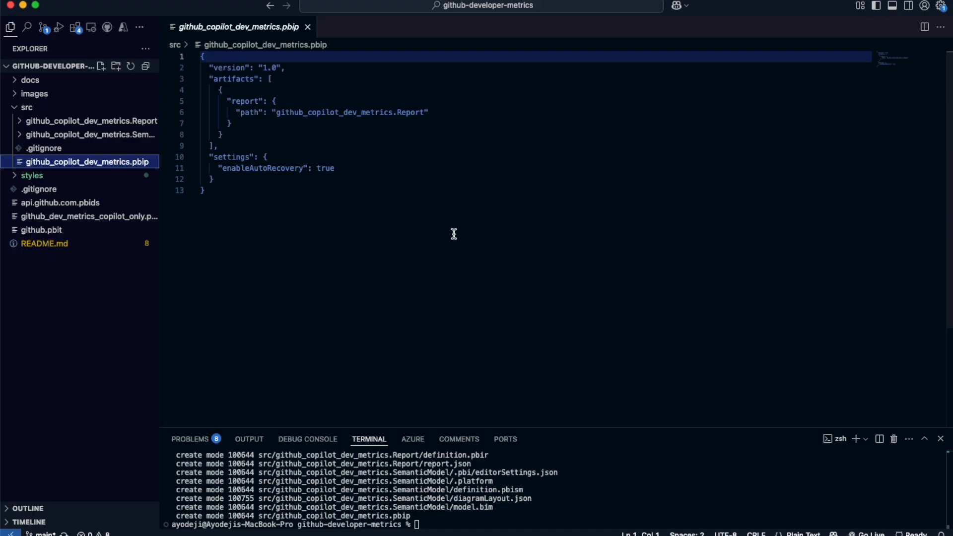
click(80, 135)
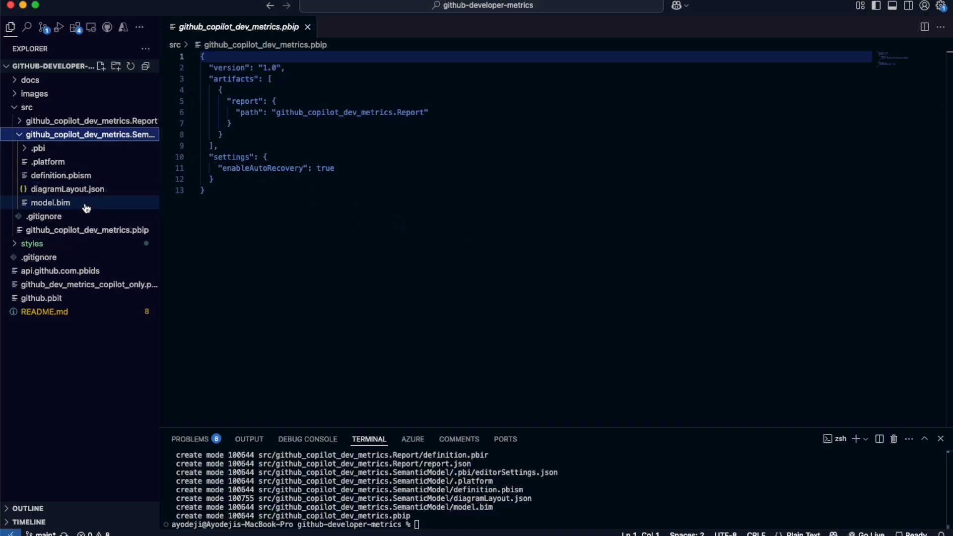
click(73, 204)
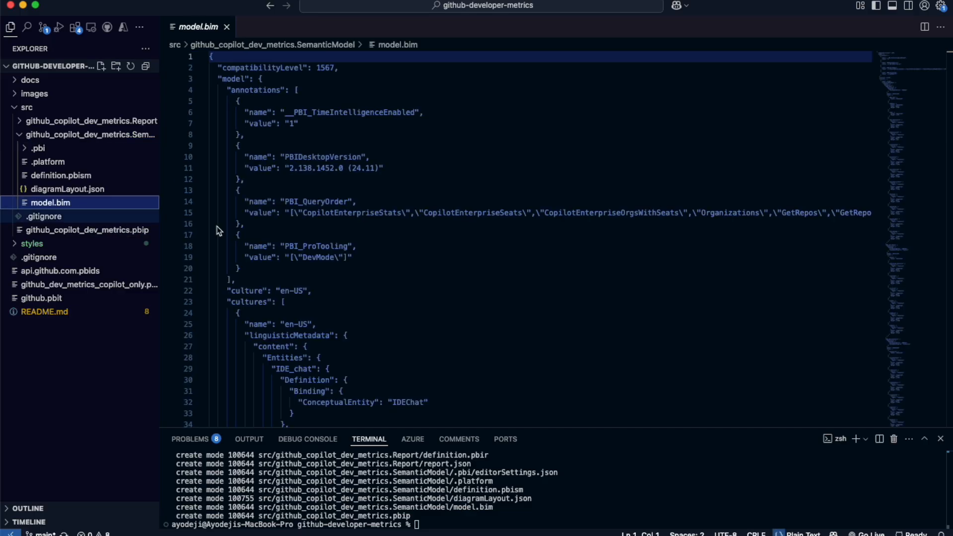
click(428, 255)
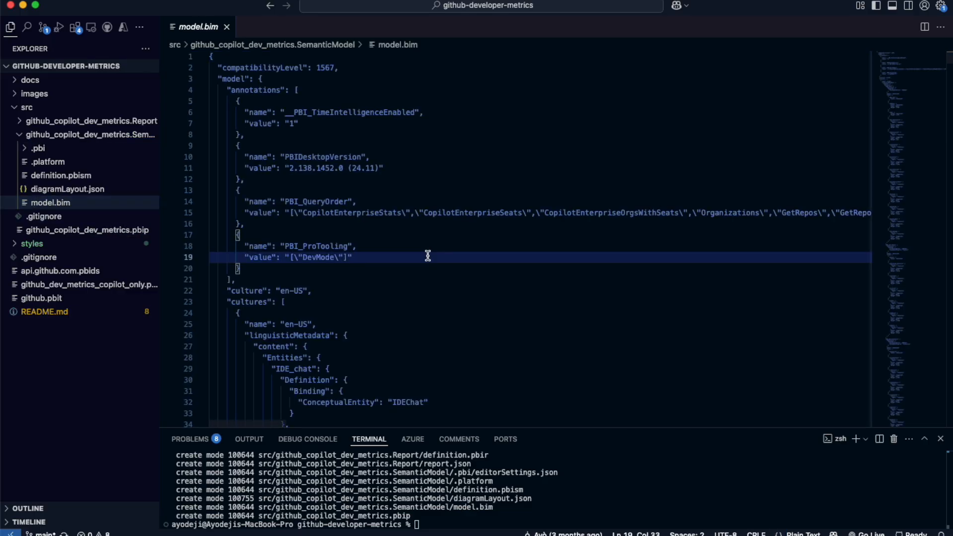
scroll(427, 255, down, 6)
scroll(423, 256, down, 10)
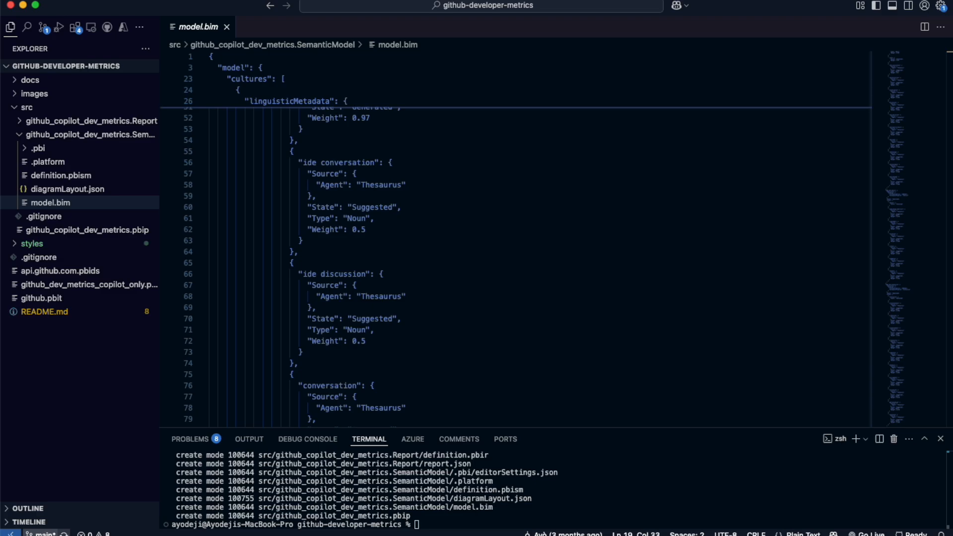
click(40, 534)
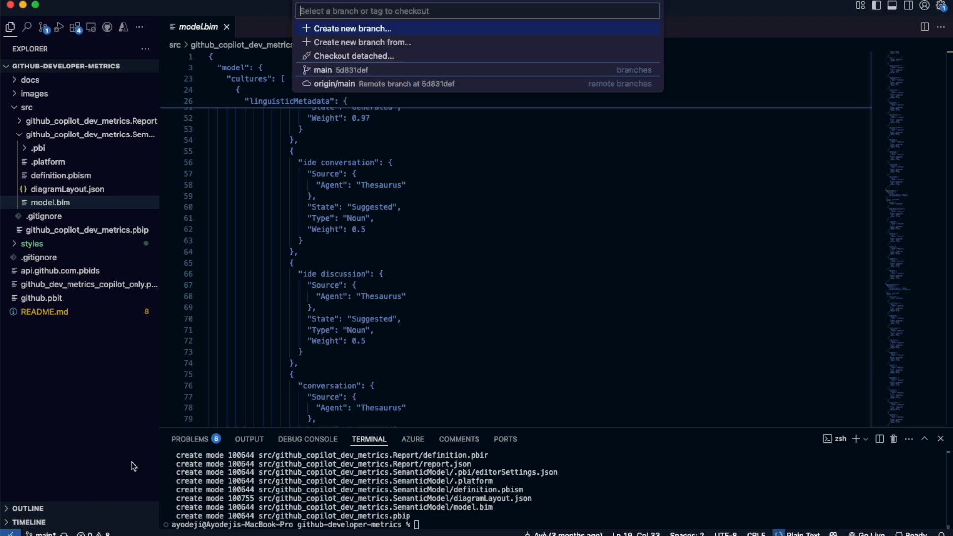
- Create branch 'add-team-level' from origin/main using Create new branch from..
click(411, 47)
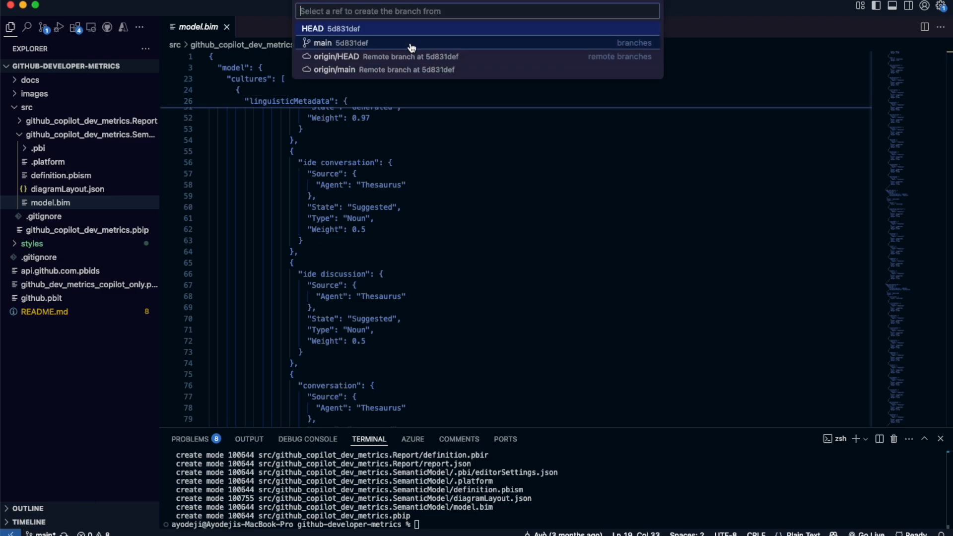
click(397, 73)
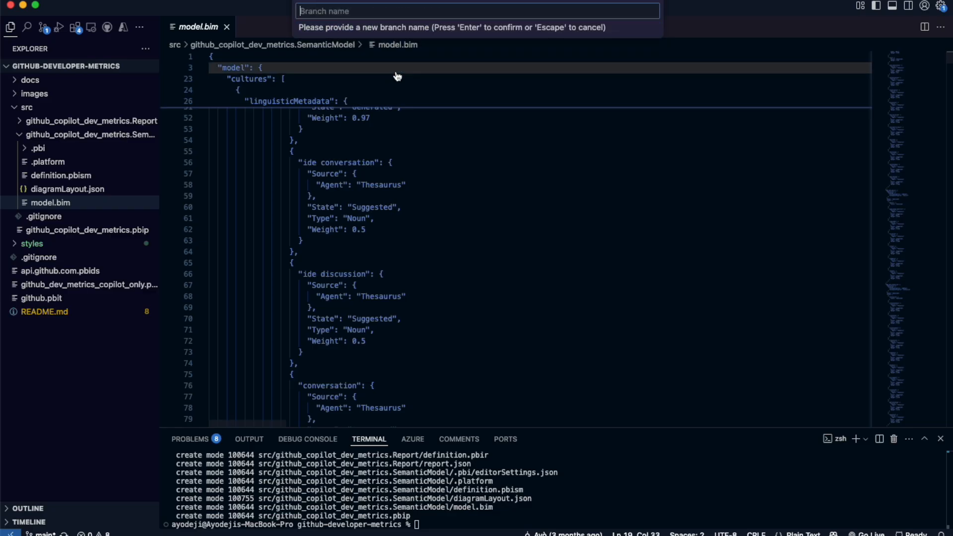
text(add-team-level)
key(Return)
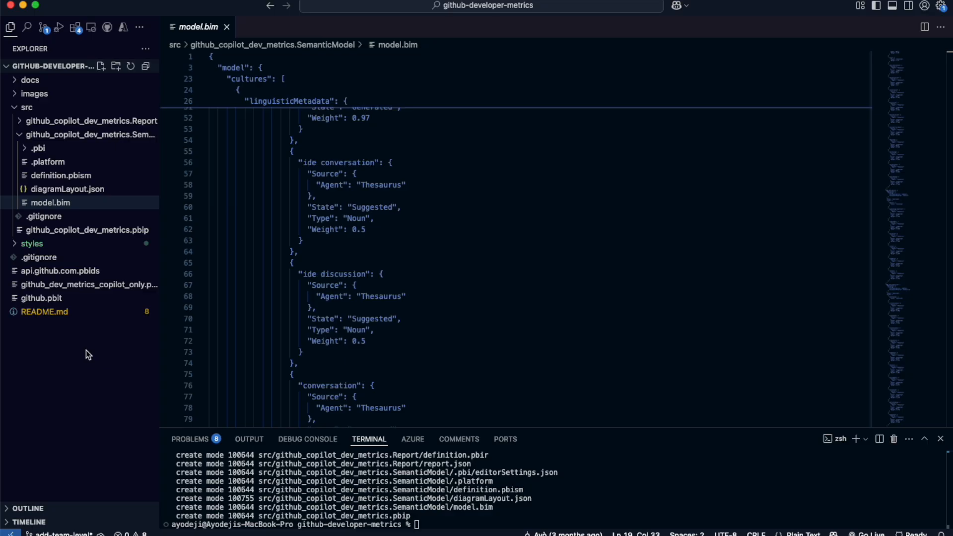
- Reveal src in Finder, open it and select github_copilot_dev_metrics.pbip
right_click(29, 108)
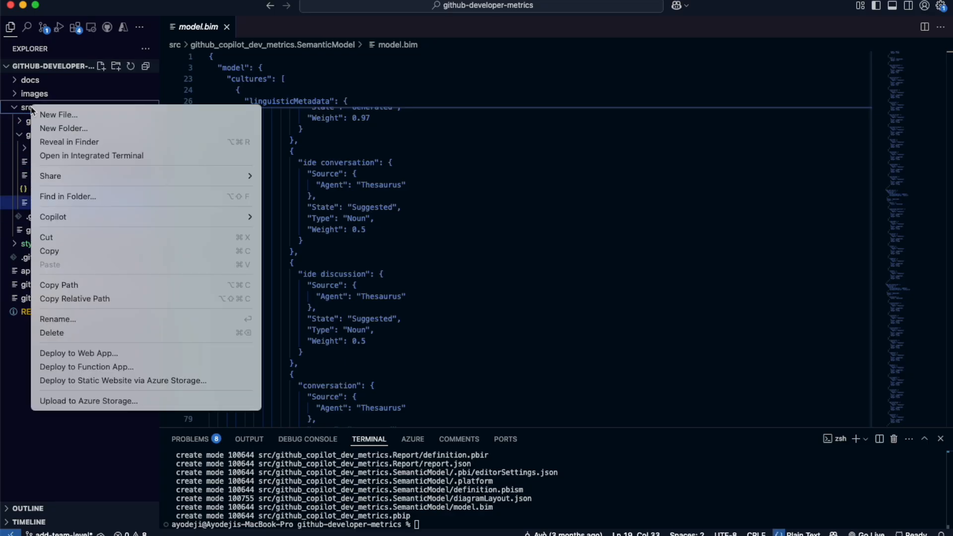
click(115, 144)
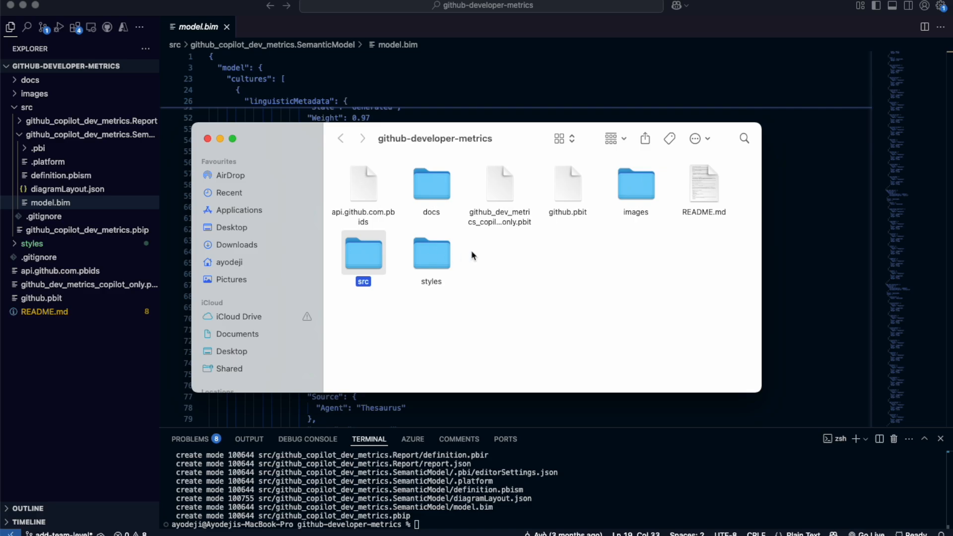
double_click(370, 252)
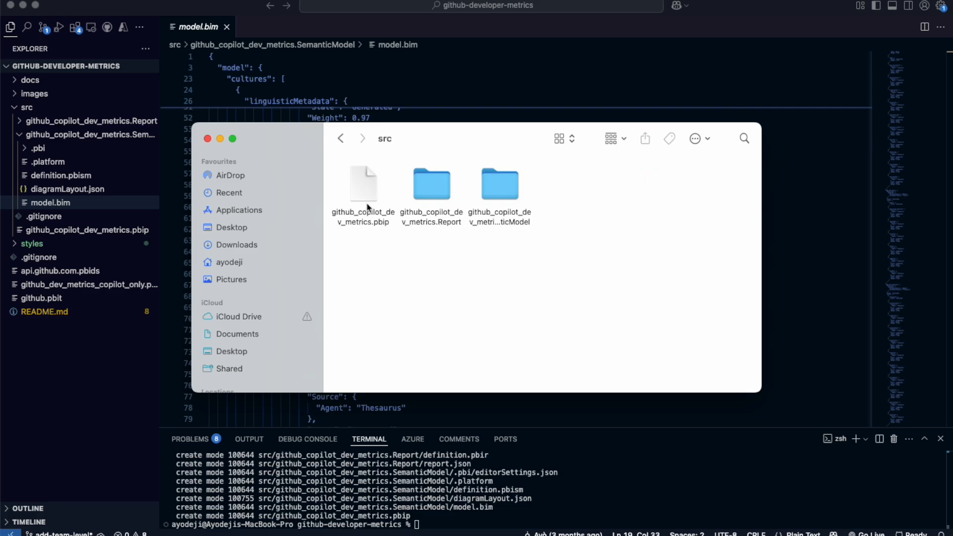
click(368, 185)
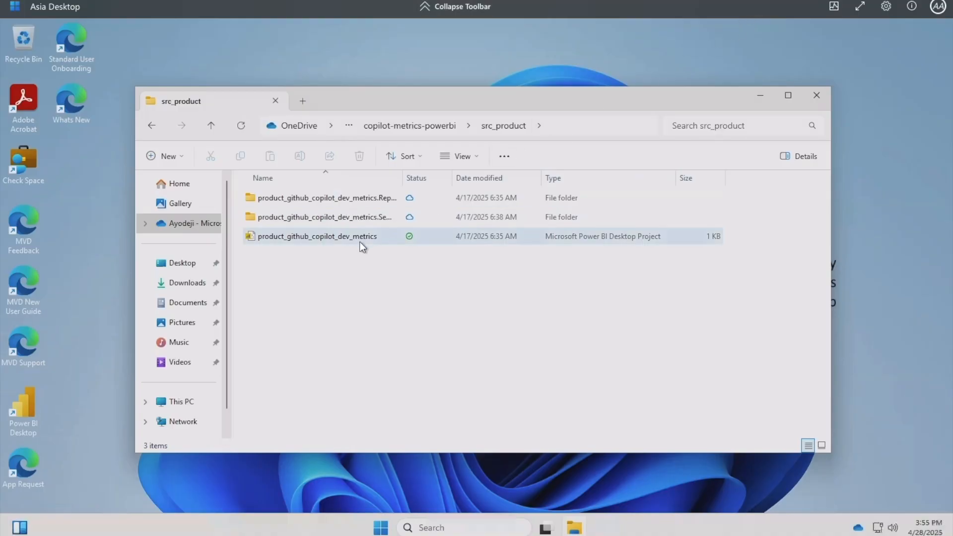
- Open the product_github_copilot_dev_metrics .pbip, dismissing the credential decryption error and reopening it
click(342, 235)
double_click(332, 237)
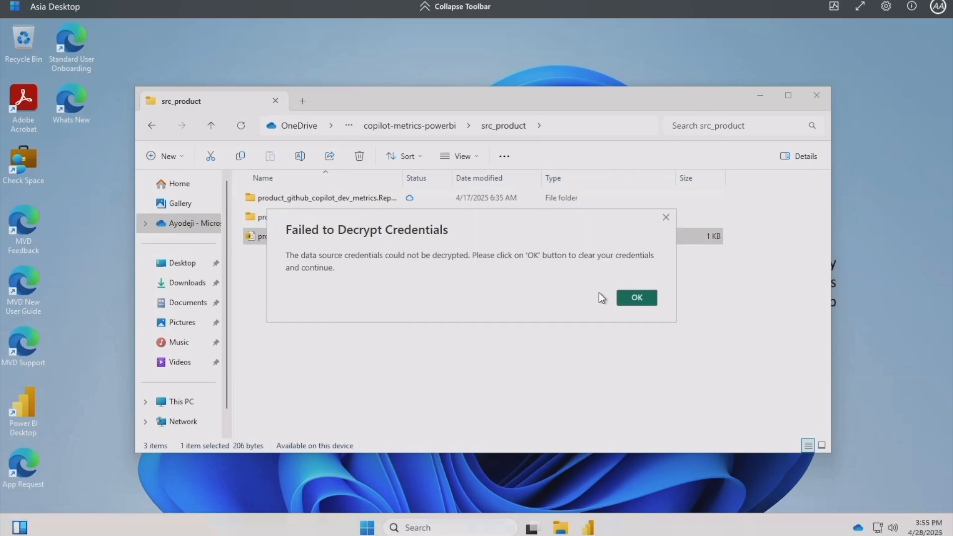
click(634, 298)
click(255, 237)
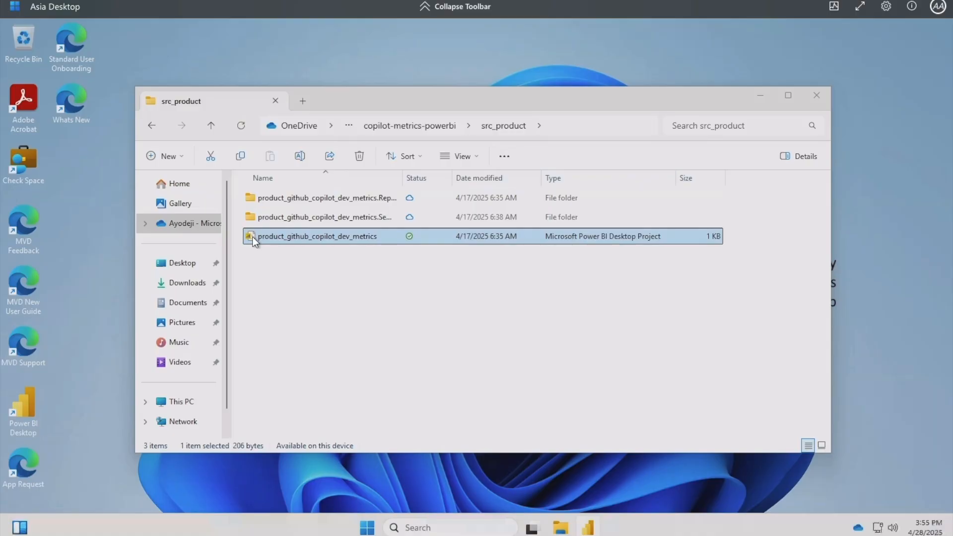
double_click(252, 237)
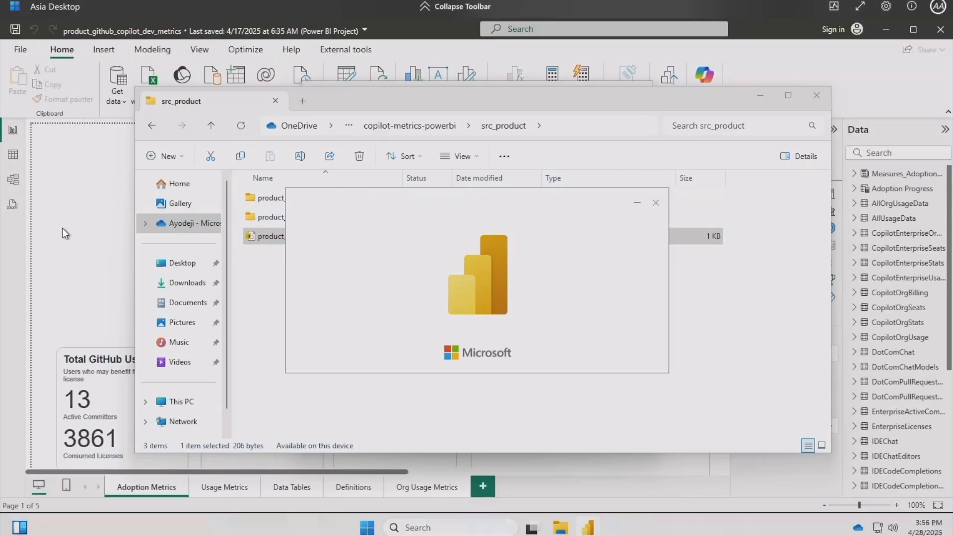
- In Power BI Desktop, close the sign-in prompts and scroll through the Adoption Metrics report
click(107, 19)
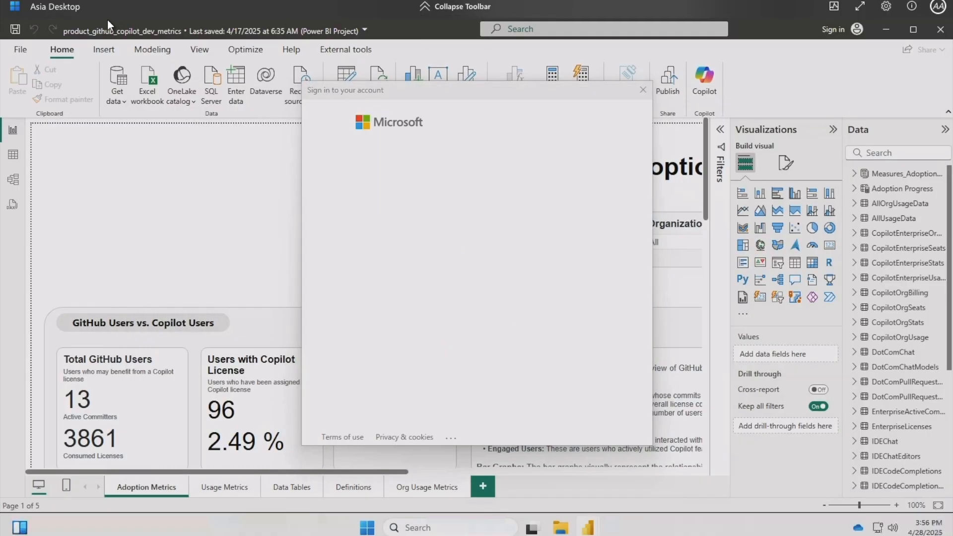
click(643, 89)
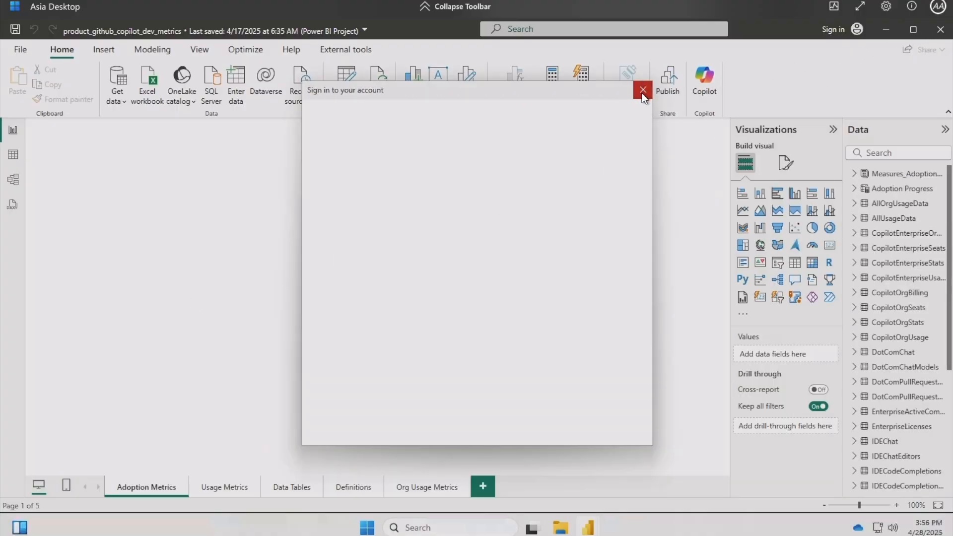
click(642, 90)
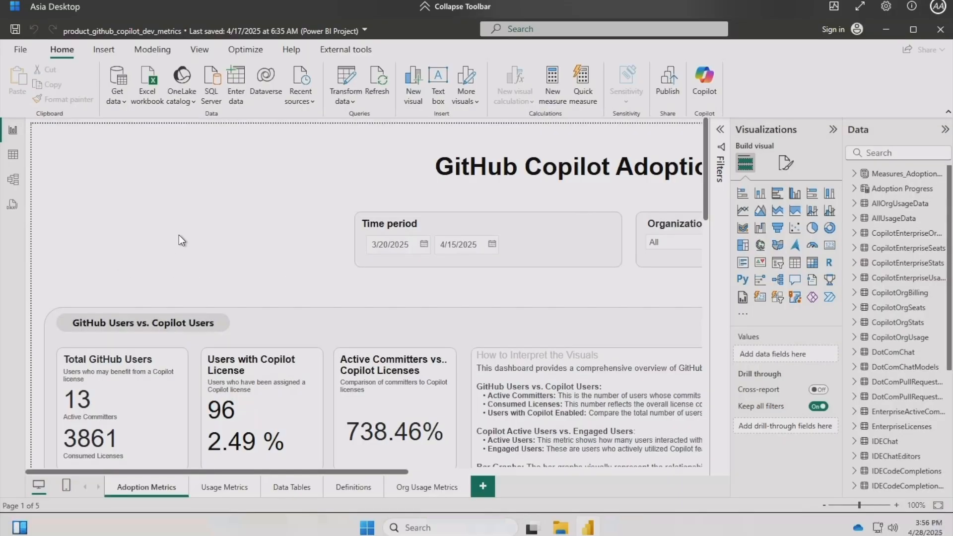
scroll(178, 246, down, 2)
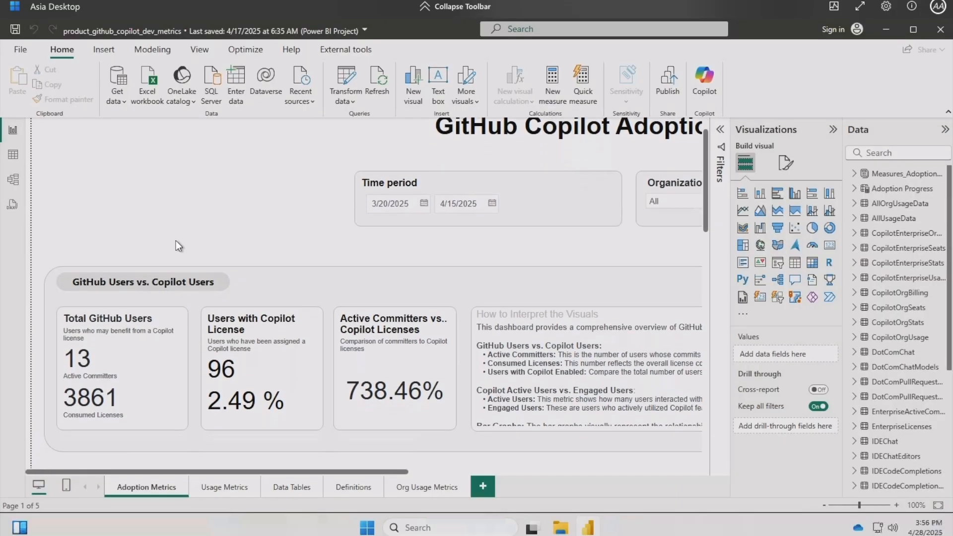
scroll(175, 243, down, 2)
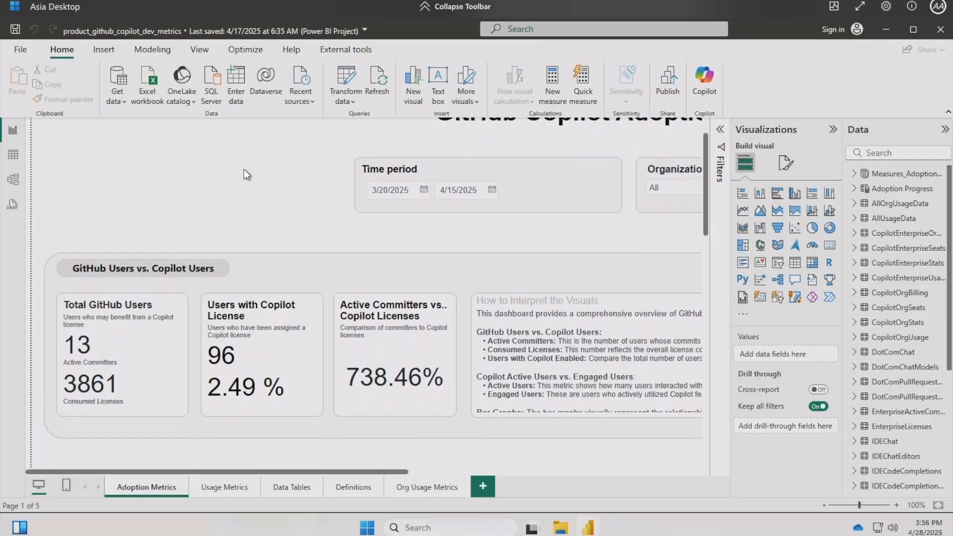
click(351, 78)
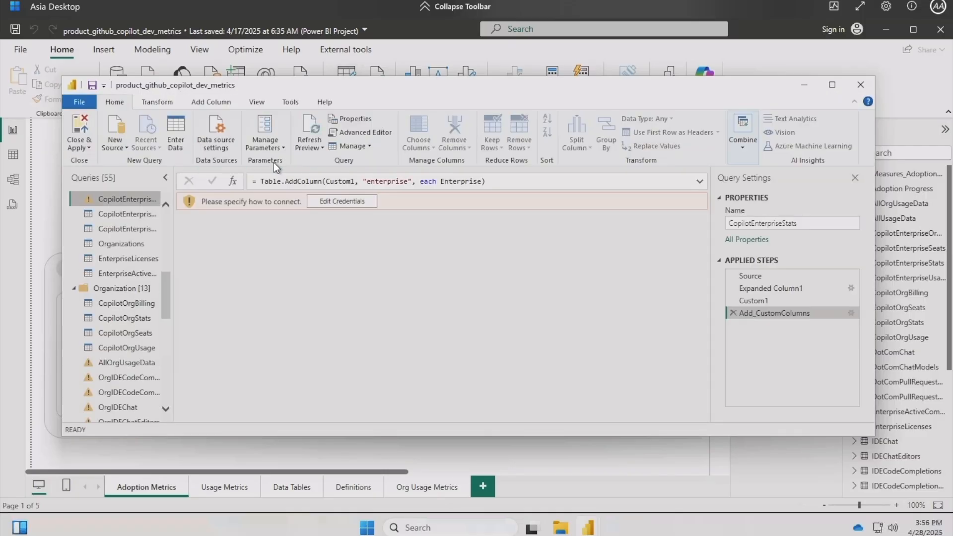
click(349, 201)
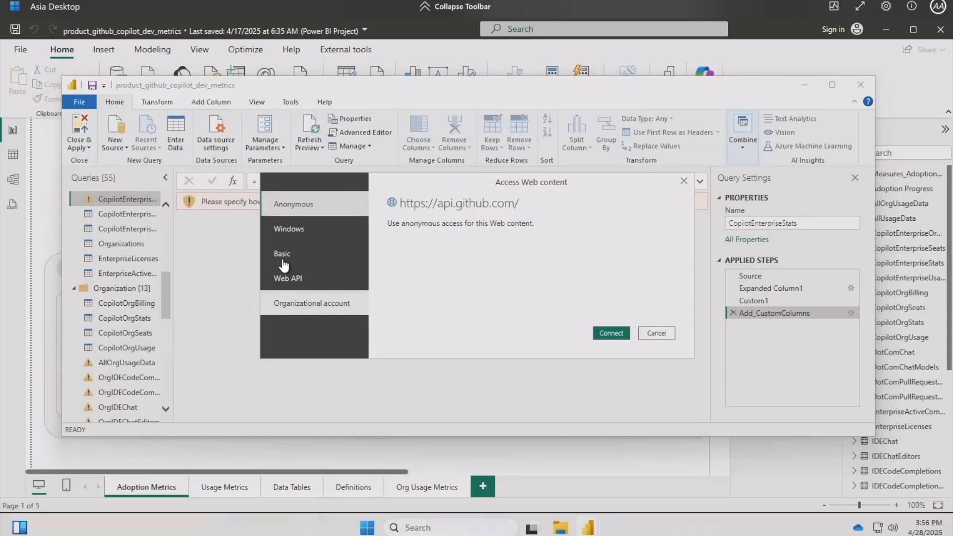
click(289, 257)
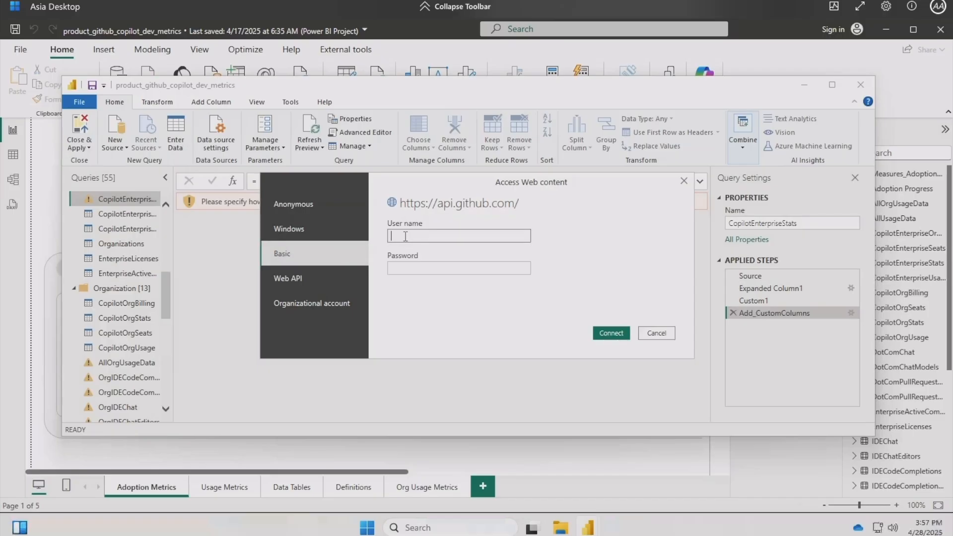
text(ayodejiayodele)
key(Tab)
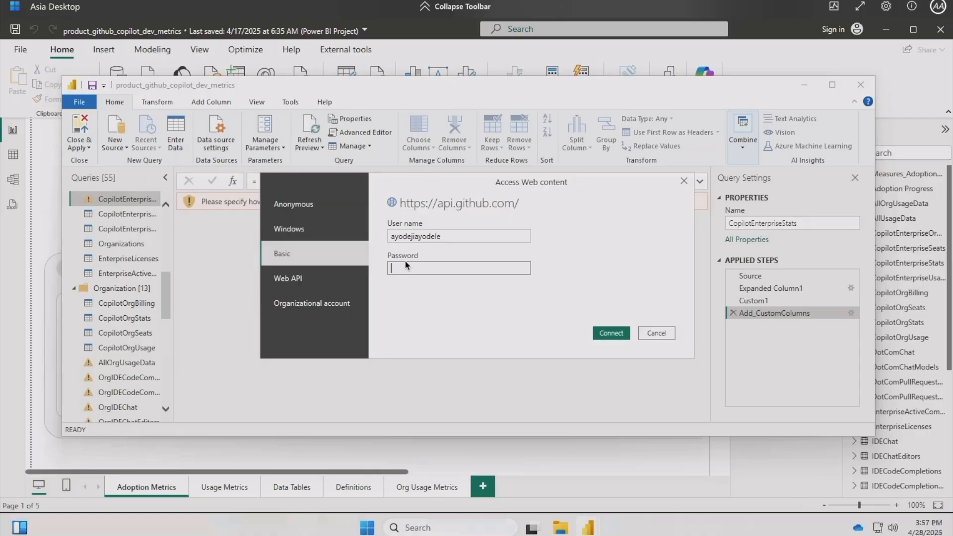
key(ctrl+v)
click(613, 336)
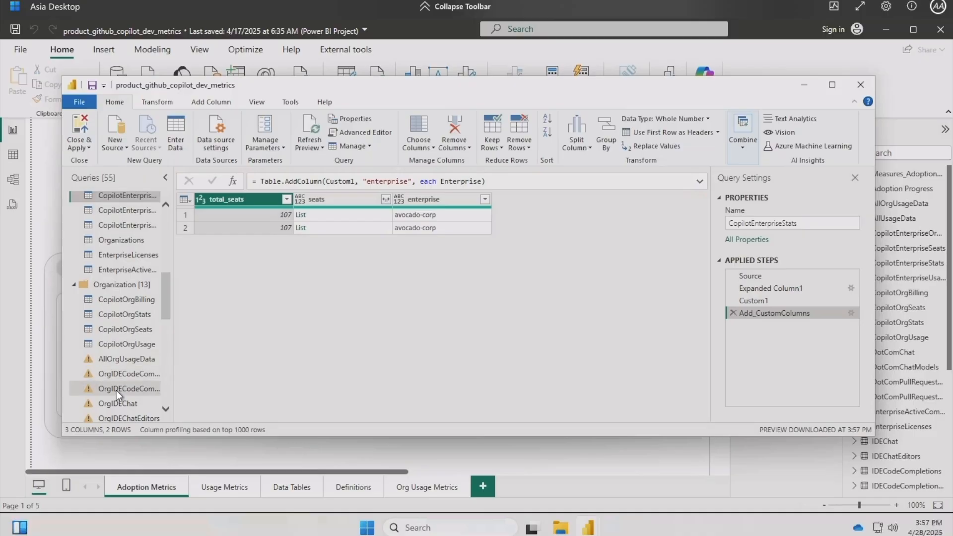
- Select the OrgIDEChat query and scroll through its preview
click(114, 403)
scroll(115, 338, down, 3)
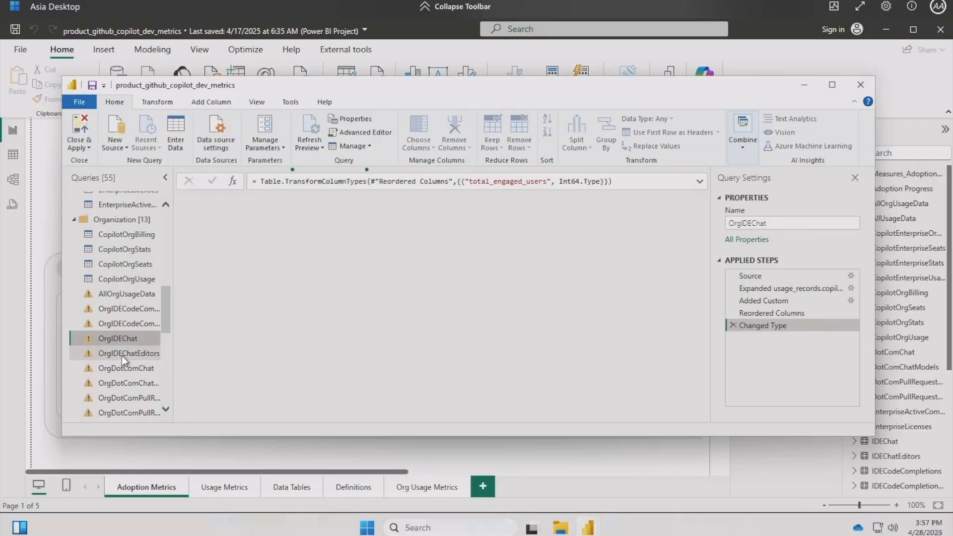
scroll(121, 355, down, 1)
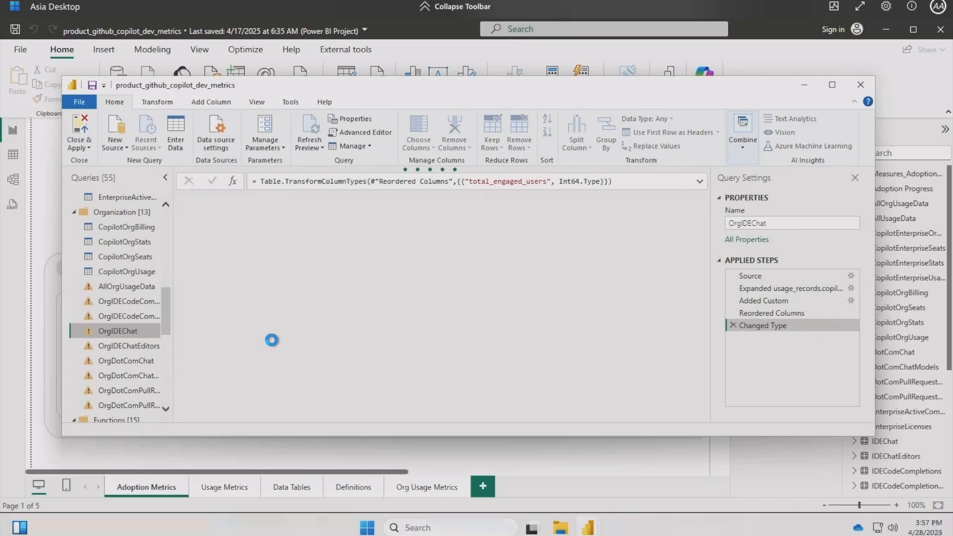
- In Data source settings, choose the Public privacy level for api.github.com
click(219, 143)
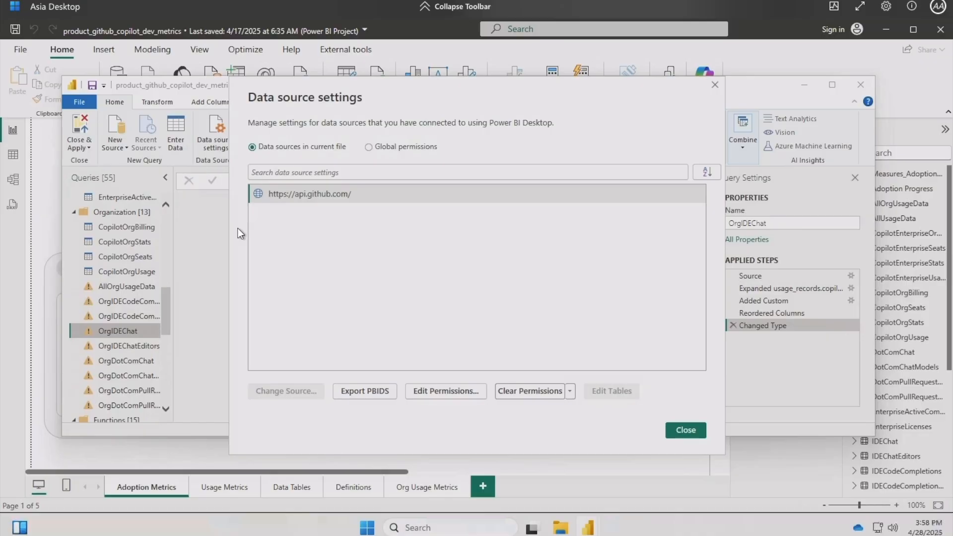
click(314, 198)
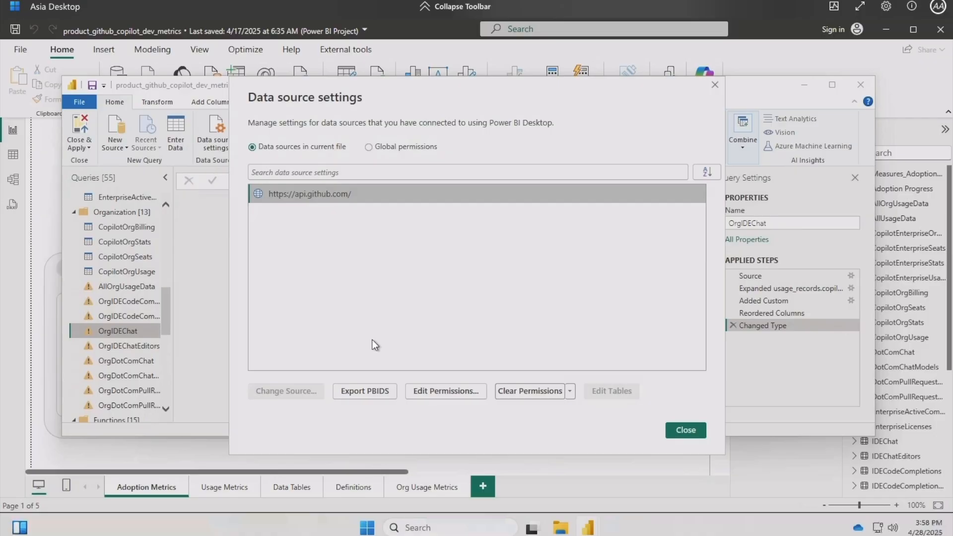
click(443, 392)
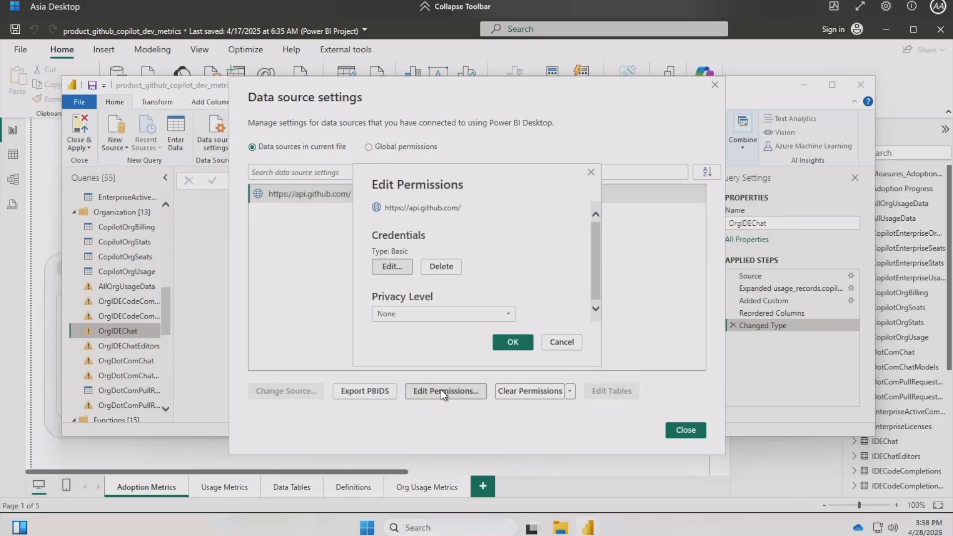
click(398, 314)
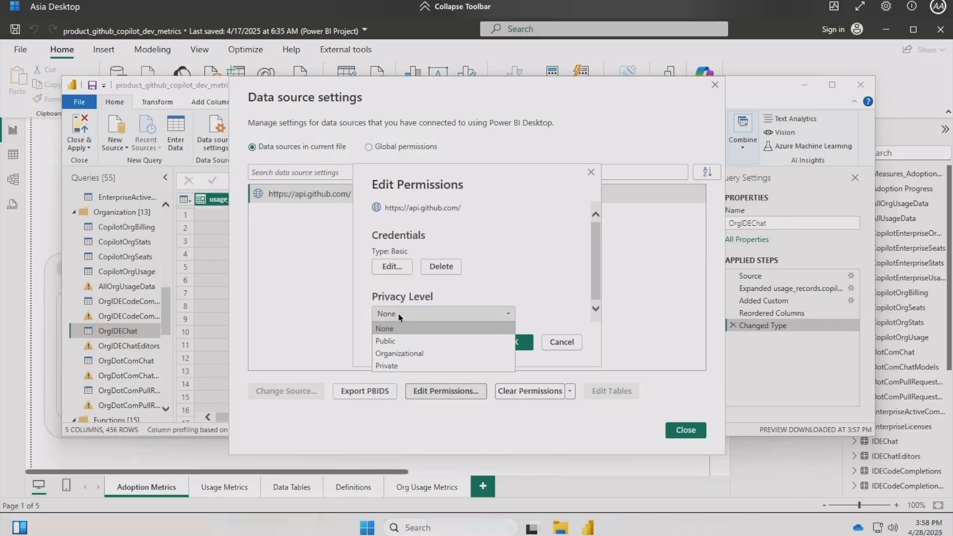
click(400, 341)
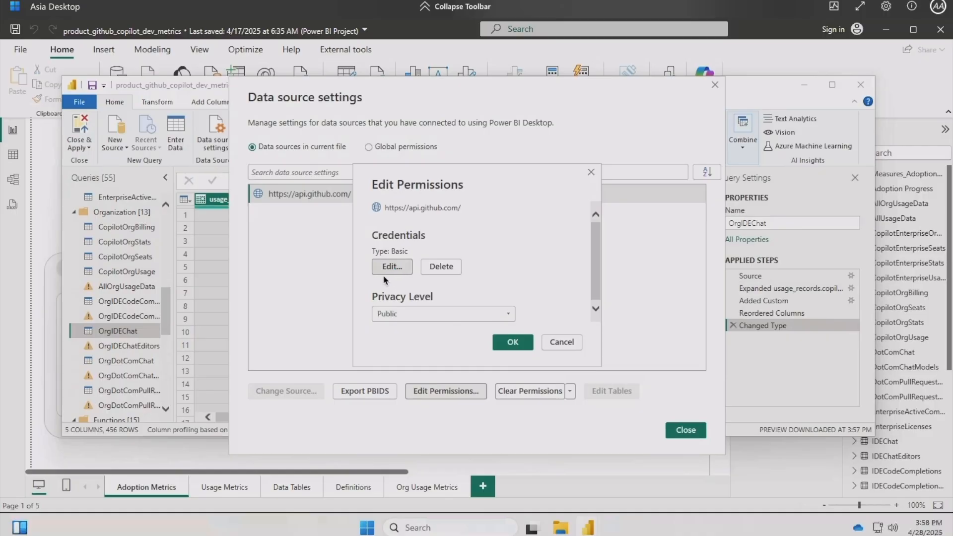
- Review the saved credentials, cancel without changes, close settings and open OrgIDEChatEditors
click(392, 267)
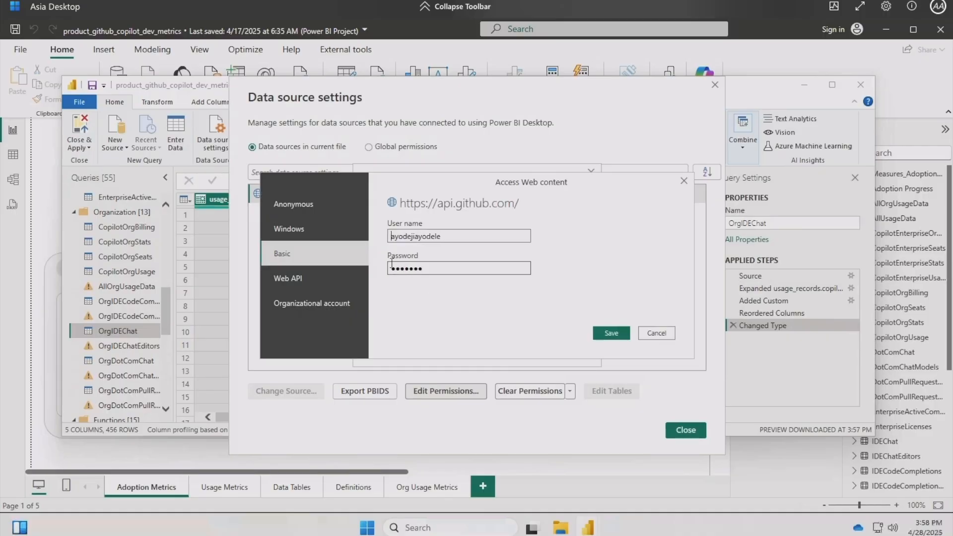
click(664, 332)
click(566, 342)
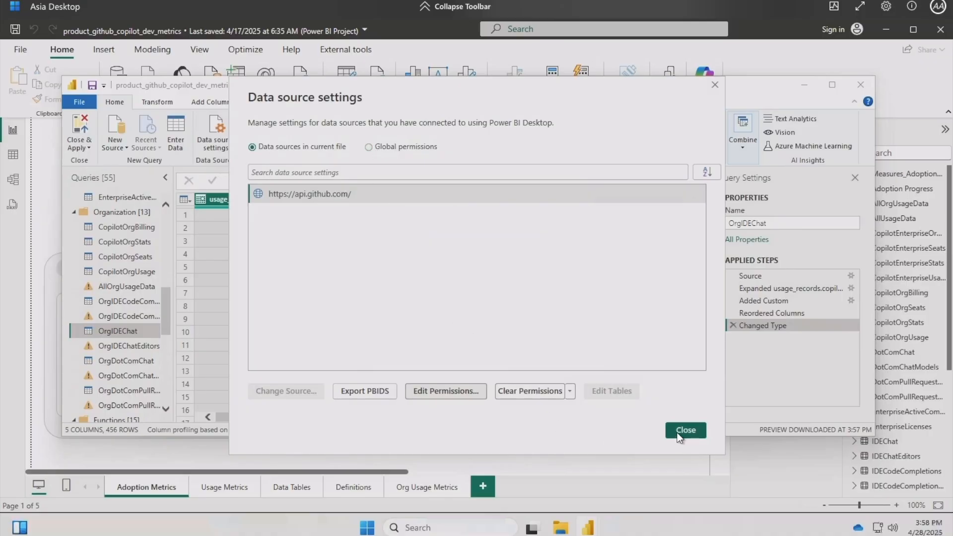
click(680, 437)
click(120, 345)
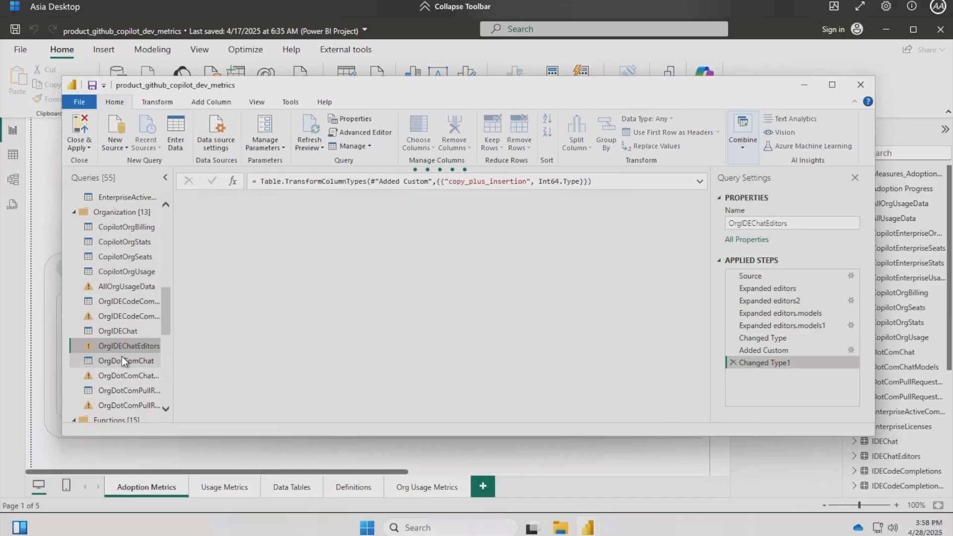
- Open Manage Parameters and step through the Enterprise, OrganizationList, GitHubAPI and RangeStart settings
scroll(126, 362, down, 1)
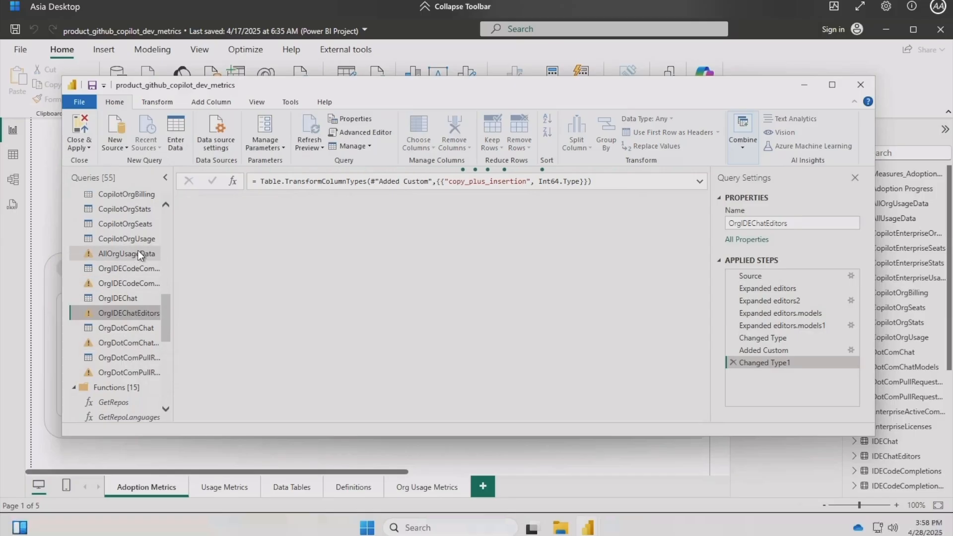
click(268, 149)
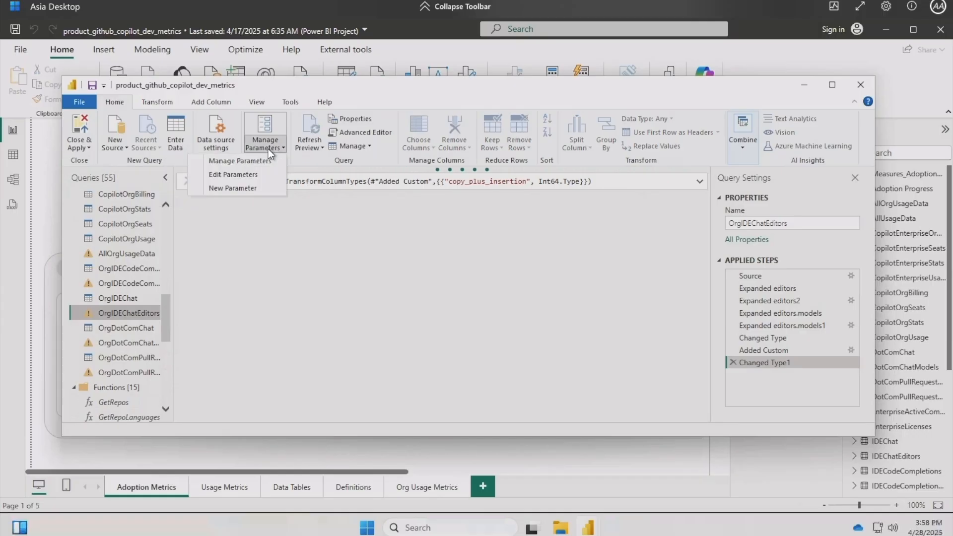
click(263, 162)
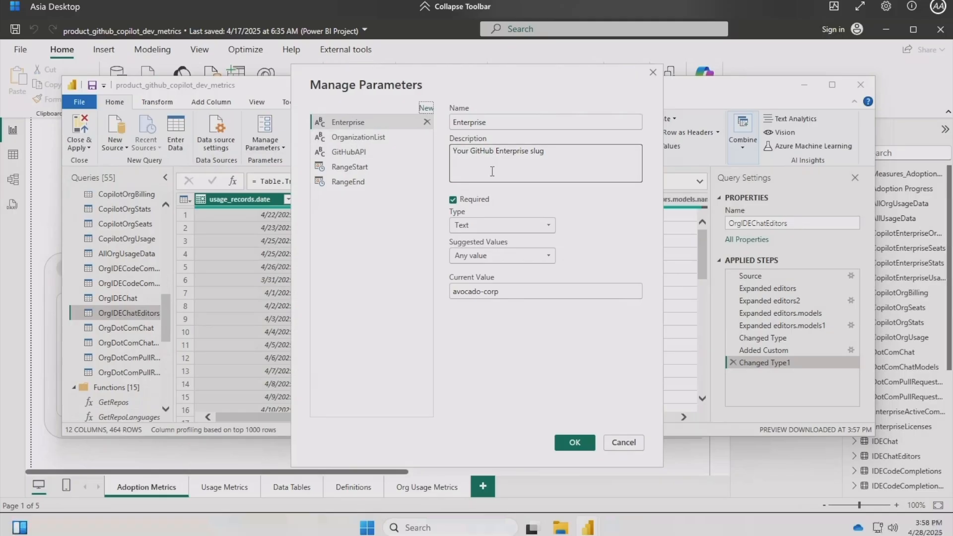
click(347, 138)
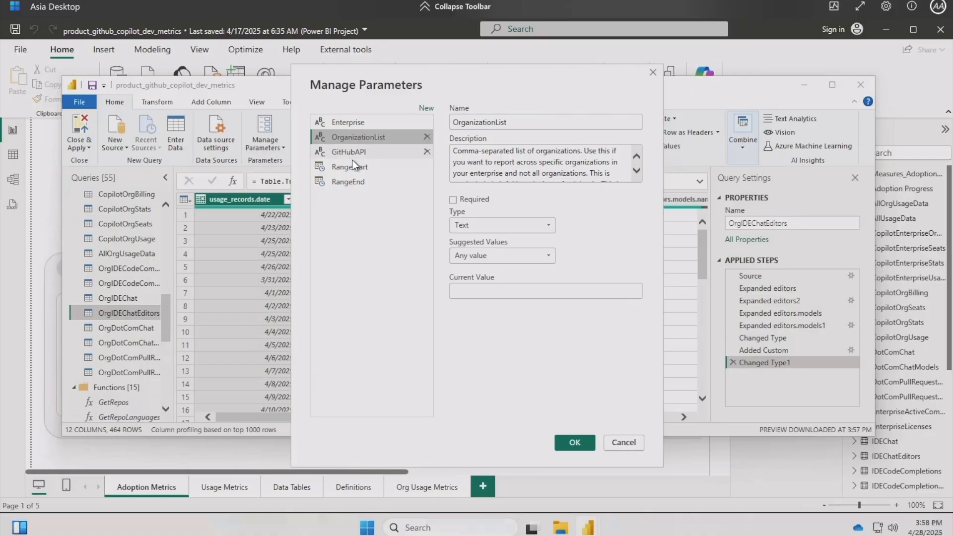
click(346, 154)
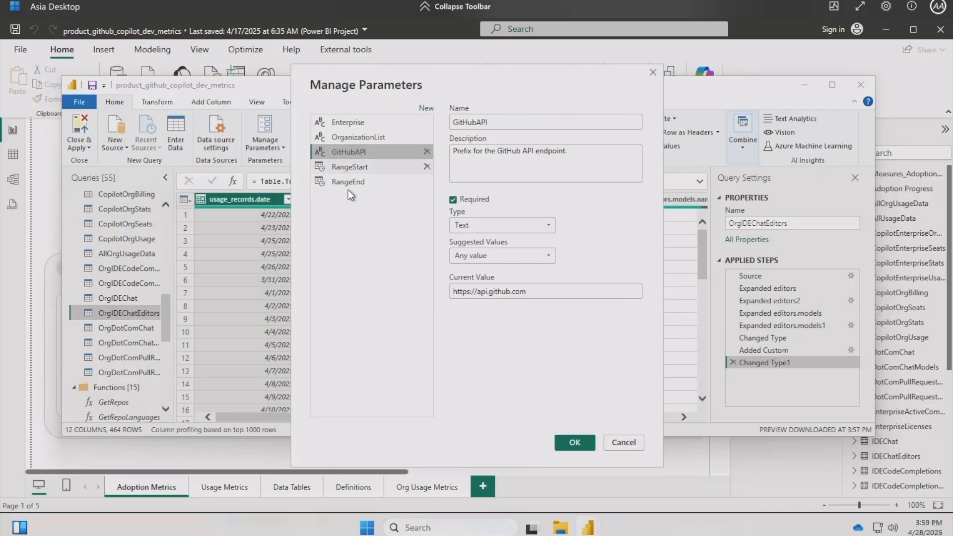
click(349, 167)
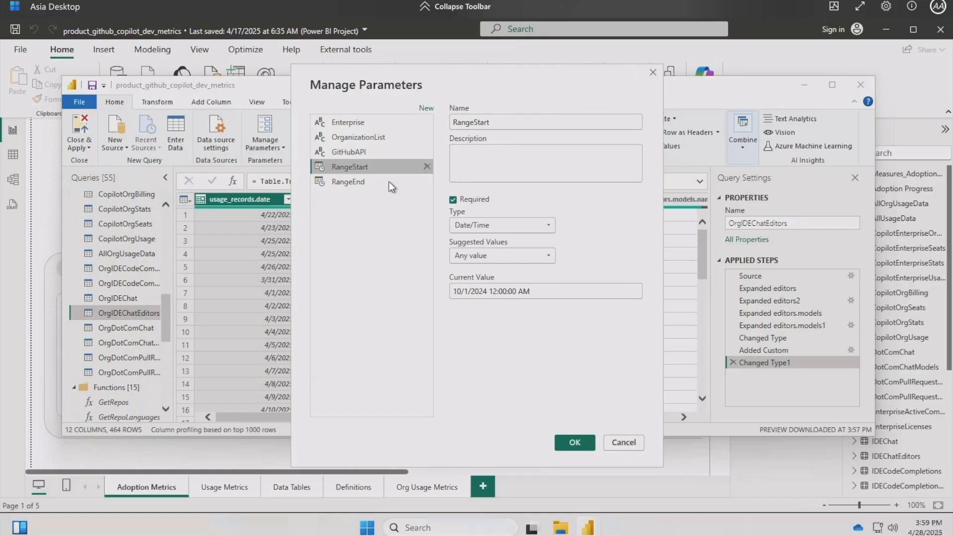
- Cancel Manage Parameters and browse the Queries pane, dismissing the AllOrgUsageData context menu
click(625, 442)
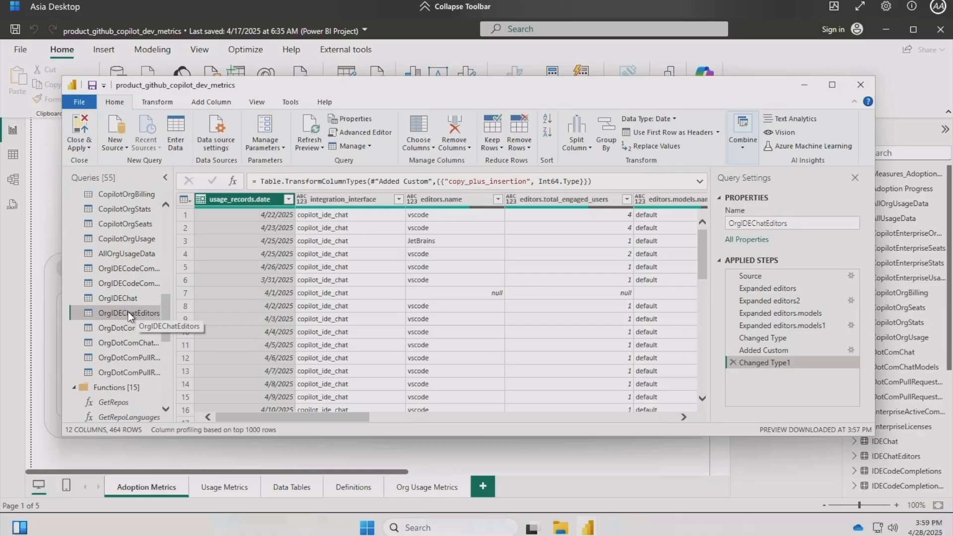
right_click(129, 252)
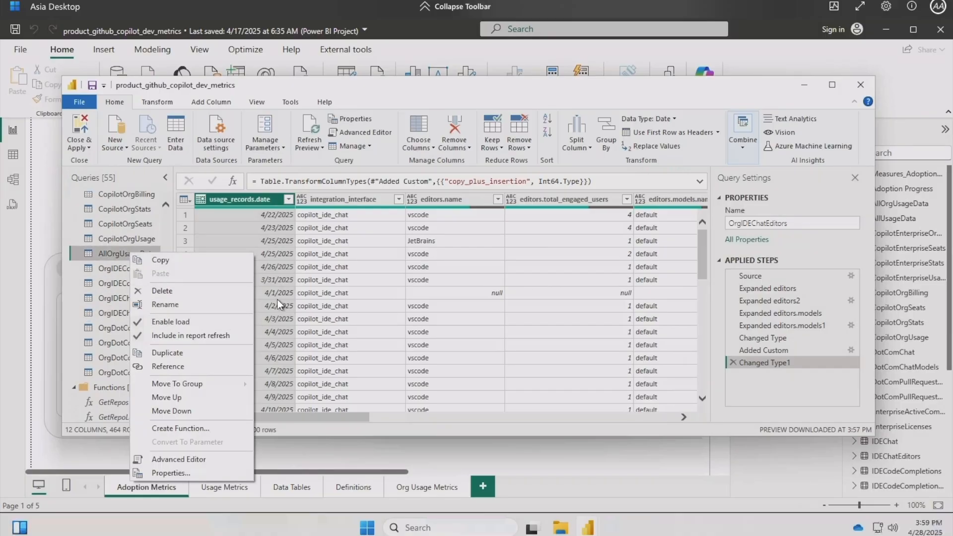
click(396, 84)
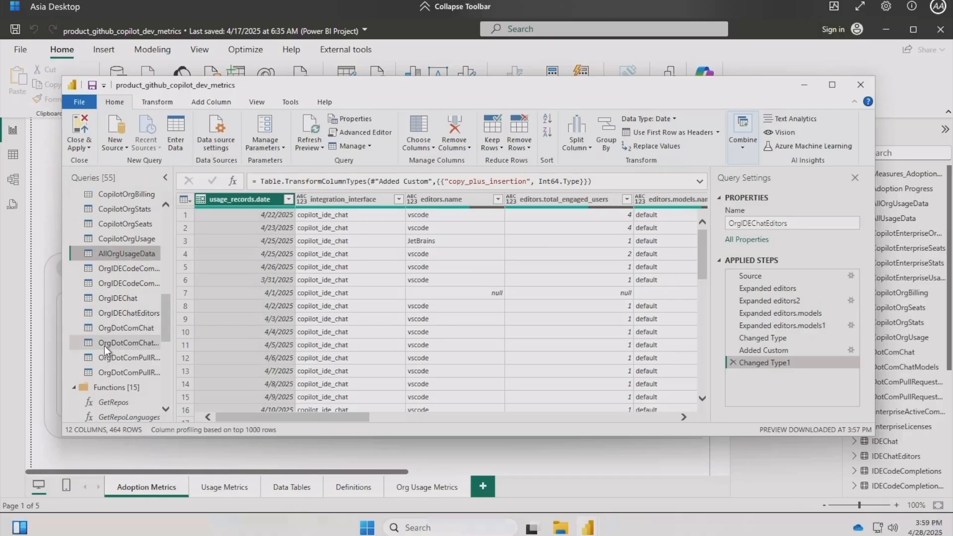
scroll(104, 346, down, 3)
scroll(105, 347, down, 4)
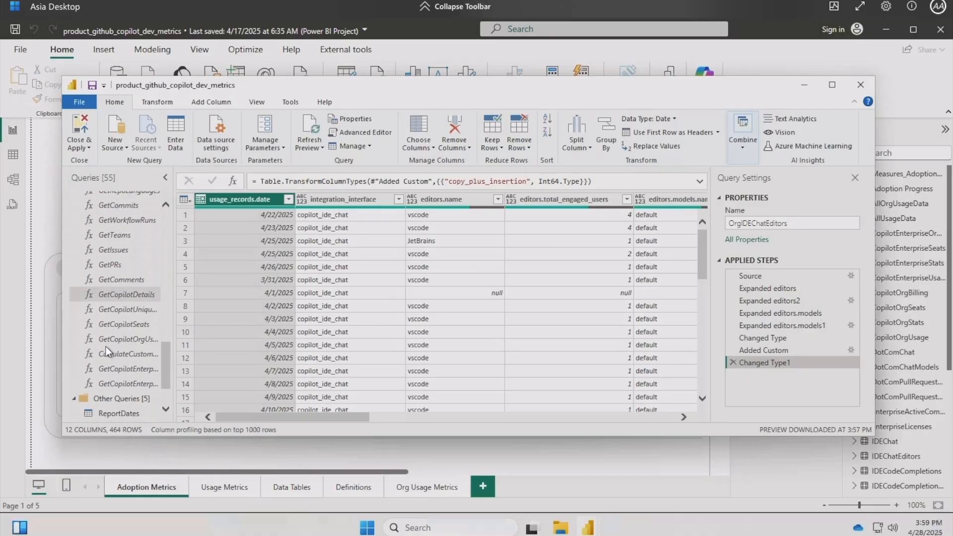
scroll(122, 368, down, 1)
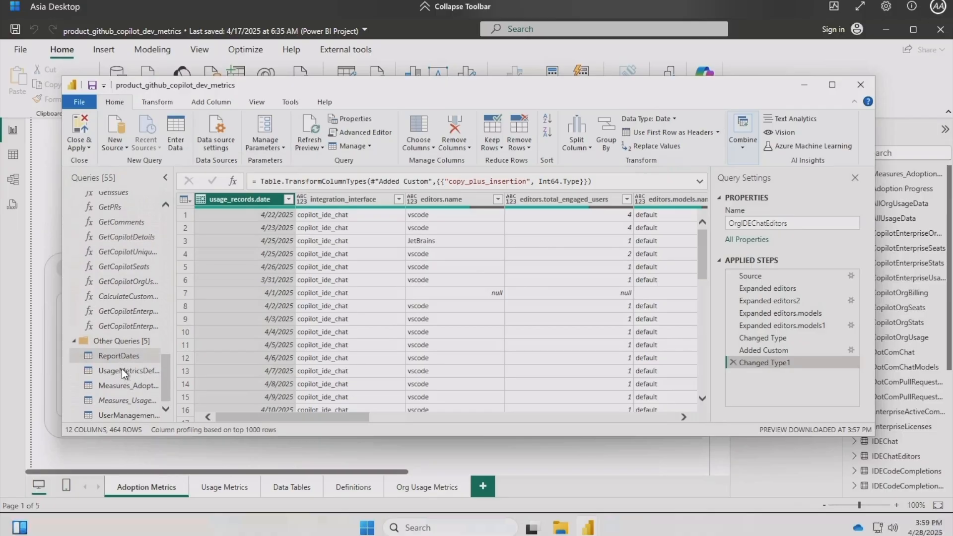
scroll(124, 331, up, 5)
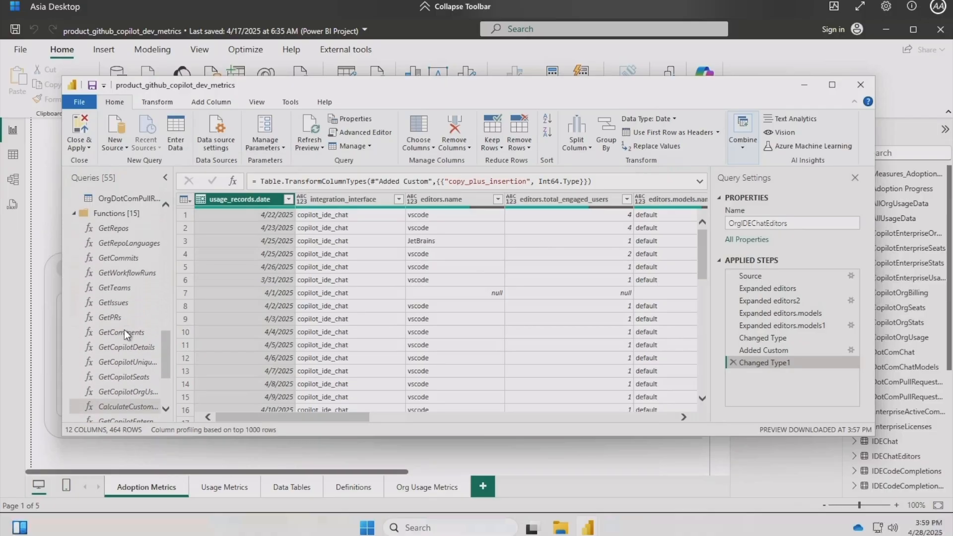
scroll(124, 329, up, 8)
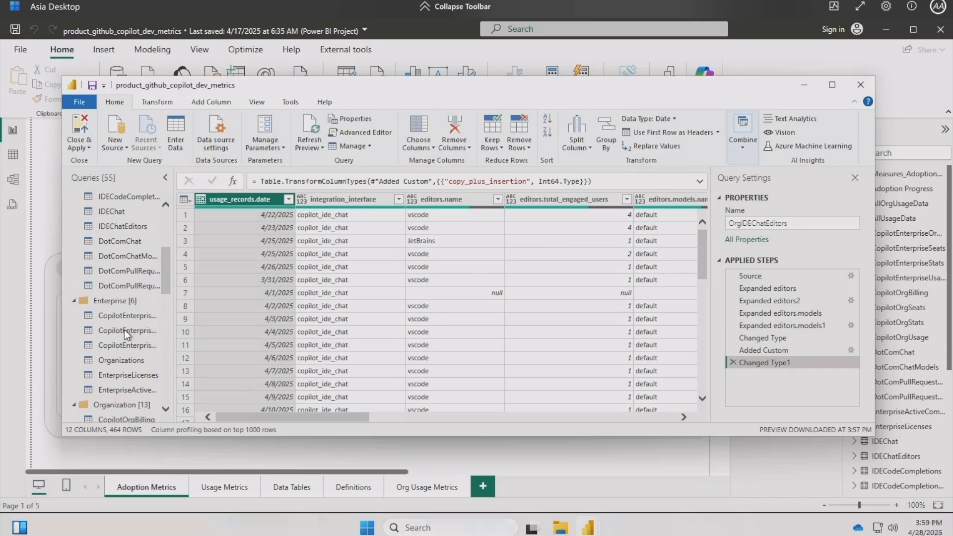
scroll(124, 329, up, 1)
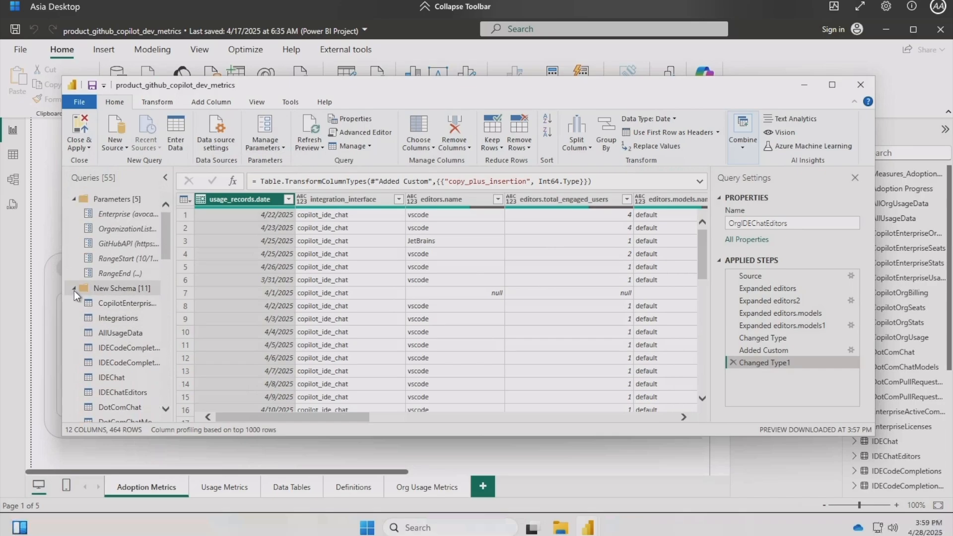
- Check the current values of the Enterprise, OrganizationList, GitHubAPI and RangeStart parameters
click(74, 288)
click(119, 217)
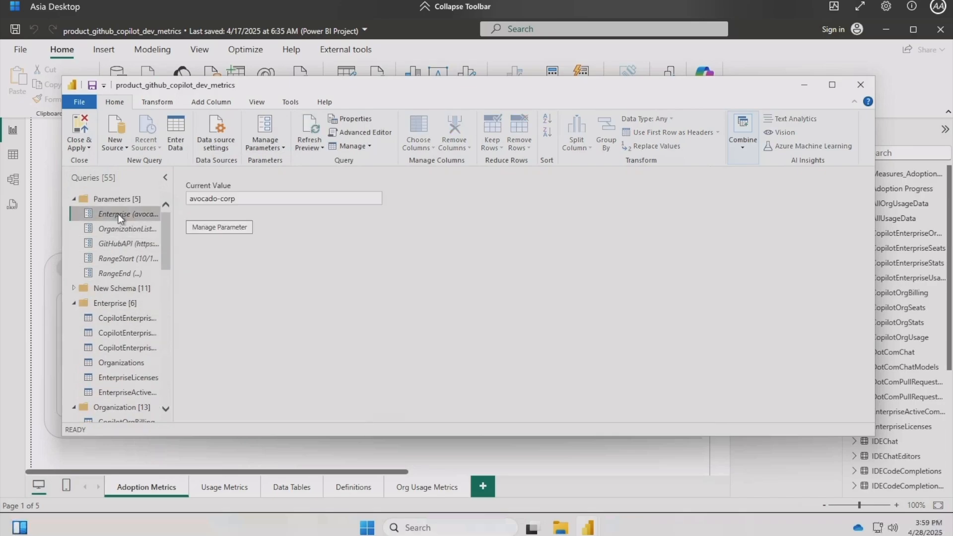
click(254, 199)
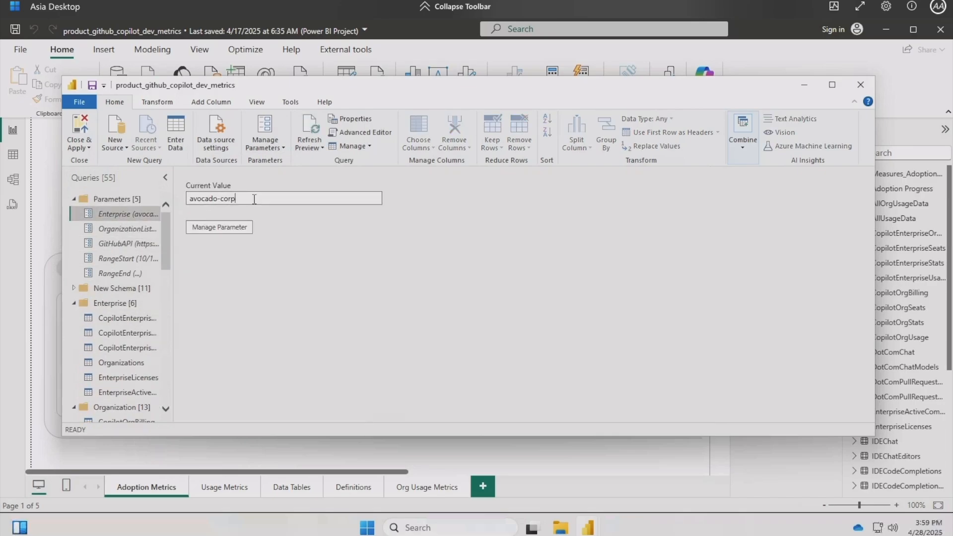
click(123, 232)
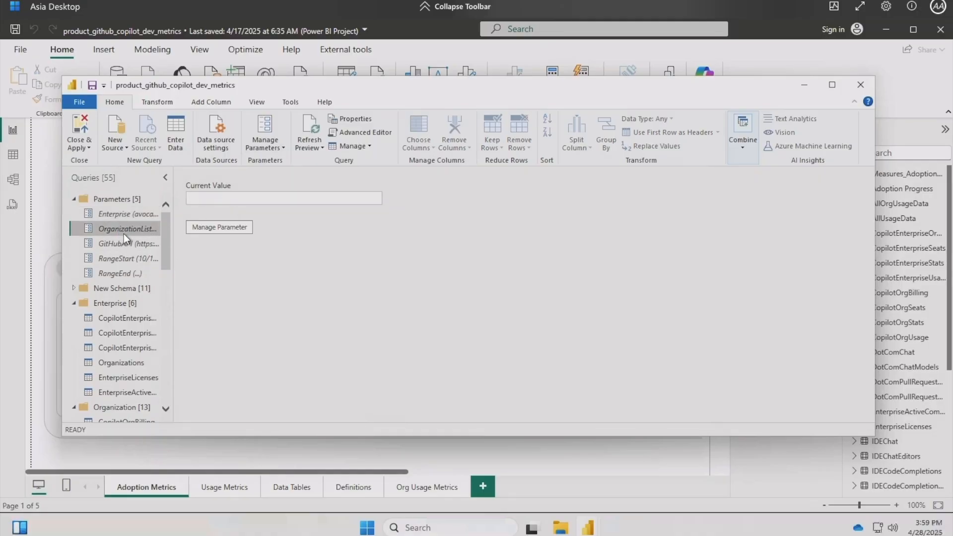
click(124, 245)
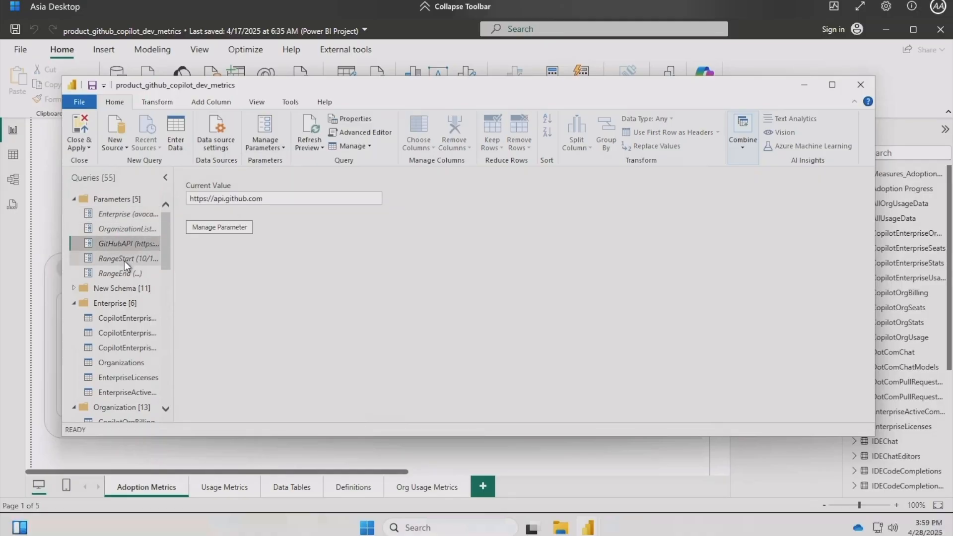
click(124, 260)
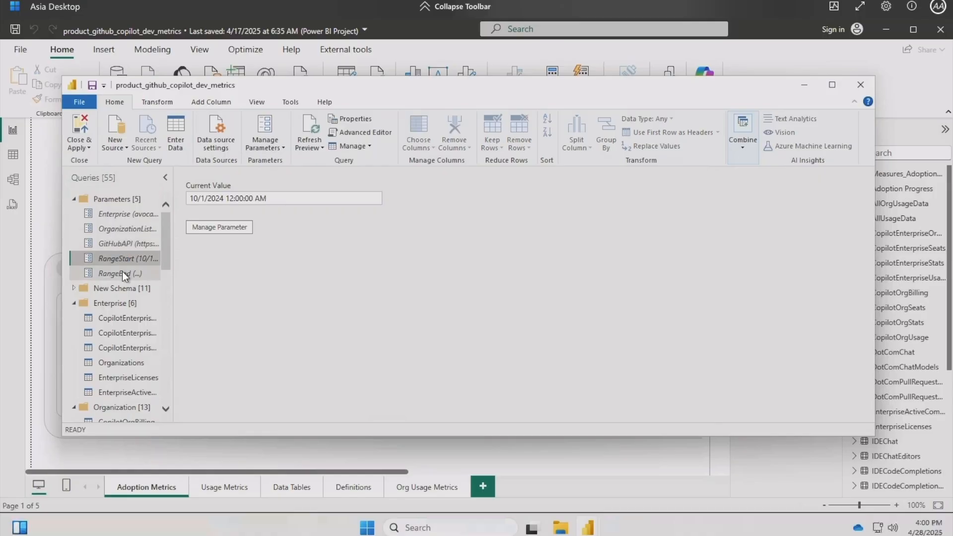
- Expand New Schema and preview CopilotEnterpriseUsageNewSchema, adjusting its column widths
click(77, 287)
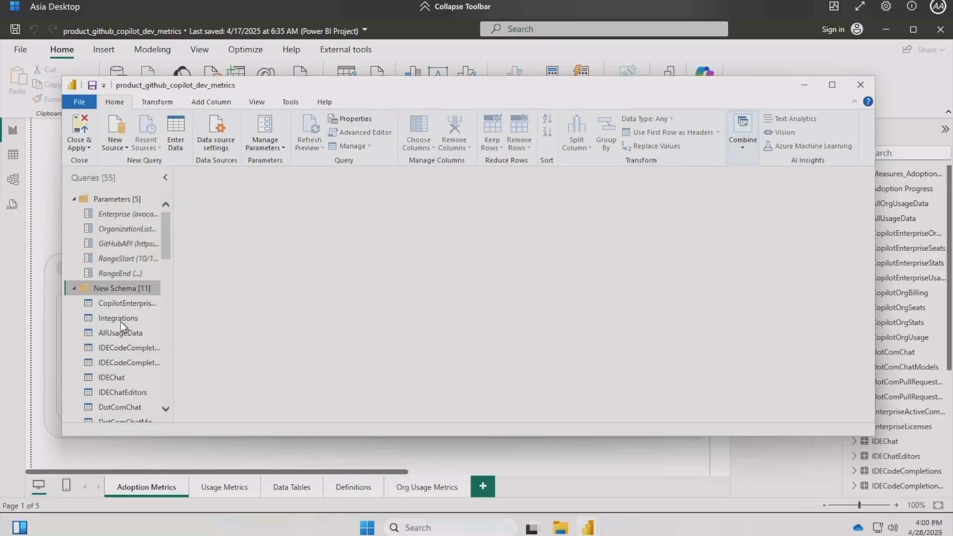
click(124, 303)
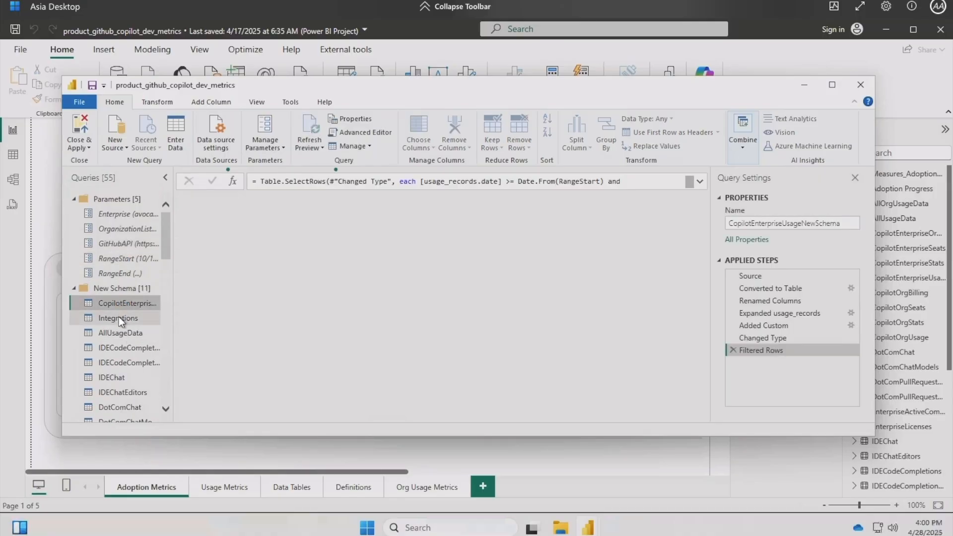
drag(322, 418, 408, 415)
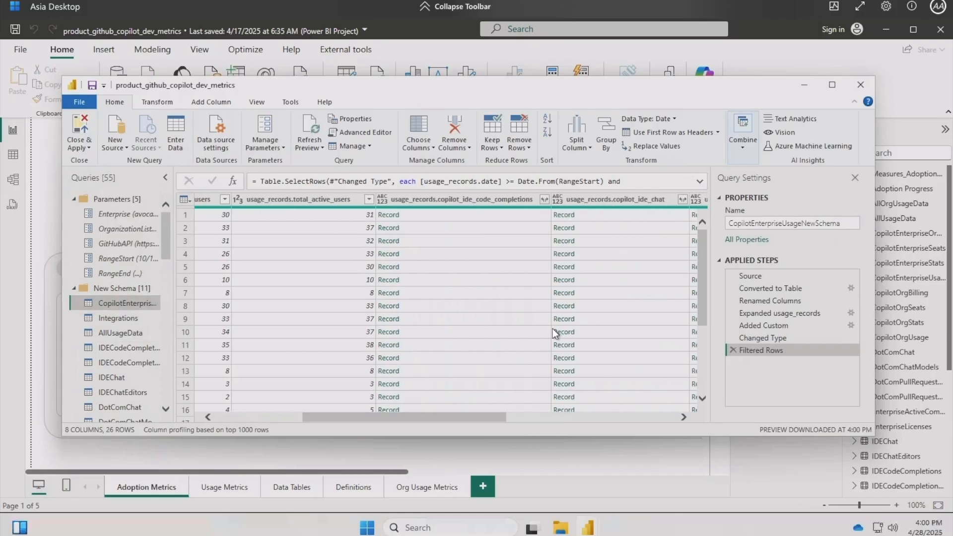
drag(471, 416, 530, 417)
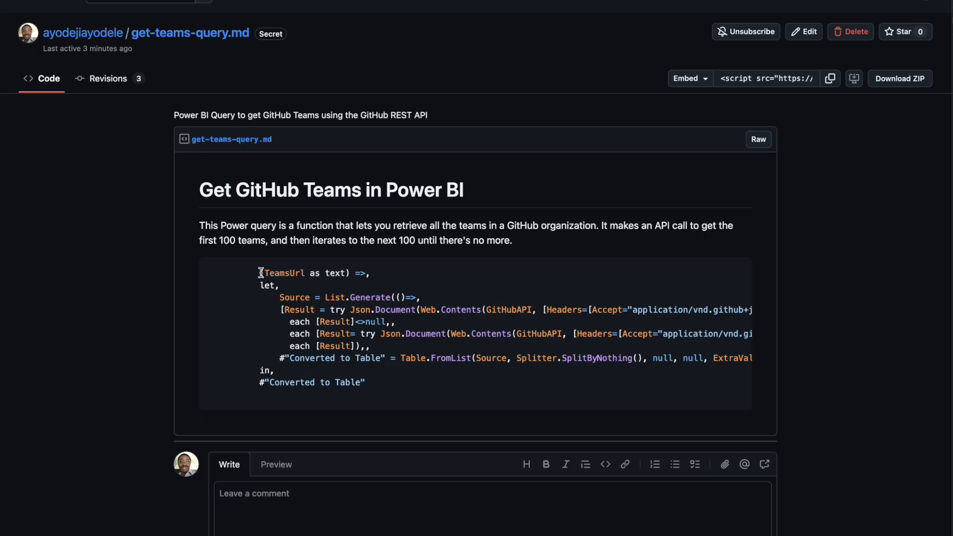
- Select the get-teams-query.md function code, highlight TeamsUrl, and scroll the code sideways to read it
drag(260, 273, 394, 373)
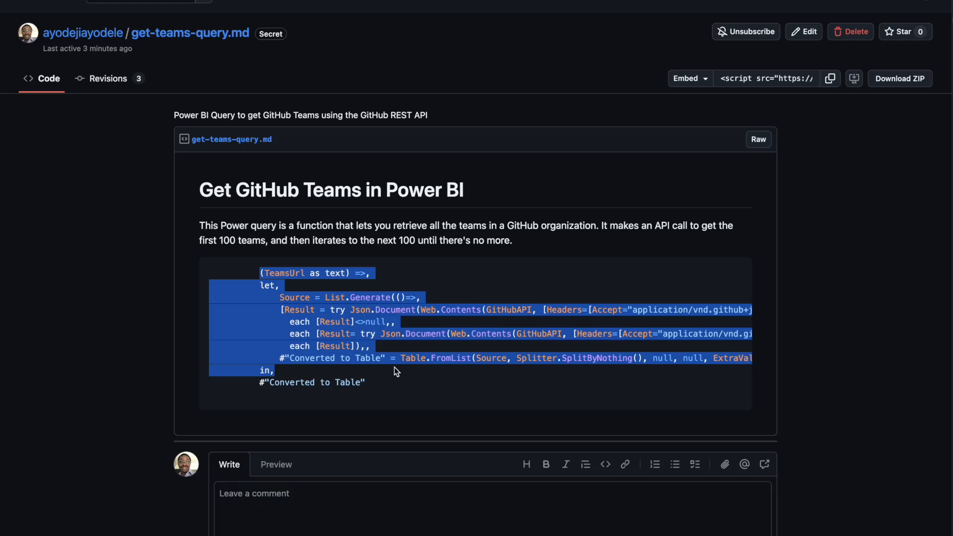
click(284, 282)
drag(263, 273, 311, 273)
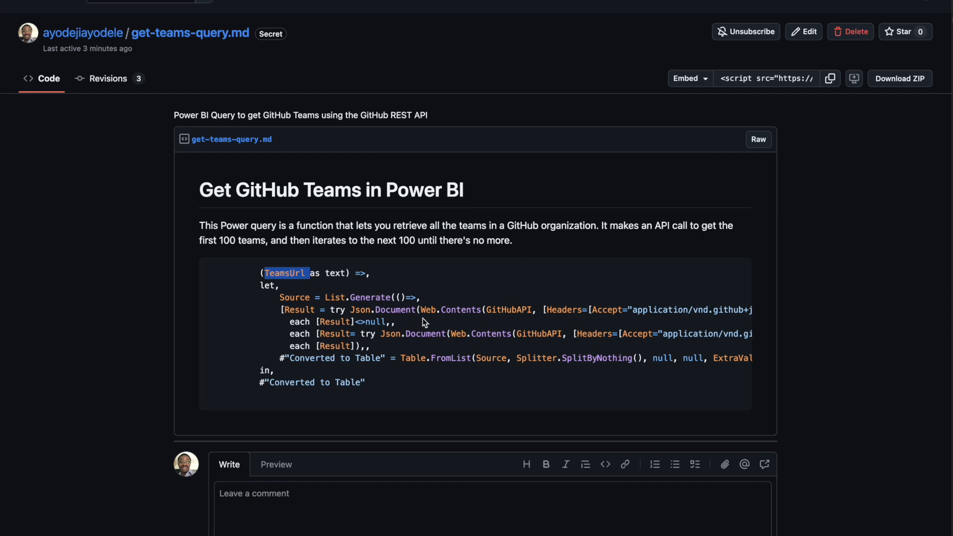
scroll(392, 311, right, 10)
scroll(392, 311, right, 10)
scroll(392, 311, right, 3)
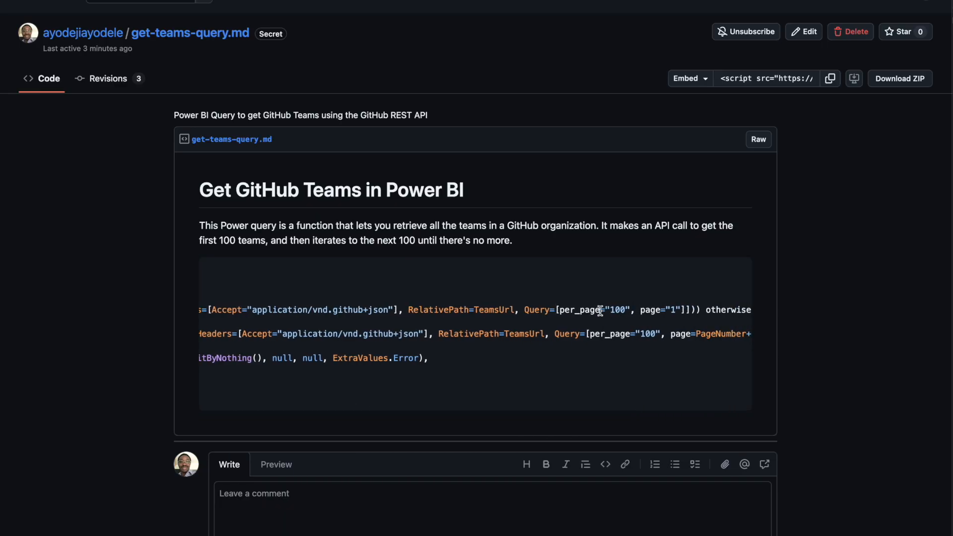
scroll(524, 338, left, 6)
scroll(524, 337, left, 5)
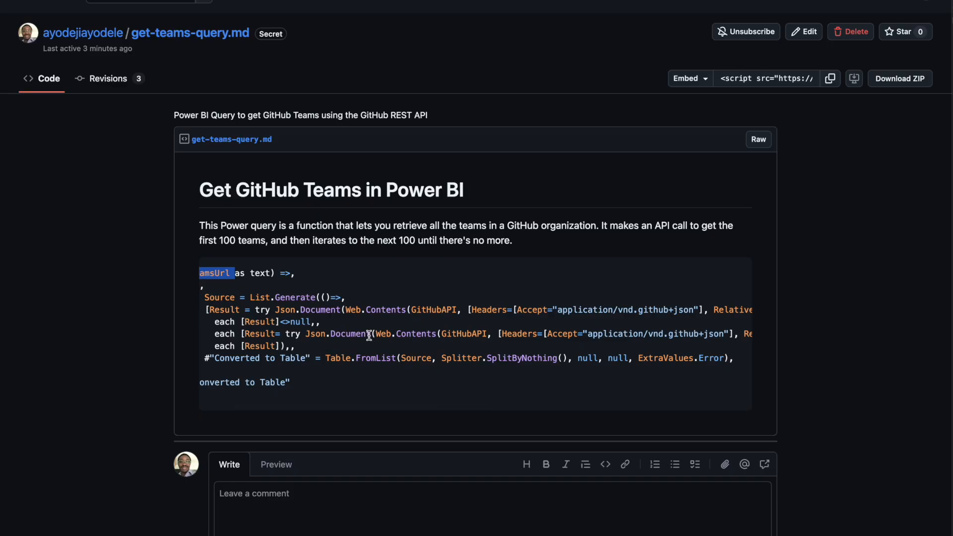
scroll(380, 340, right, 20)
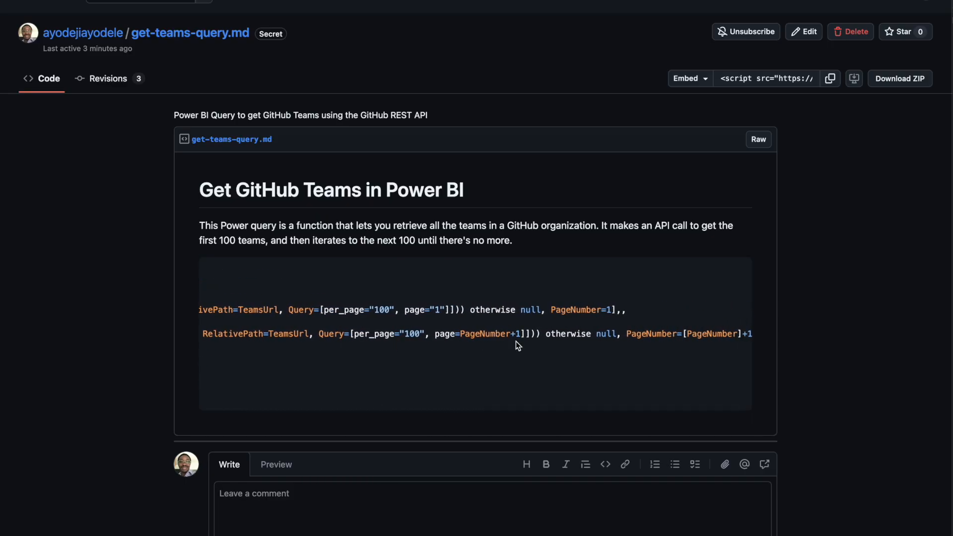
scroll(475, 349, left, 20)
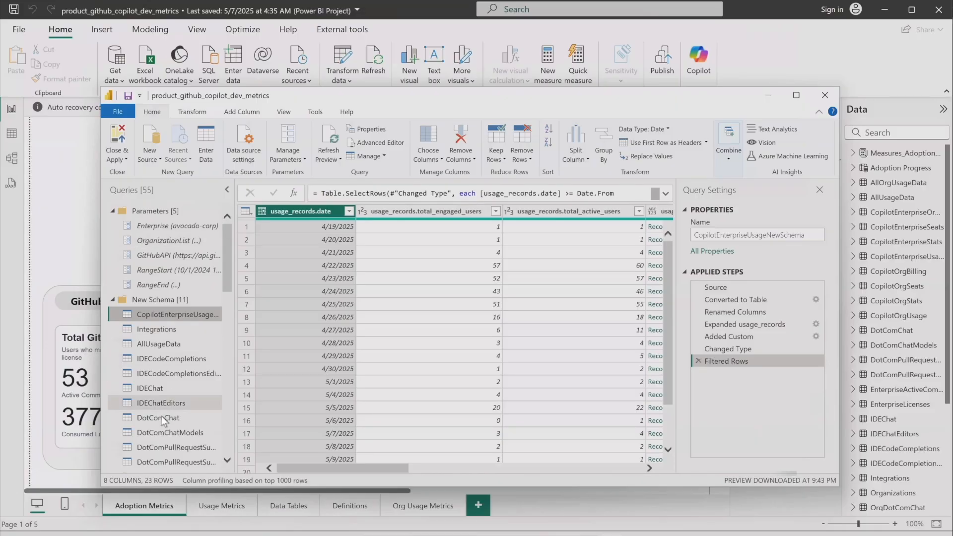
- Collapse the Enterprise and Organization query groups in the Queries pane
scroll(159, 416, down, 2)
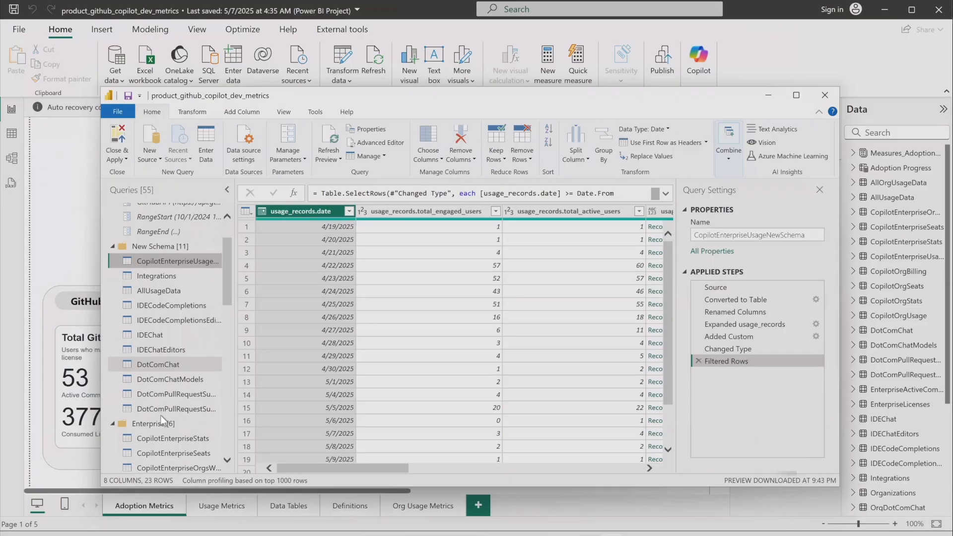
scroll(160, 410, down, 1)
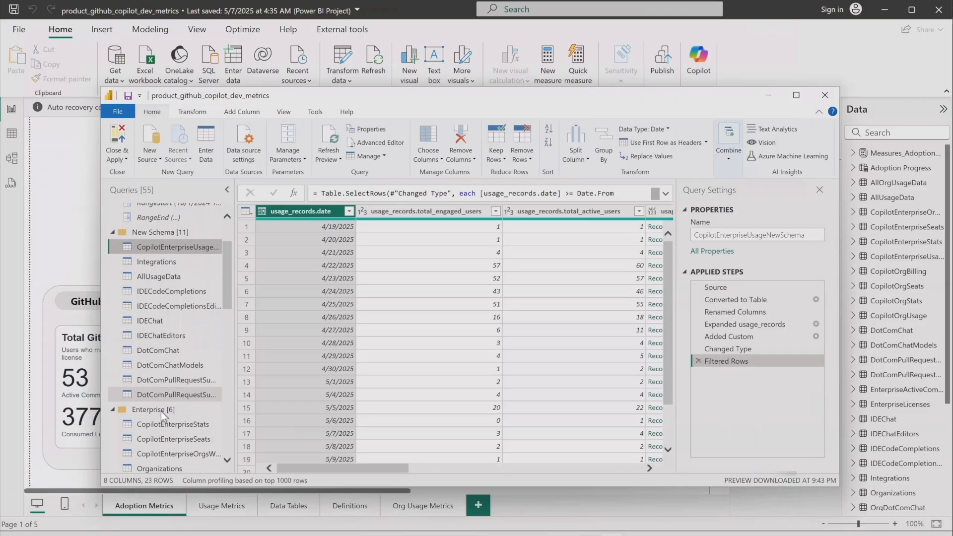
click(112, 400)
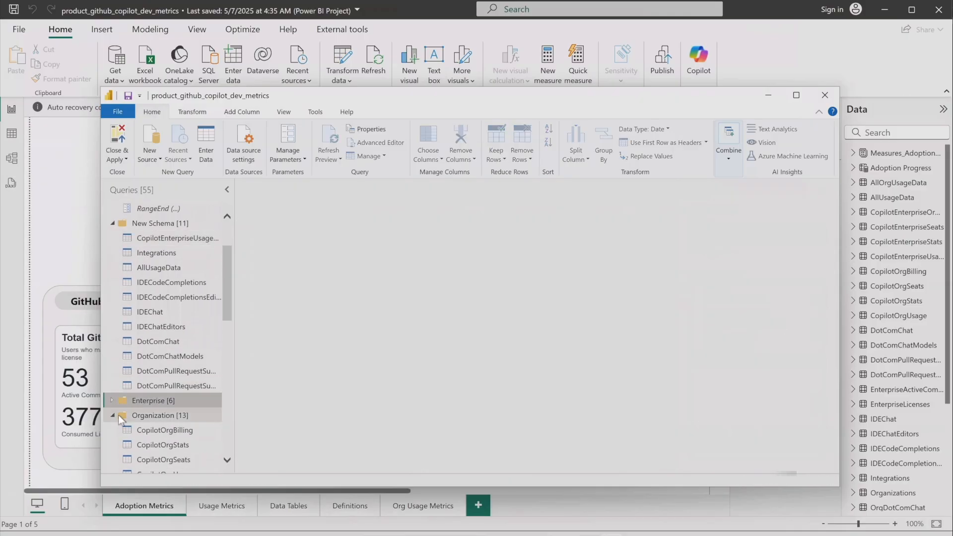
click(112, 416)
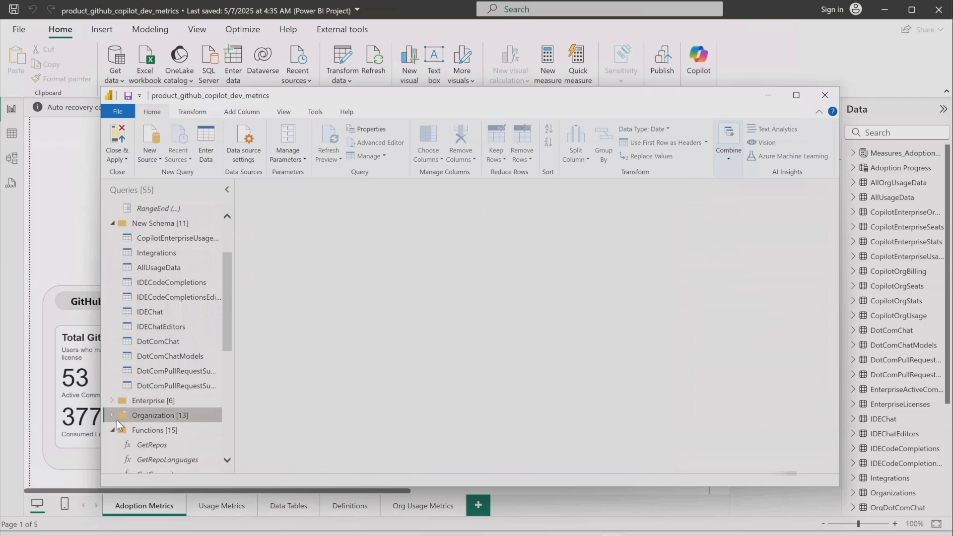
scroll(158, 426, down, 1)
scroll(158, 427, down, 2)
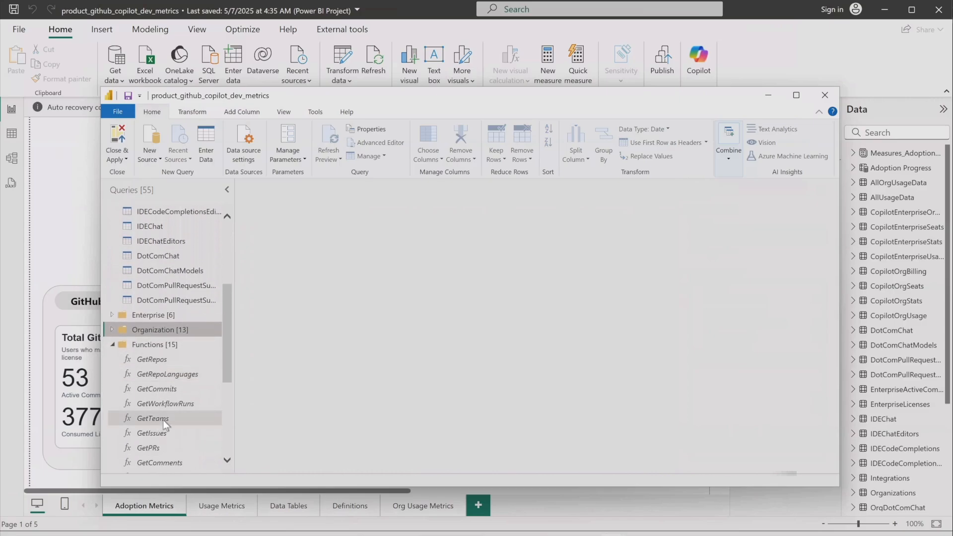
- Select the GetTeams function, read its M code in Advanced Editor, then cancel
click(153, 417)
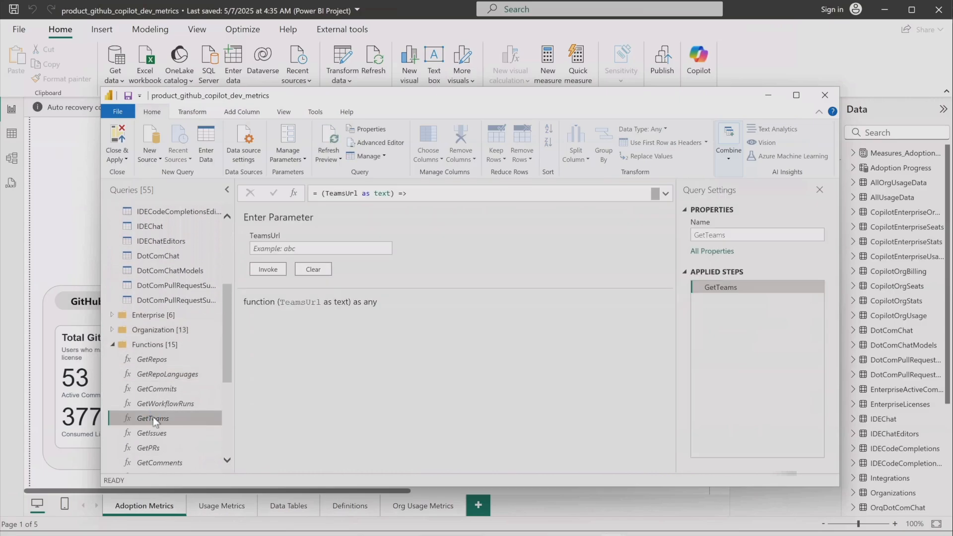
click(384, 142)
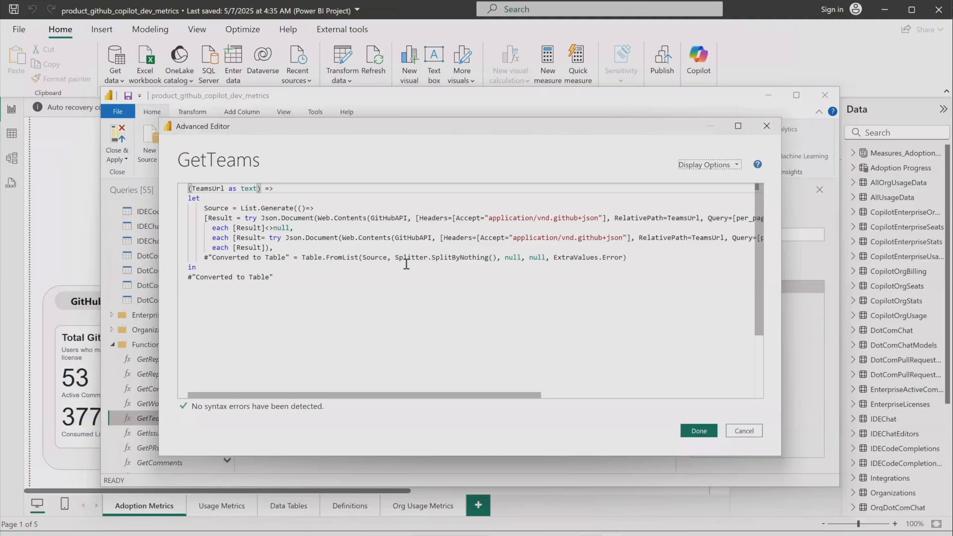
click(741, 431)
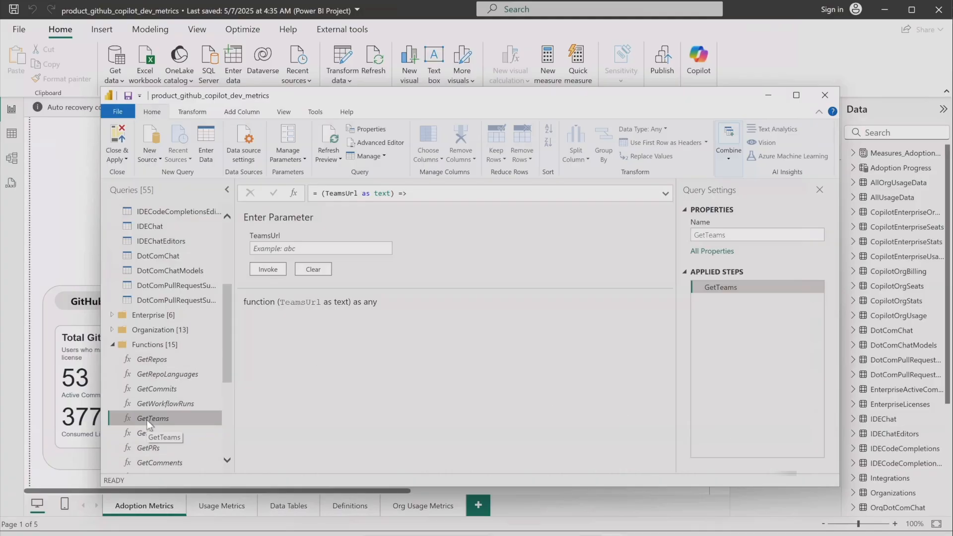
scroll(160, 305, up, 2)
scroll(160, 305, up, 5)
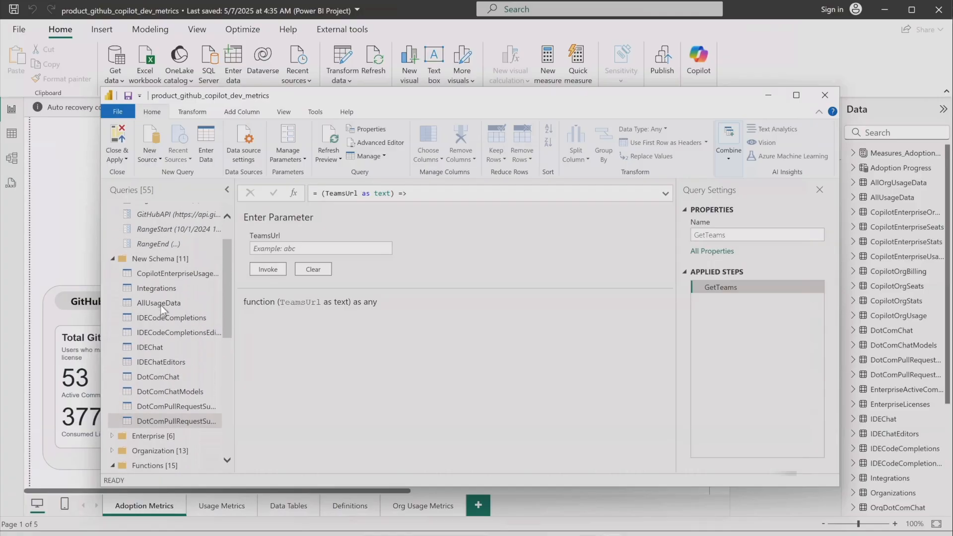
scroll(160, 304, up, 2)
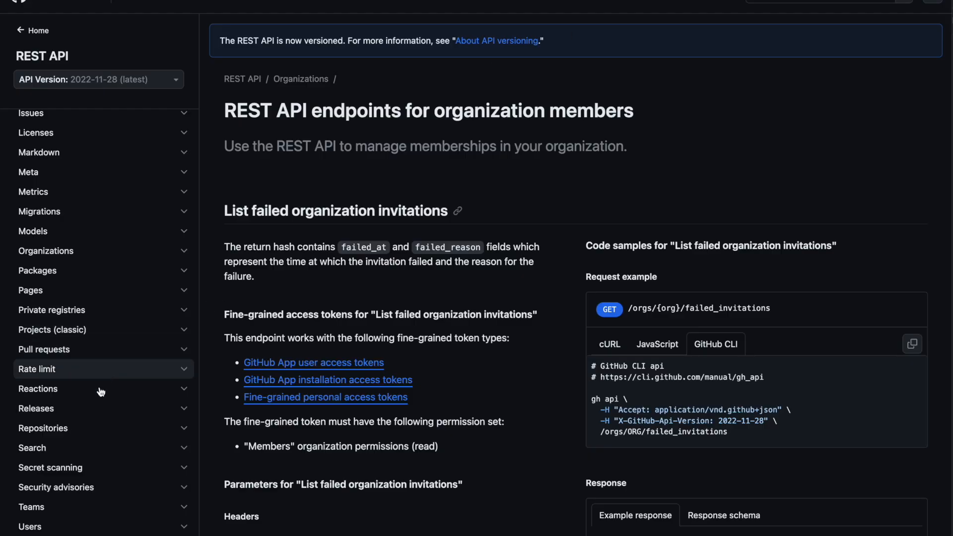
- Expand Teams in the REST API sidebar and open the teams endpoints page
scroll(95, 407, down, 1)
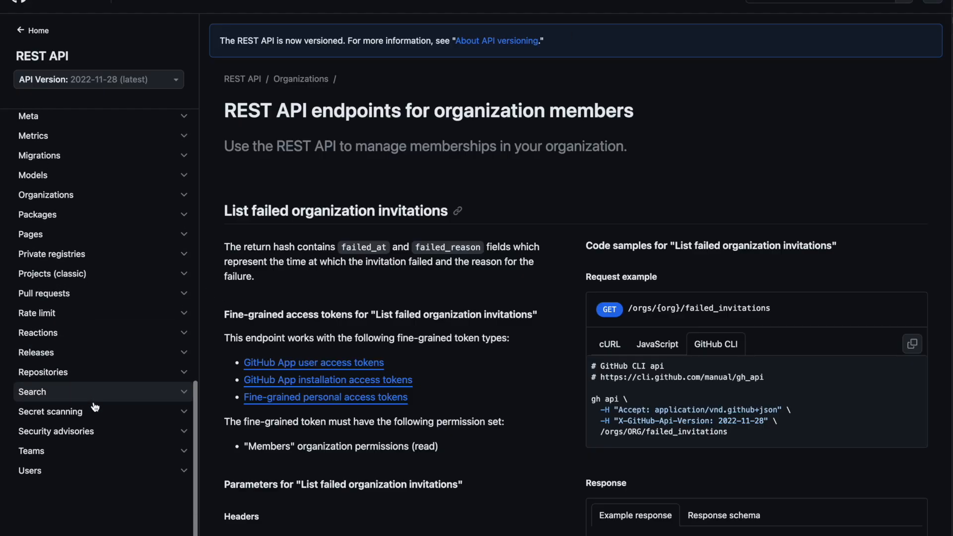
scroll(95, 406, down, 1)
click(101, 406)
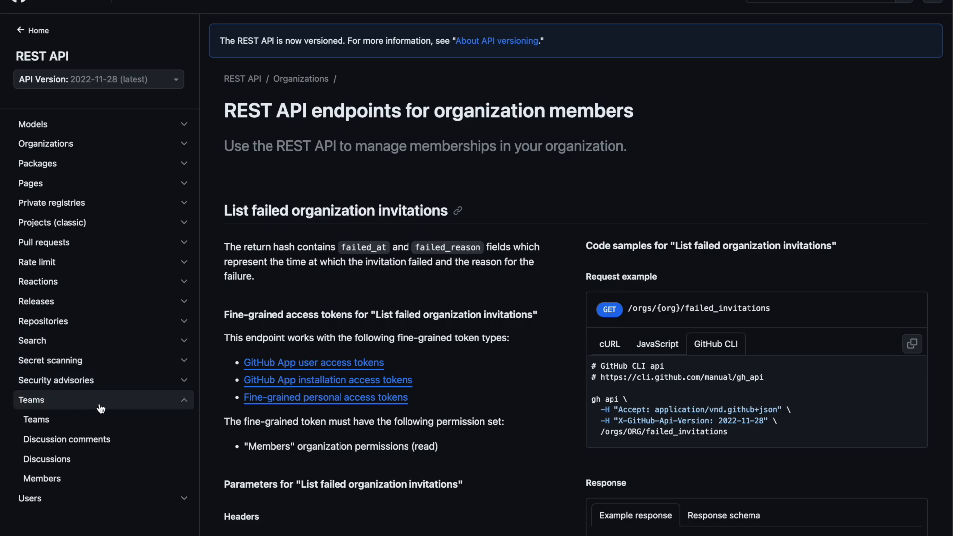
click(92, 423)
scroll(90, 425, down, 1)
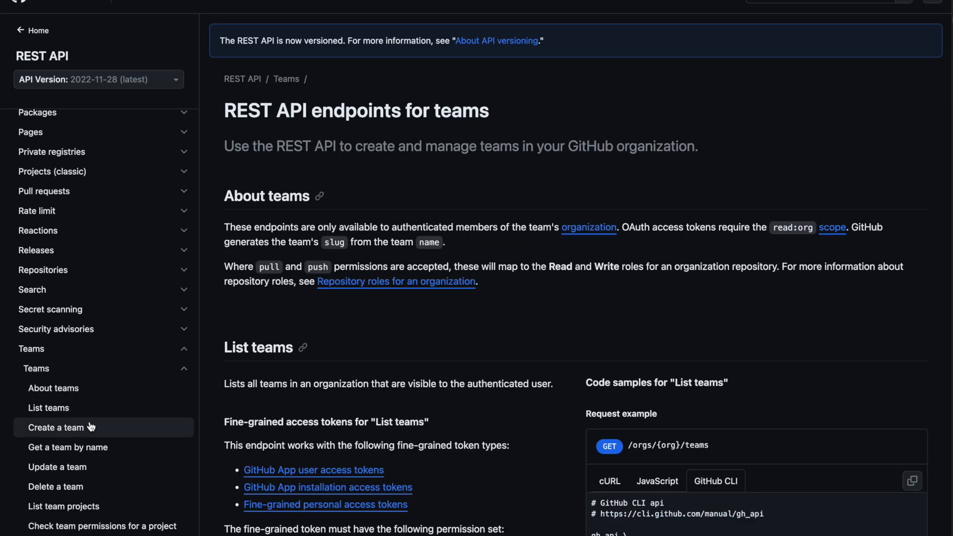
- Select the List teams description and the 'teams' segment of GET /orgs/{org}/teams
double_click(226, 384)
drag(258, 383, 558, 386)
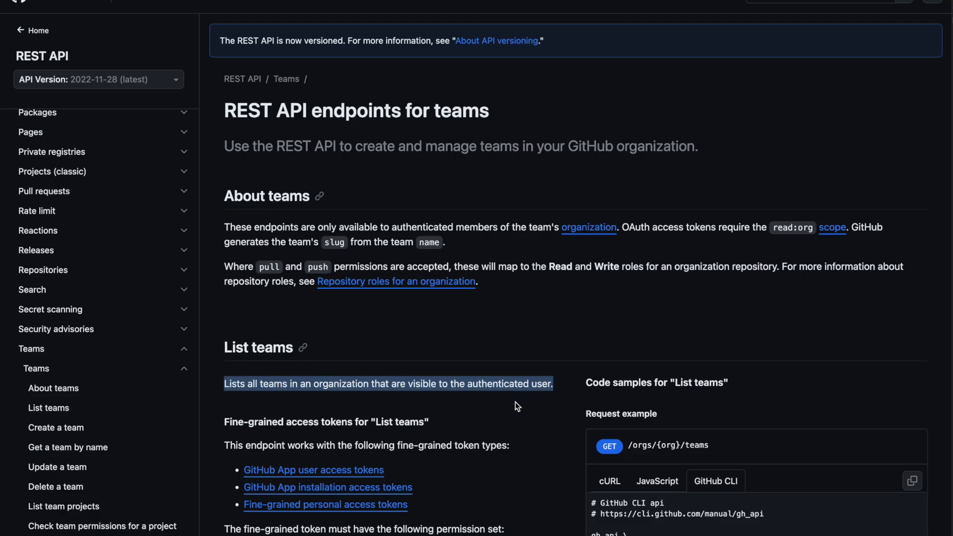
scroll(516, 403, down, 2)
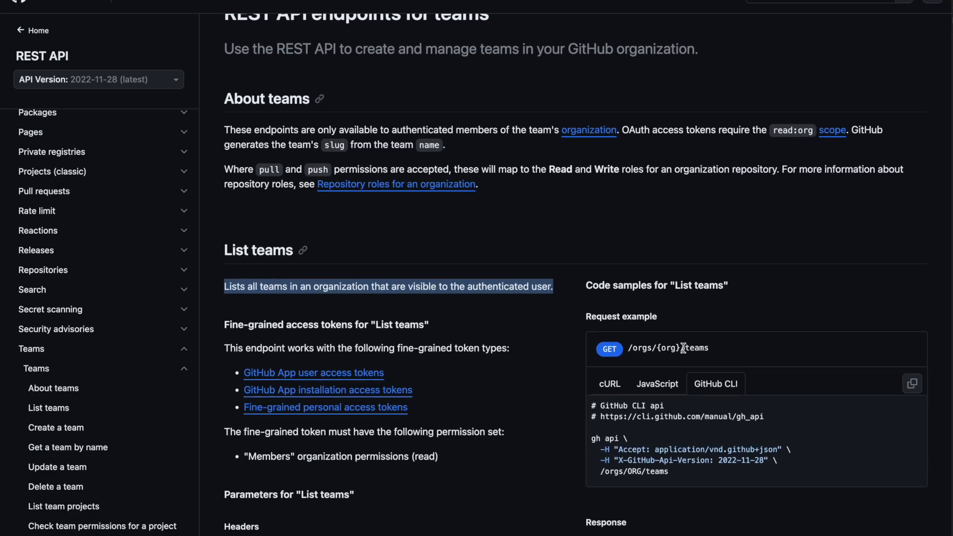
drag(683, 348, 722, 353)
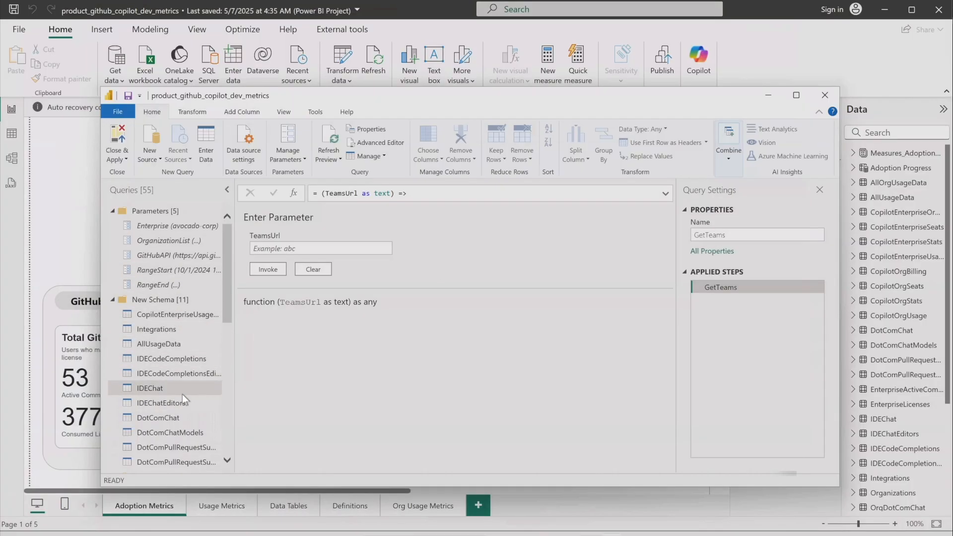
- Expand the Enterprise group, select Organizations, inspect its M code in Advanced Editor, then cancel
scroll(182, 394, down, 3)
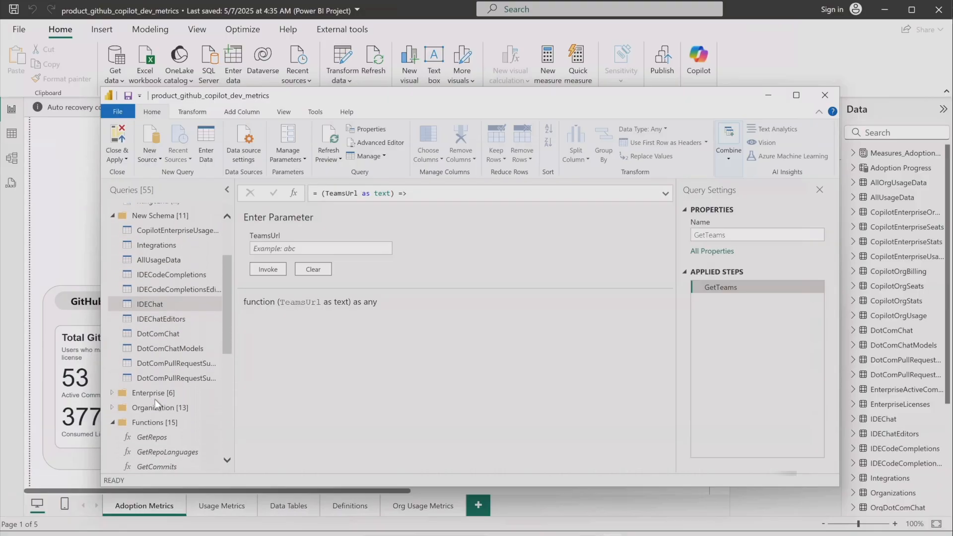
click(112, 406)
click(112, 392)
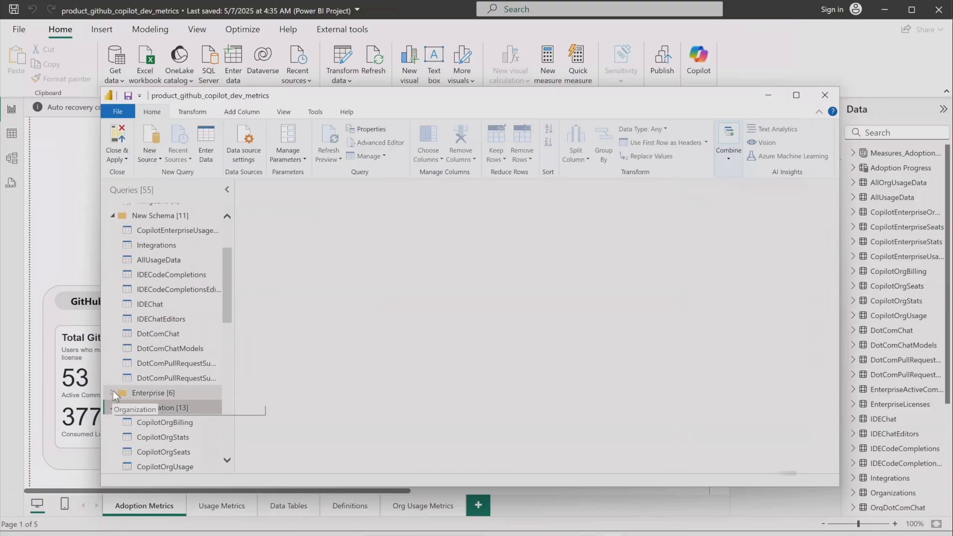
scroll(186, 368, down, 2)
click(177, 395)
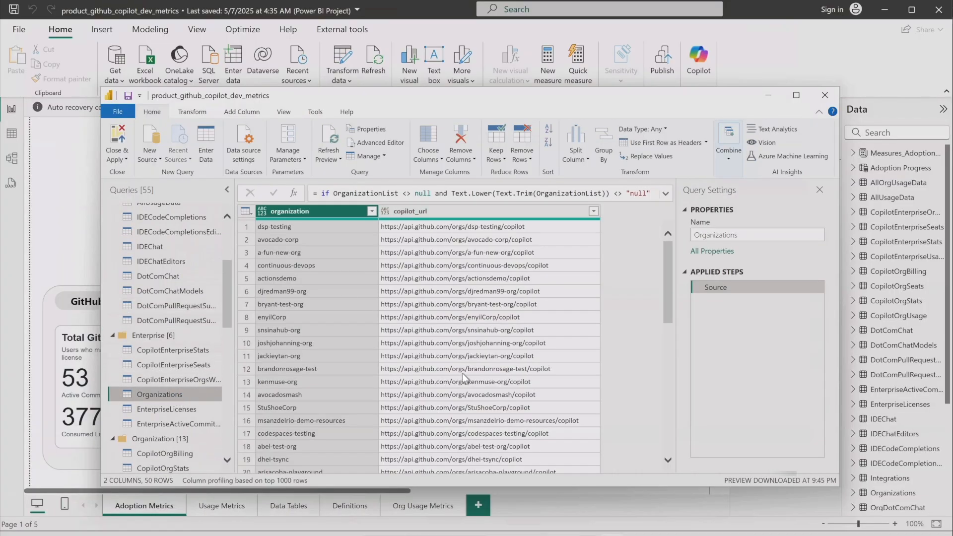
click(380, 143)
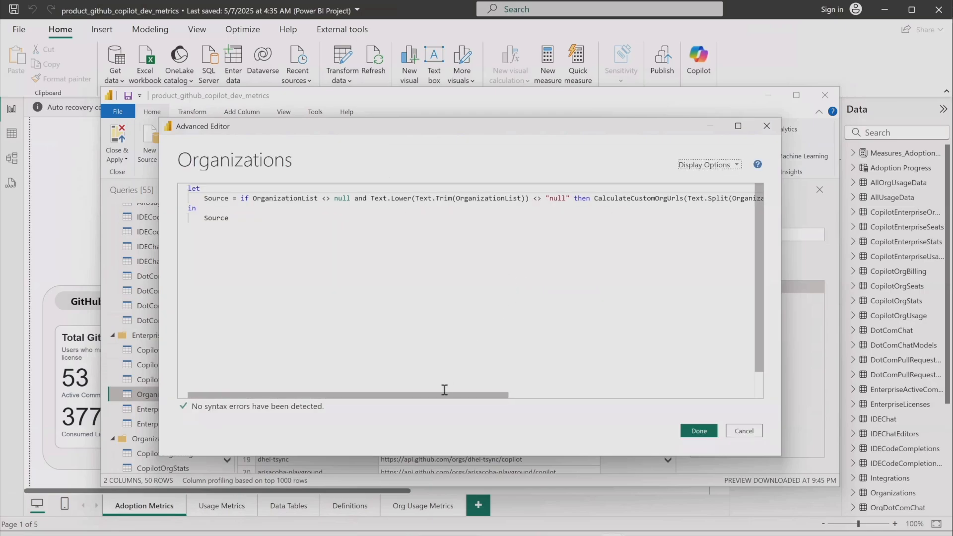
drag(438, 396, 693, 386)
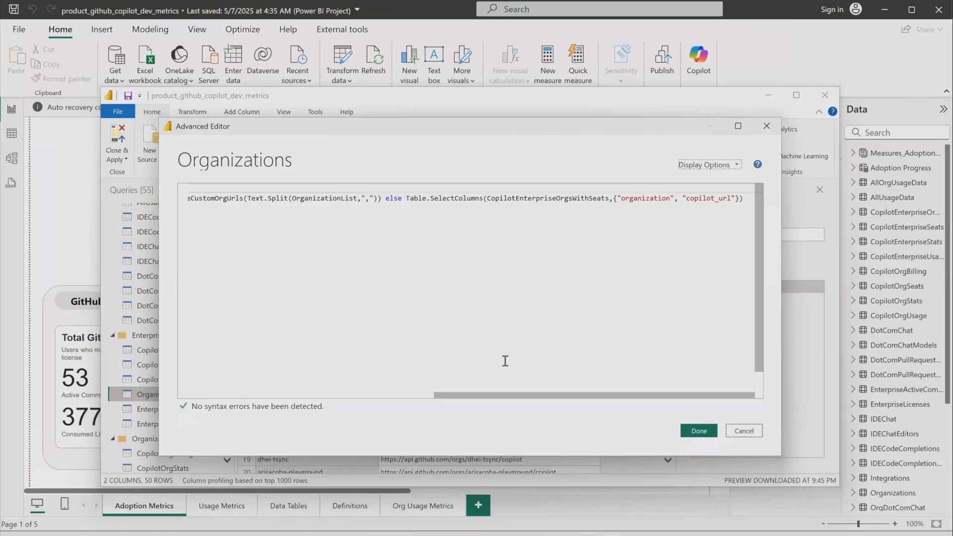
click(729, 432)
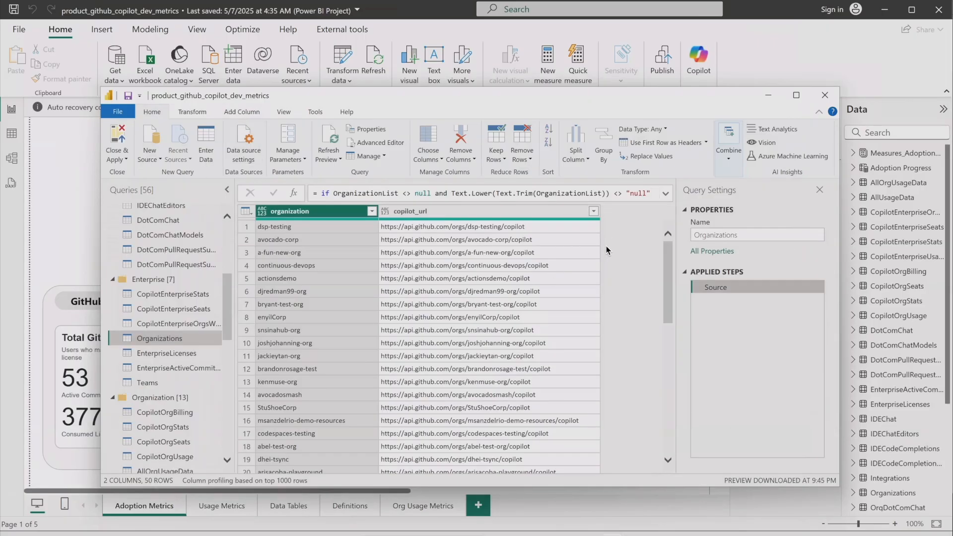
- Start a new Custom Column named teams_url
click(233, 113)
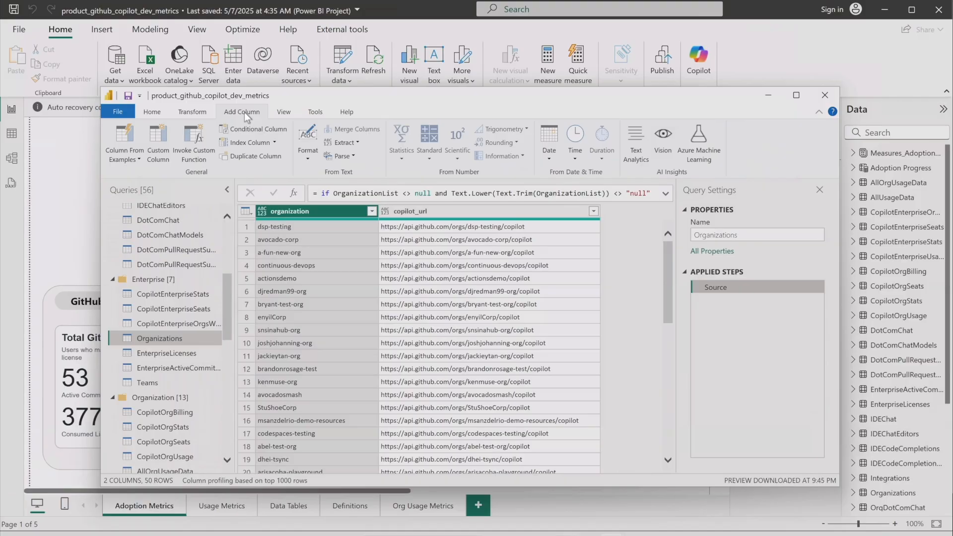
click(158, 148)
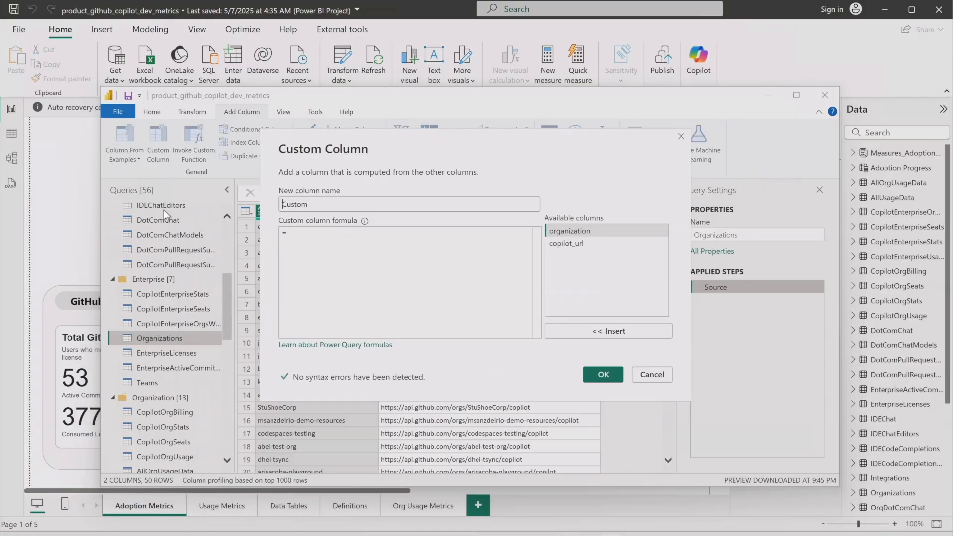
double_click(290, 205)
text(teams_url)
key(Tab)
- Enter the formula "/orgs/"&[organization]&"/teams" and add the column
text("/orgs")
key(Left)
text(/)
click(326, 233)
text(&)
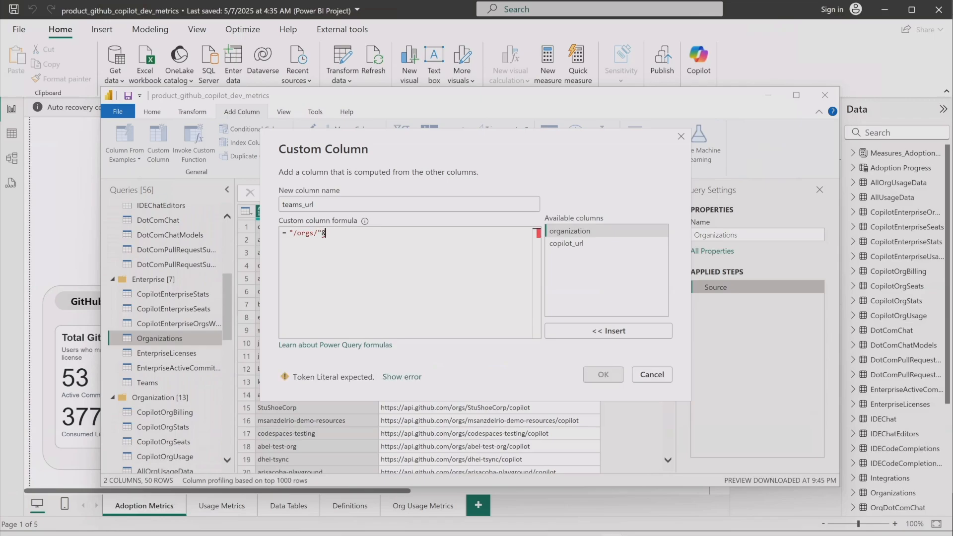
click(576, 234)
double_click(577, 232)
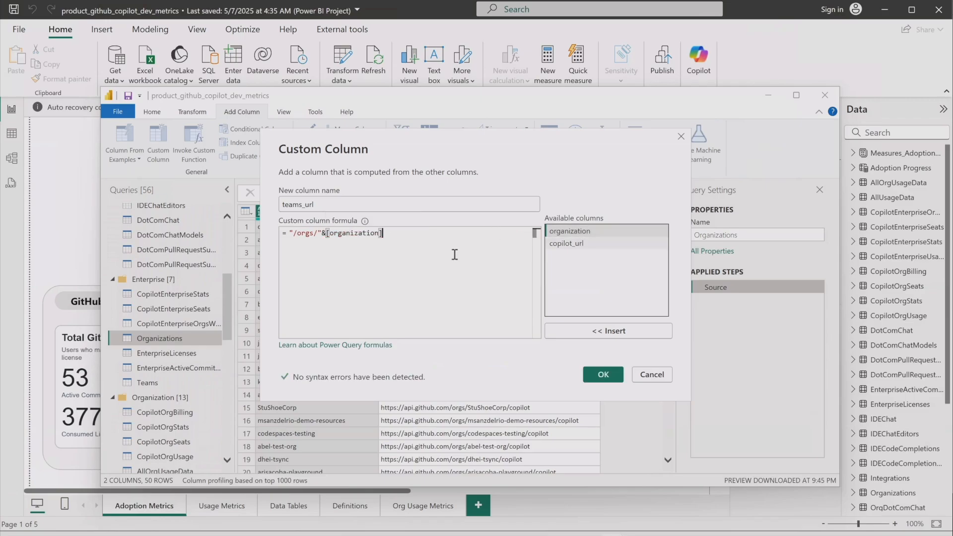
text(&)
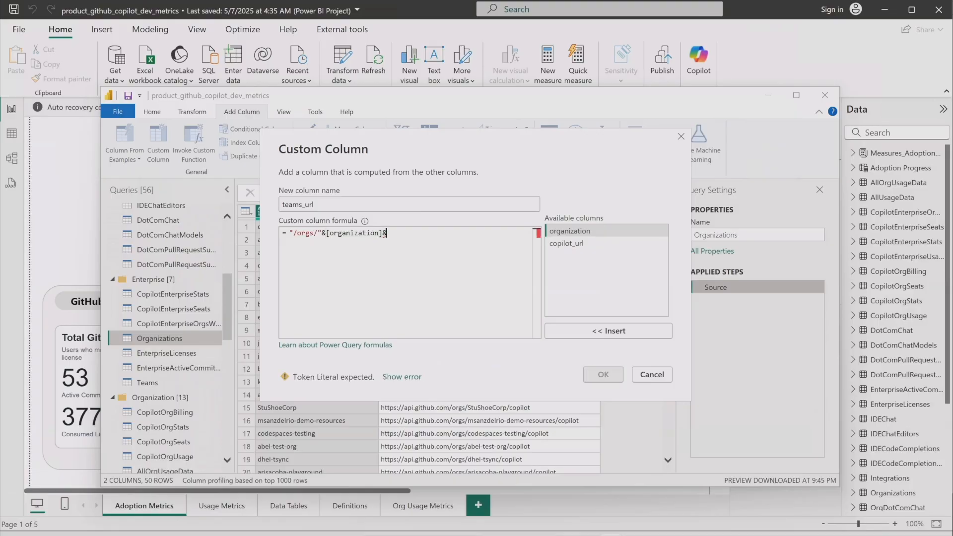
text("/teams)
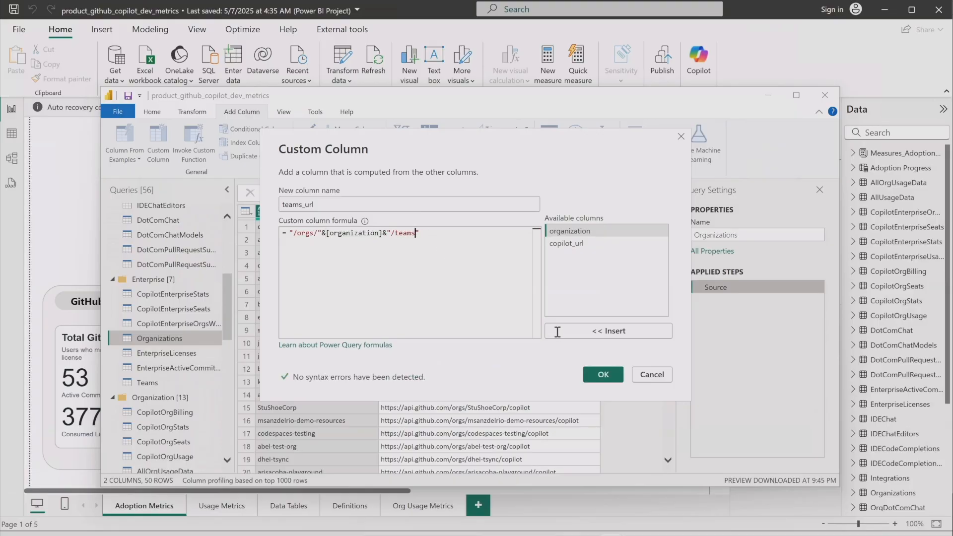
click(601, 376)
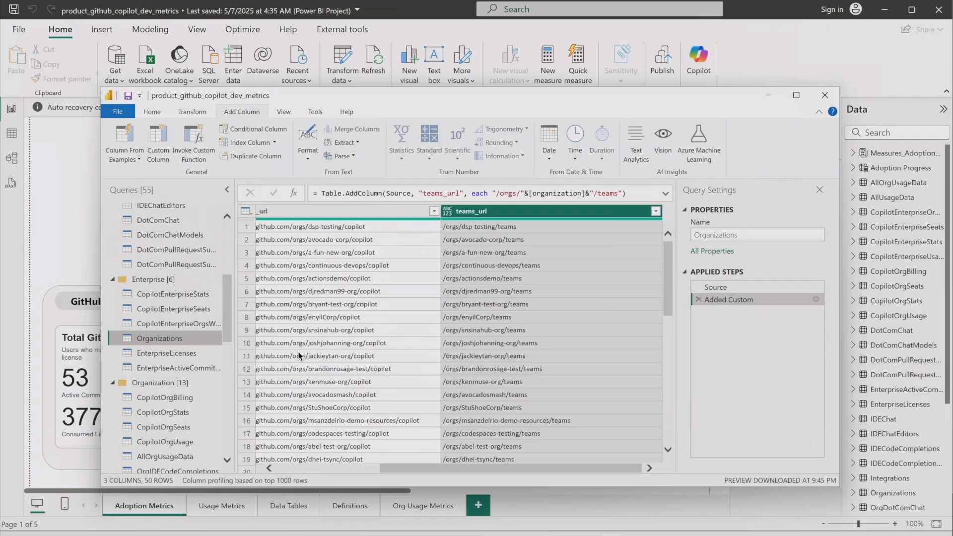
- Create a new query referencing Organizations and rename it Teams
right_click(170, 341)
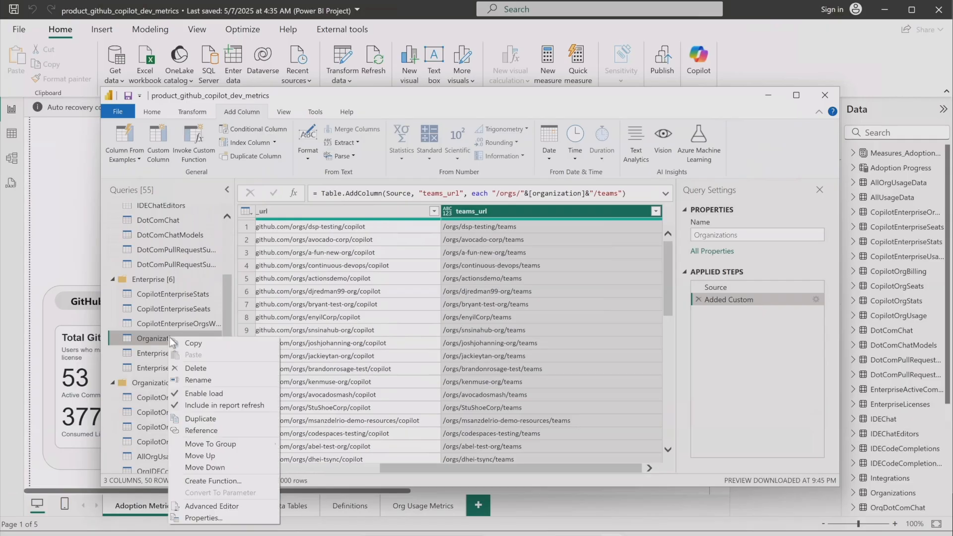
click(224, 430)
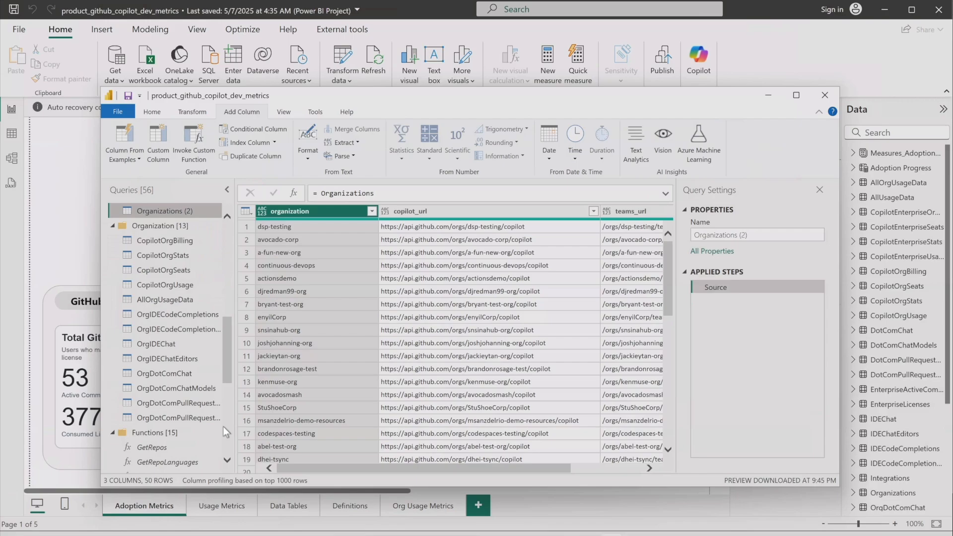
right_click(163, 211)
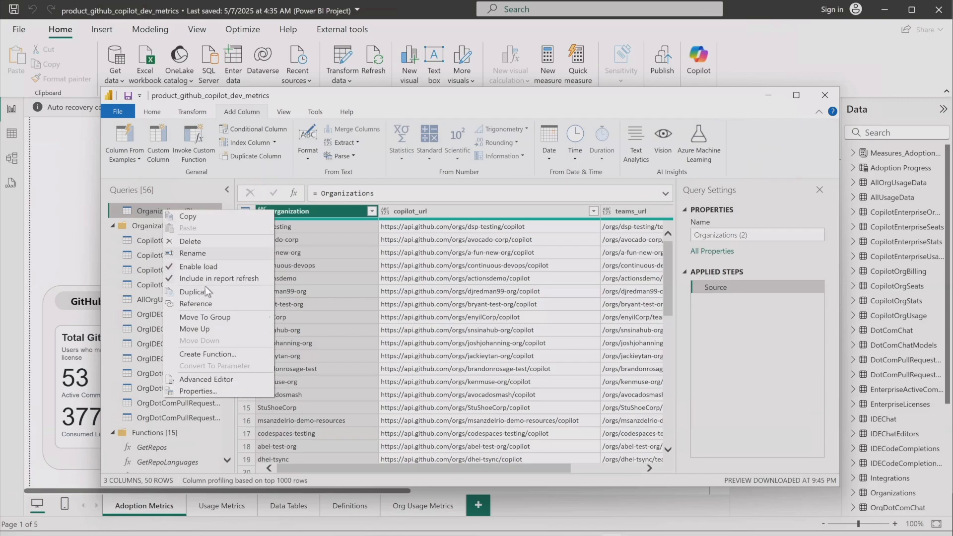
click(191, 253)
text(T)
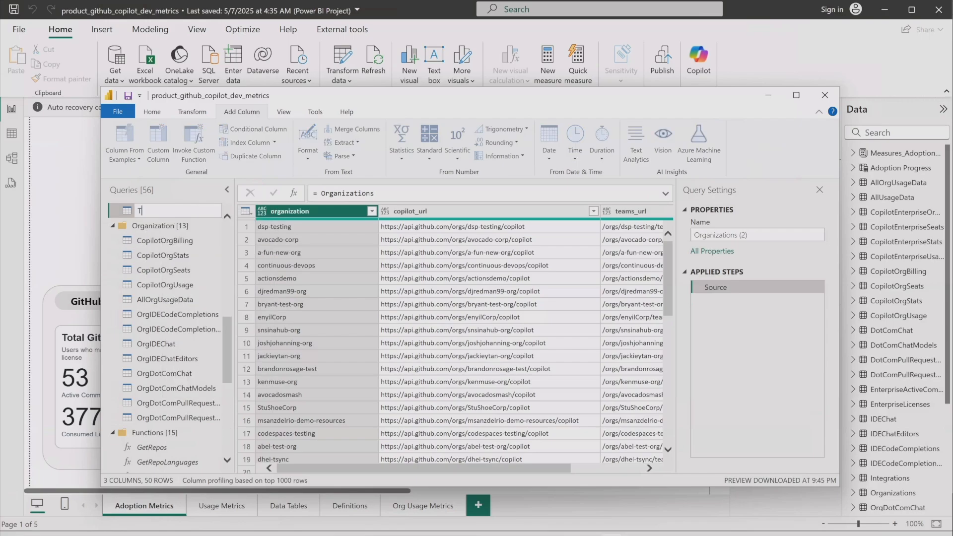
text(eams)
key(Return)
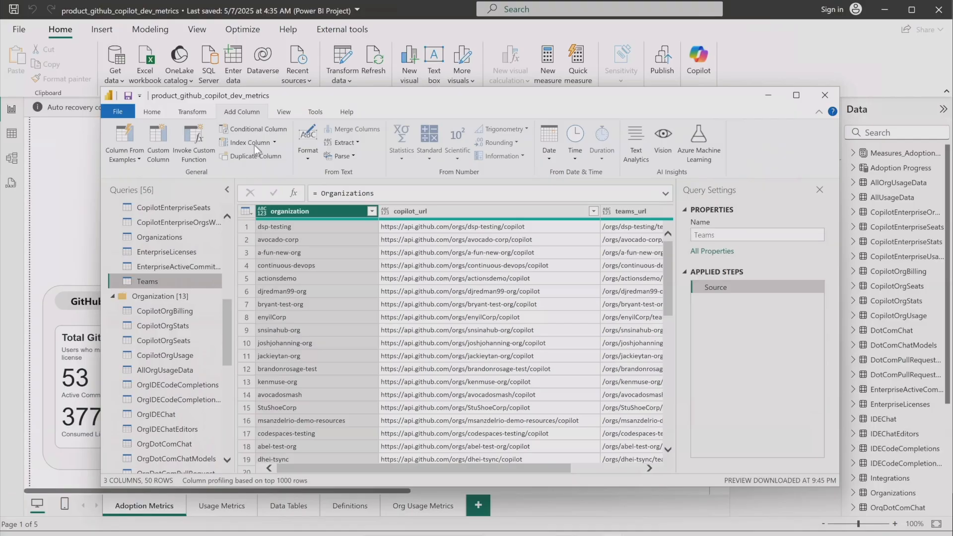
click(155, 113)
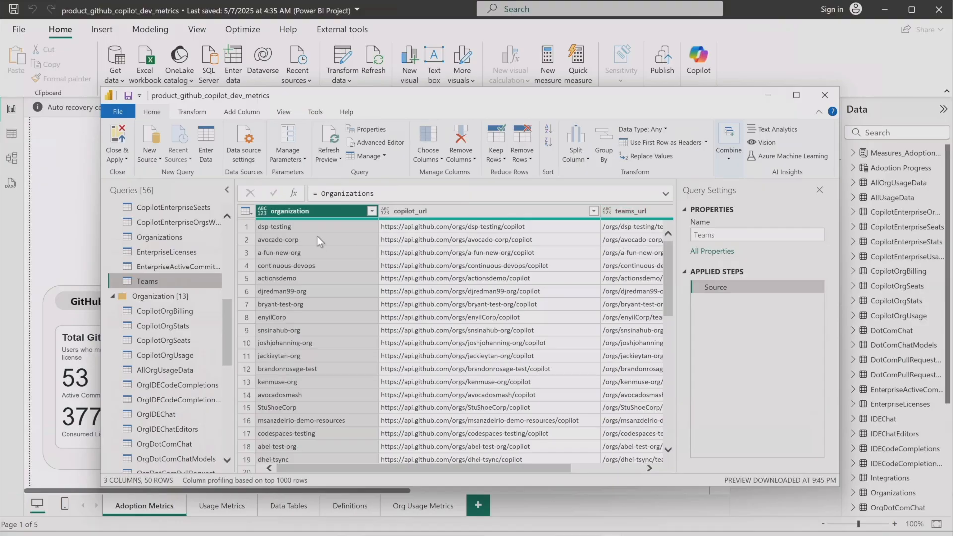
- In Advanced Editor, change Teams' Source to Table.SelectColumns(Organizations,{"organization","teams_url"})
click(377, 144)
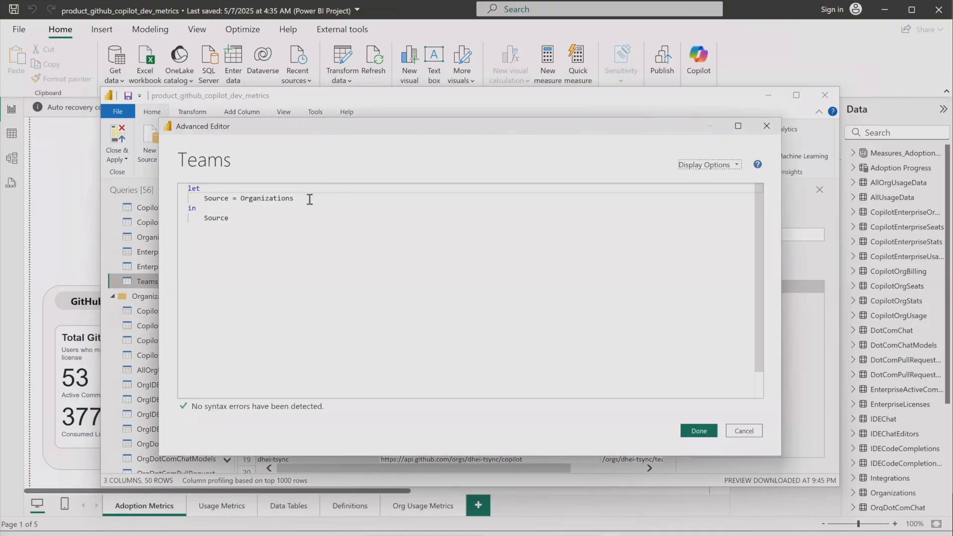
double_click(274, 197)
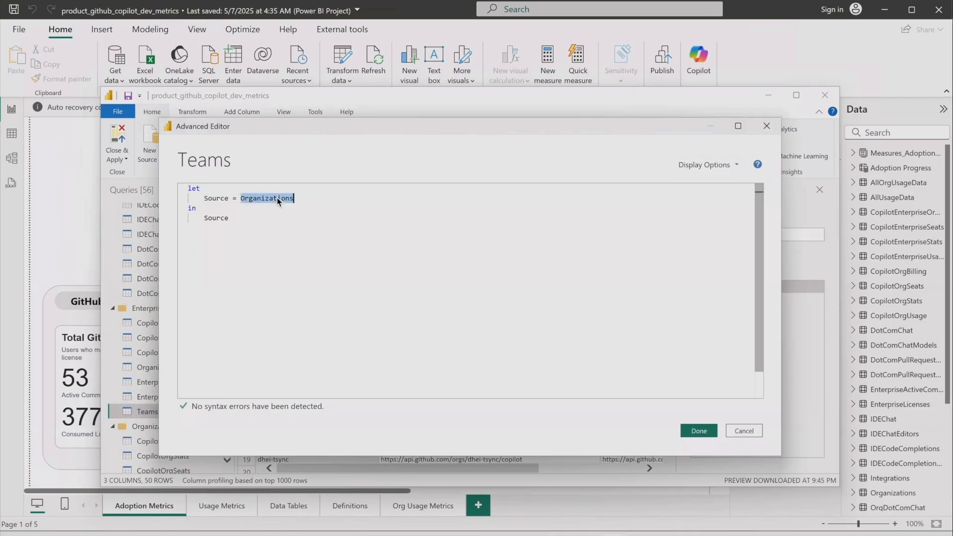
key(BackSpace)
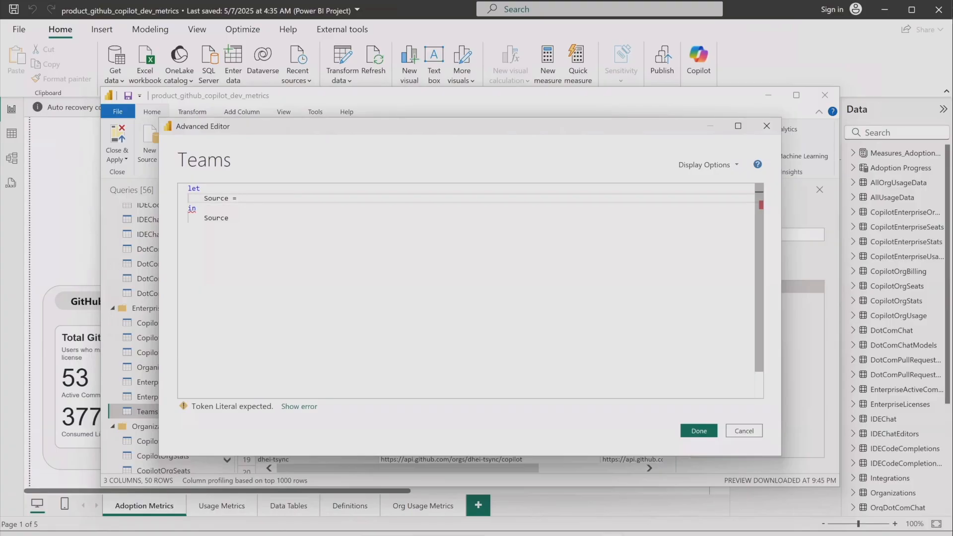
text(Table.sel)
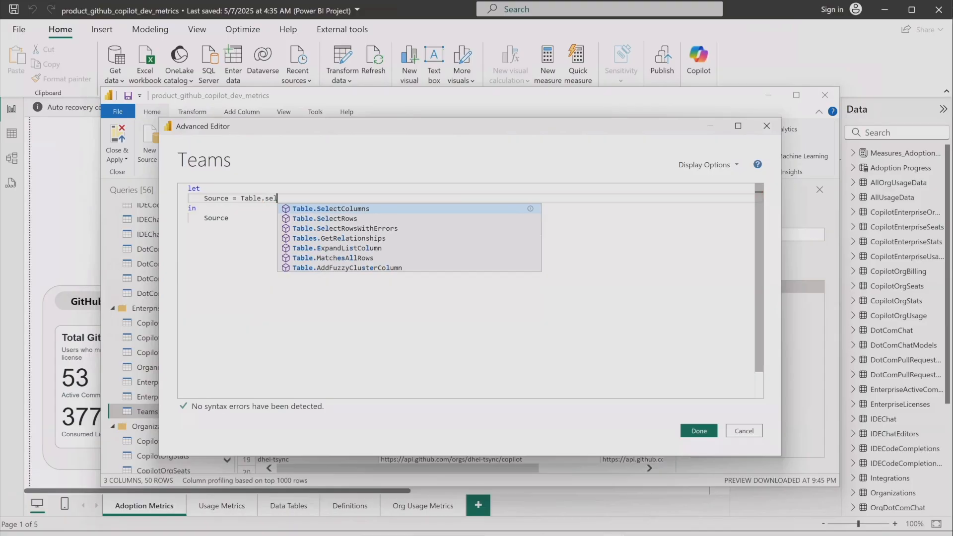
key(Tab)
text(()
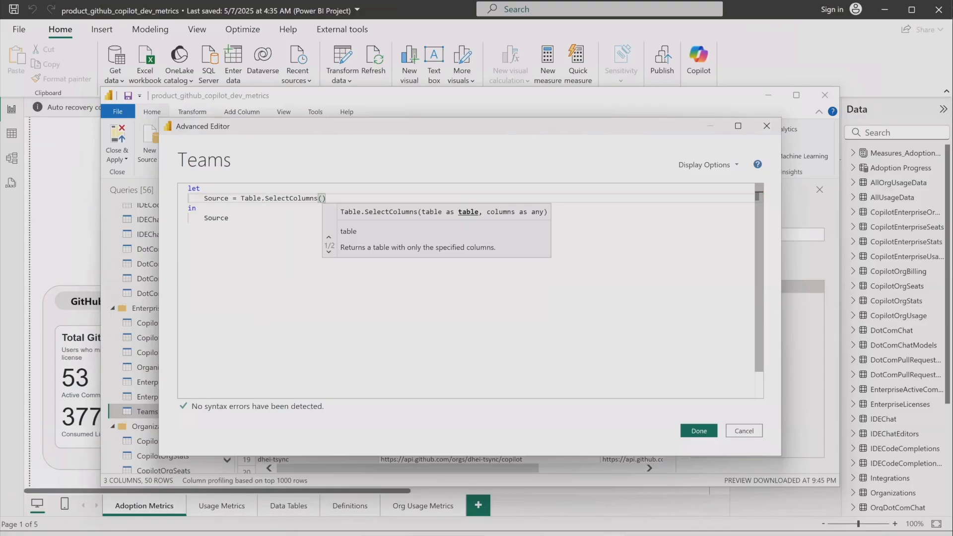
text(Org)
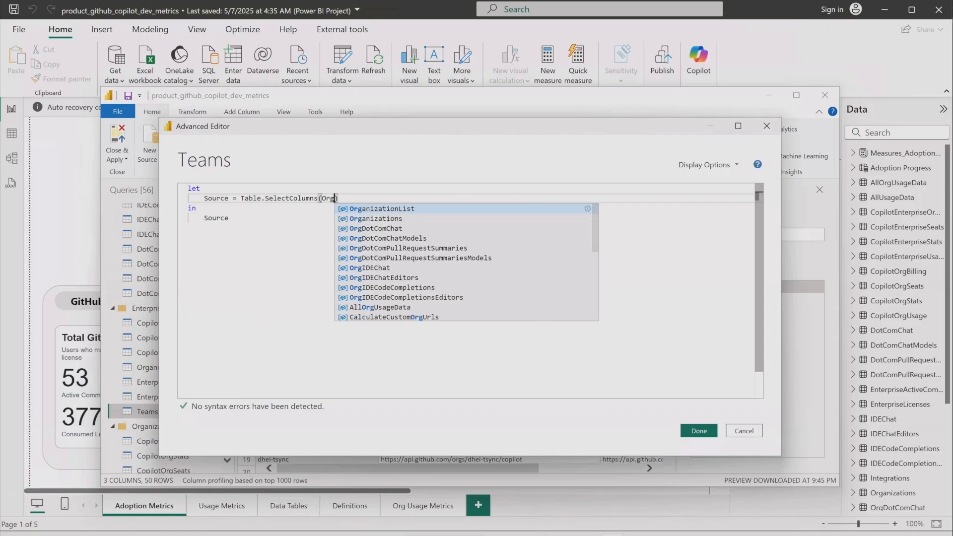
key(Down)
key(Tab)
text(,)
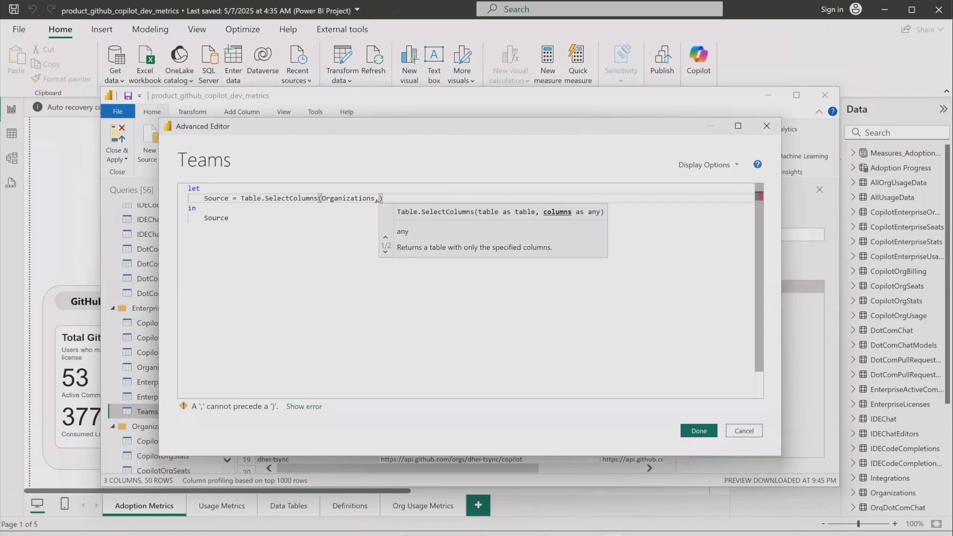
text({"organization)
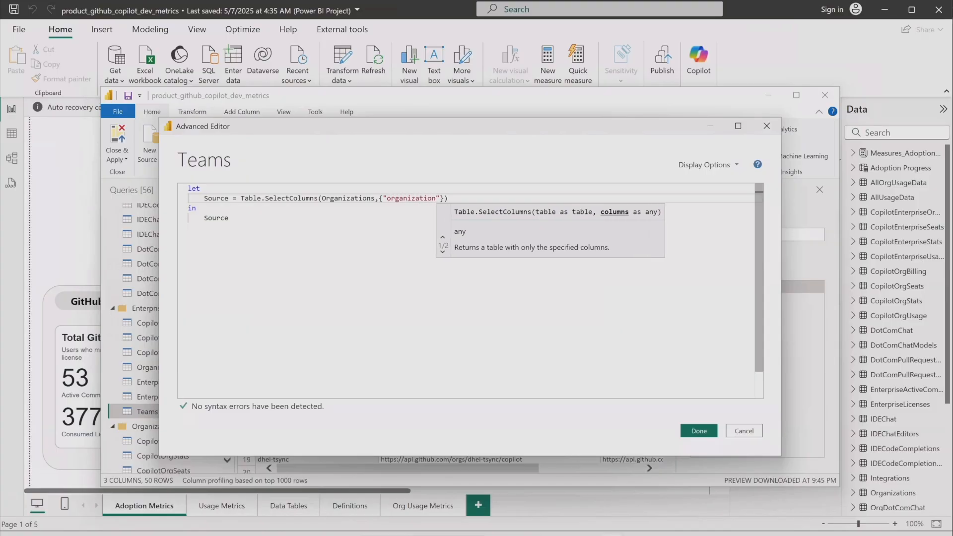
text(")
text(,"team)
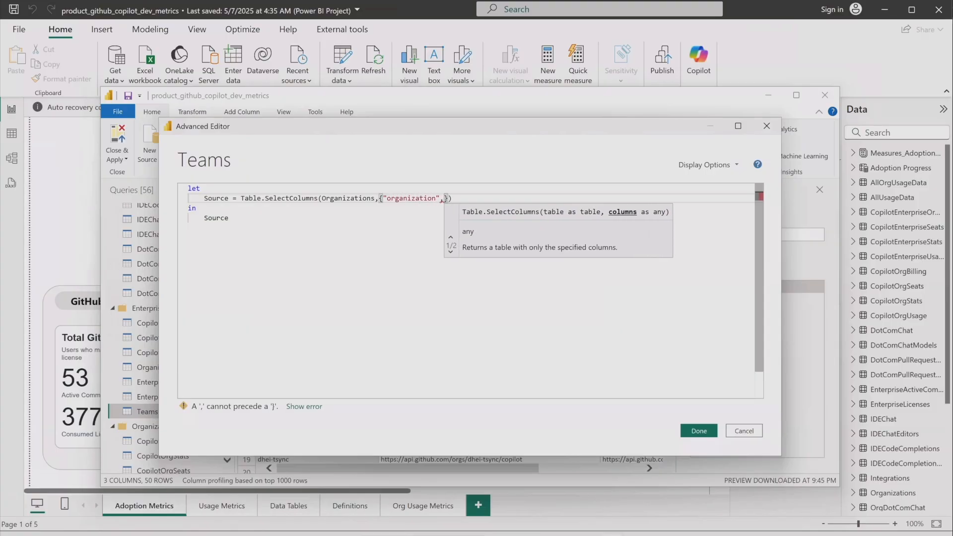
text(s_url)
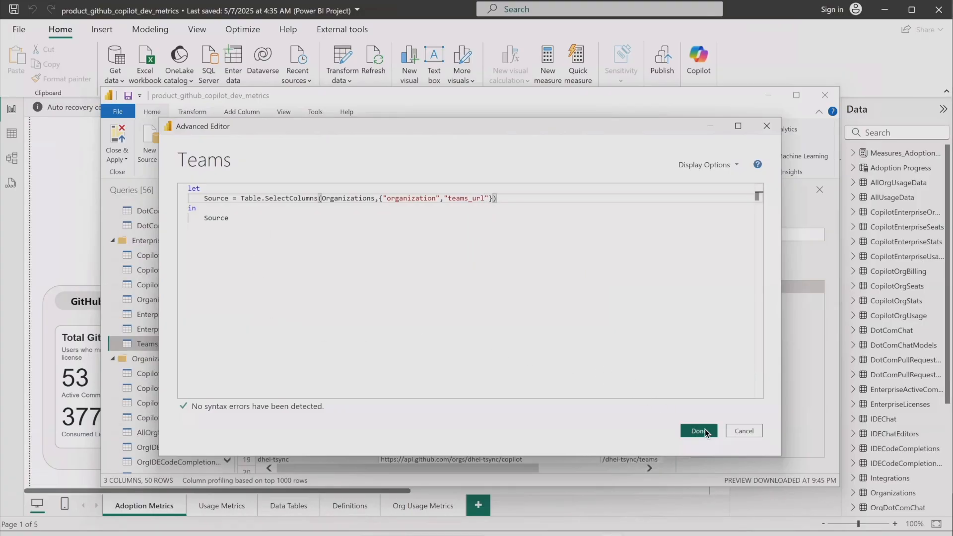
- Apply the Teams query's two-column code, review the Organizations teams_url values, and open OrganizationList
click(704, 430)
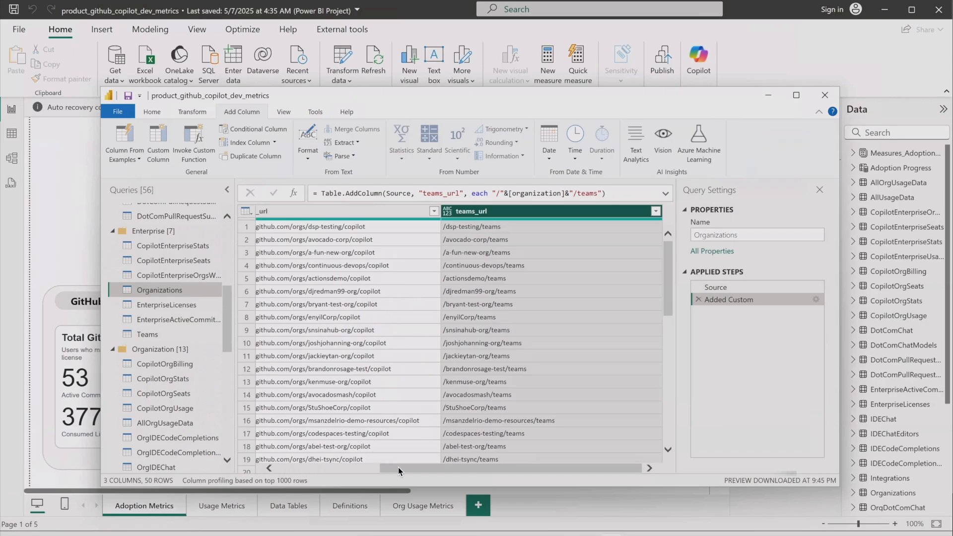
click(357, 468)
drag(357, 467, 273, 468)
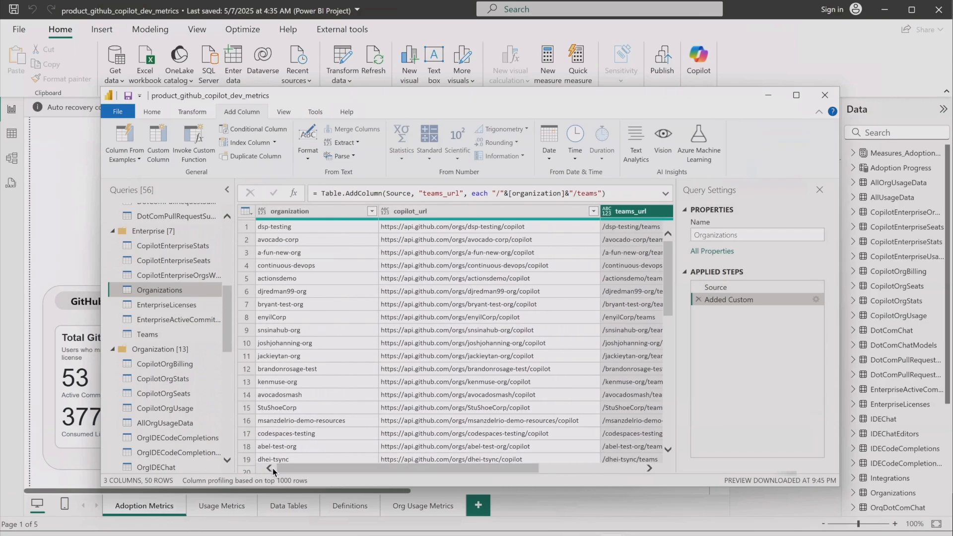
scroll(314, 382, down, 3)
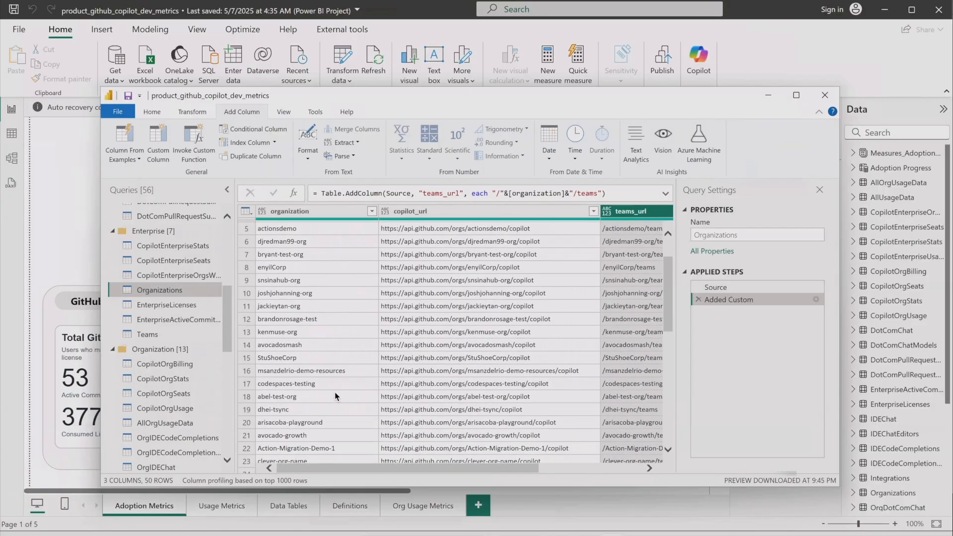
scroll(334, 394, down, 2)
scroll(335, 394, down, 4)
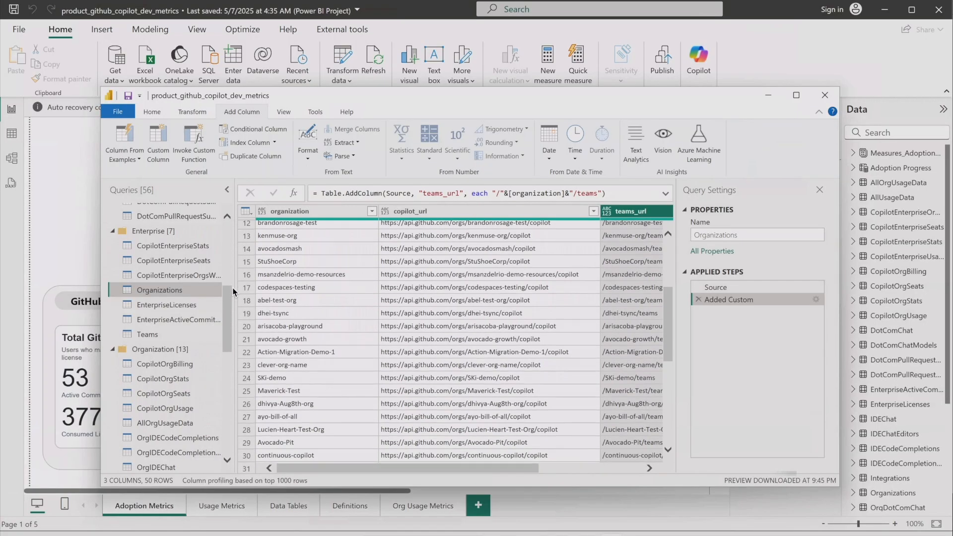
scroll(229, 239, up, 5)
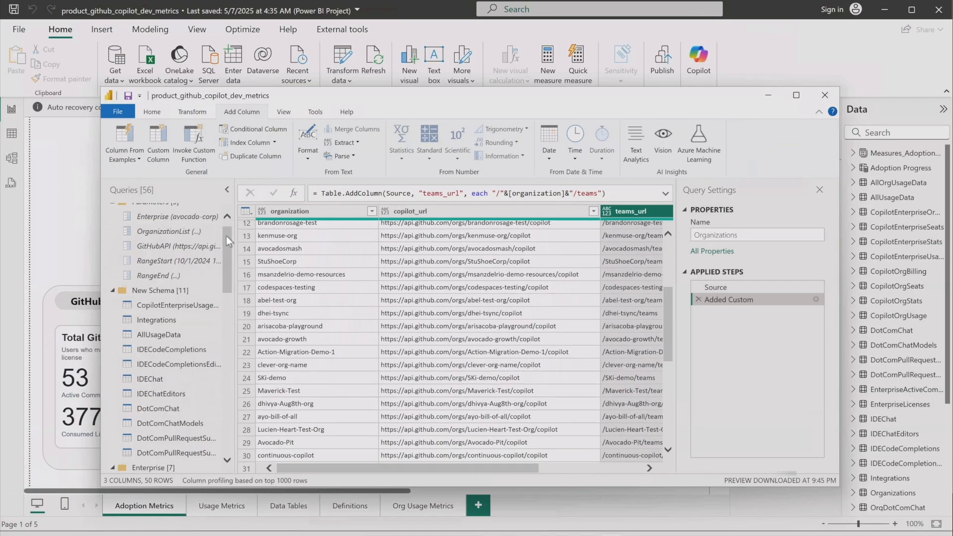
click(194, 230)
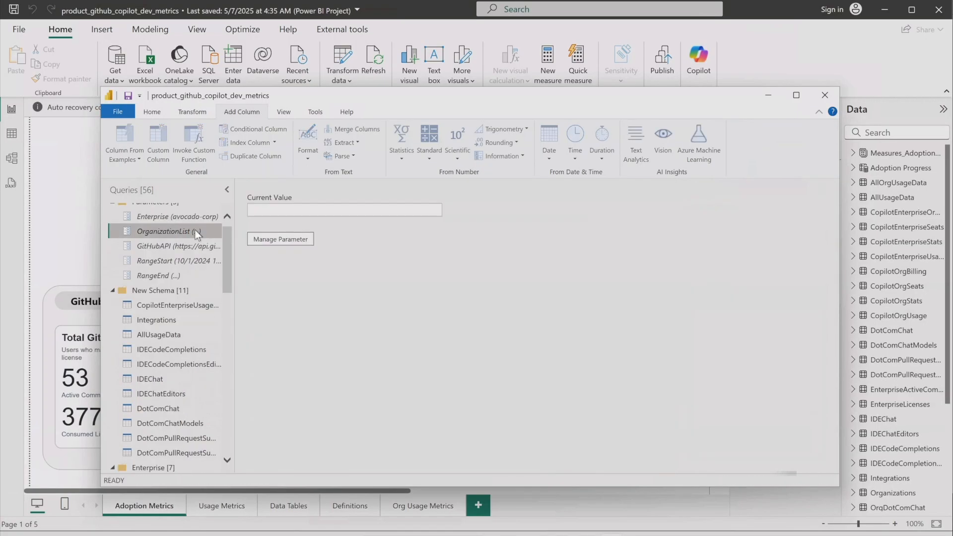
- Set OrganizationList's current value to dsp-testing,avocado-corp,ayo-bill-of-all and check the Teams preview
click(325, 211)
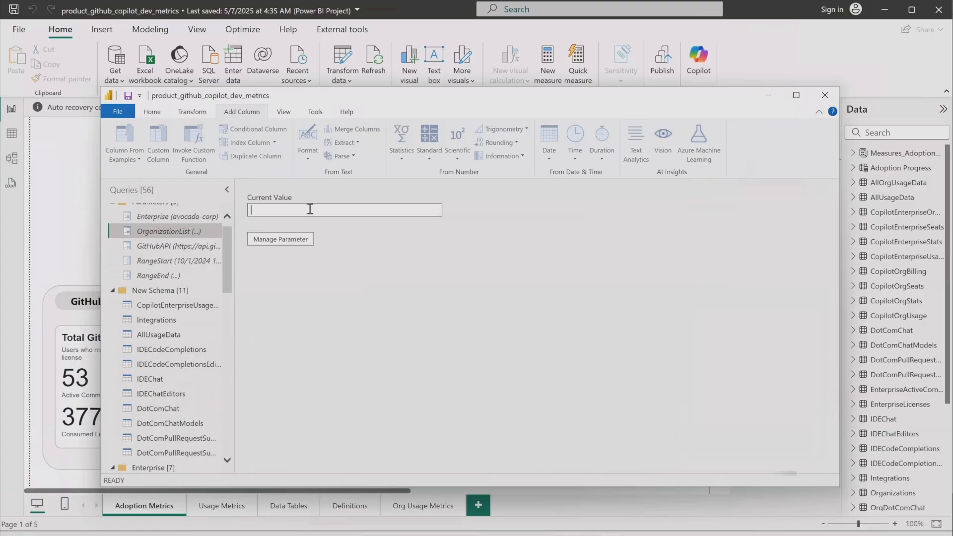
text(dsp-testing,avocado-corp,ayo-bill-of-all)
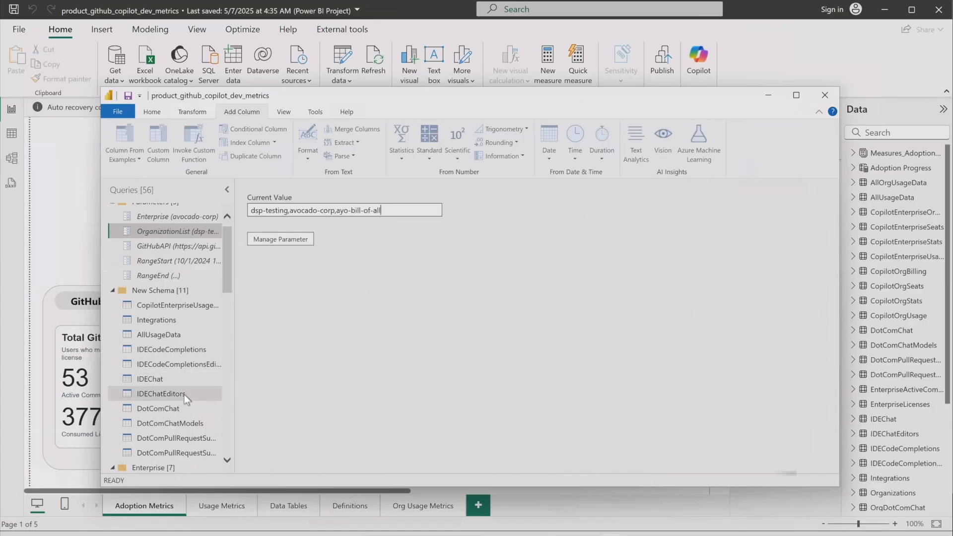
scroll(183, 393, down, 1)
scroll(185, 392, down, 10)
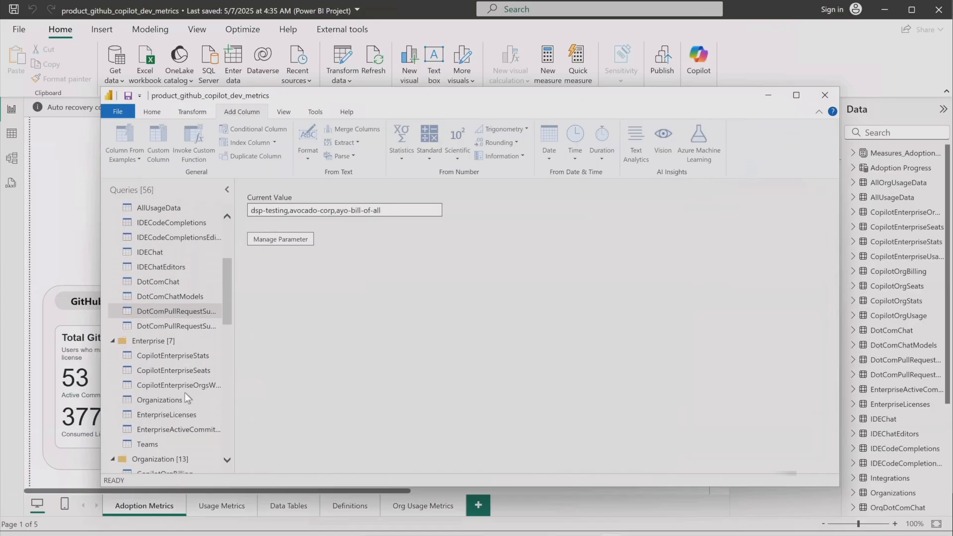
click(159, 399)
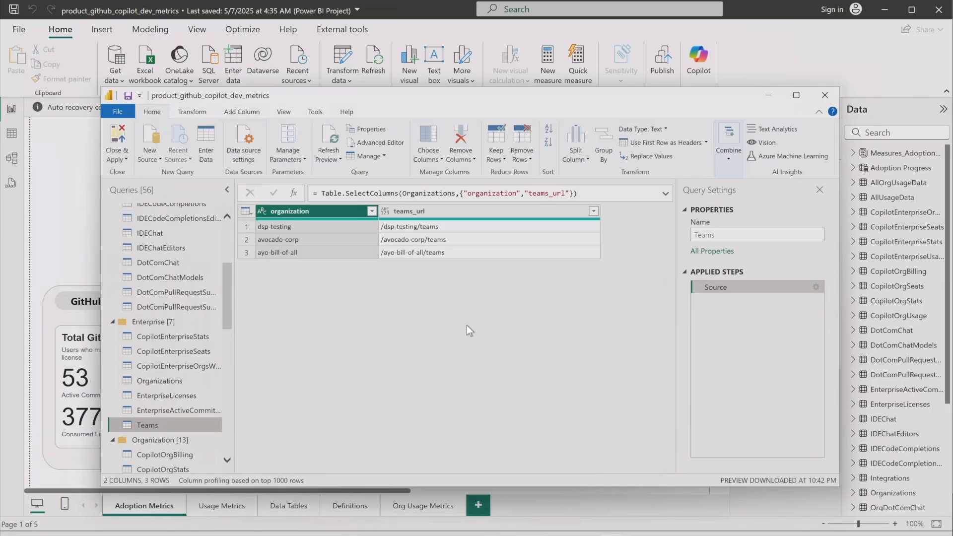
- Invoke the GetTeams custom function with TeamsUrl set to teams_url, in a new column named teams
click(236, 111)
click(192, 146)
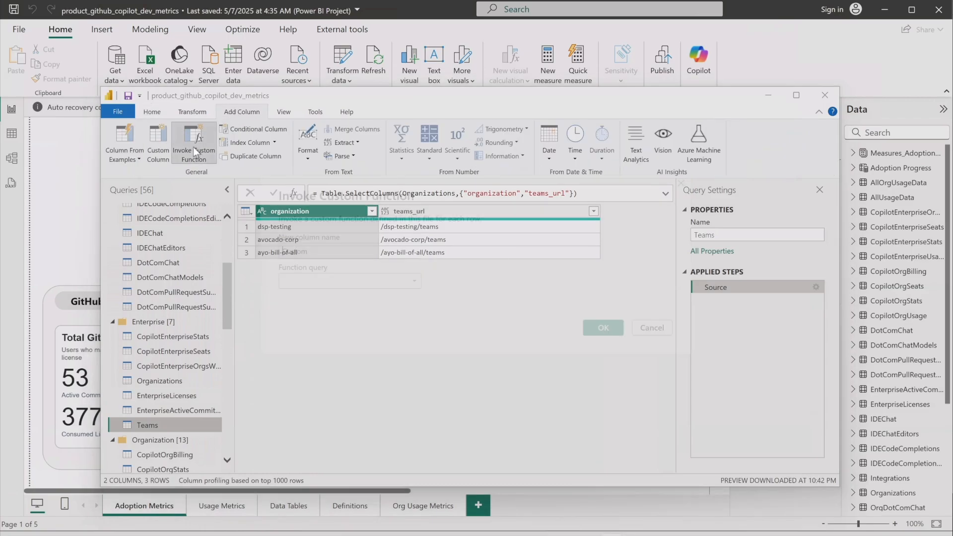
double_click(294, 250)
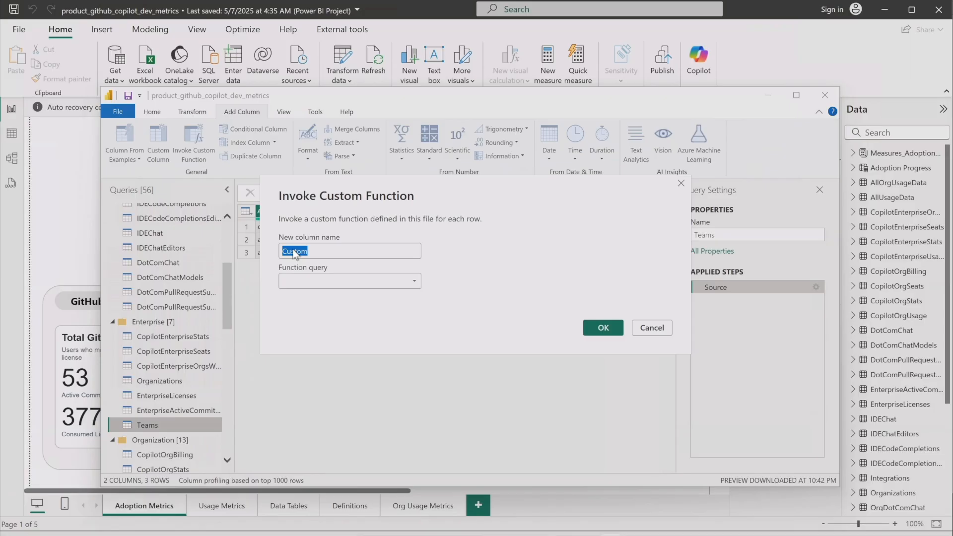
text(te)
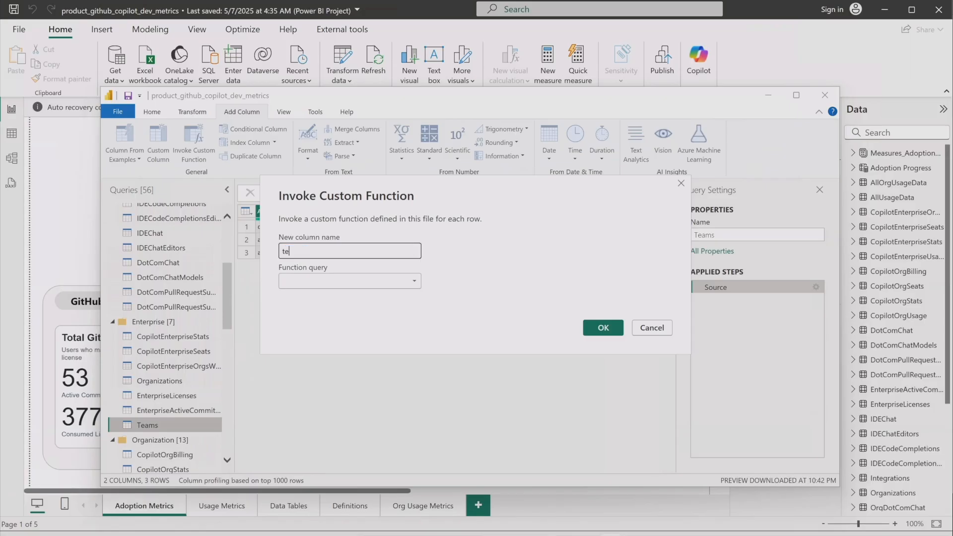
text(ams)
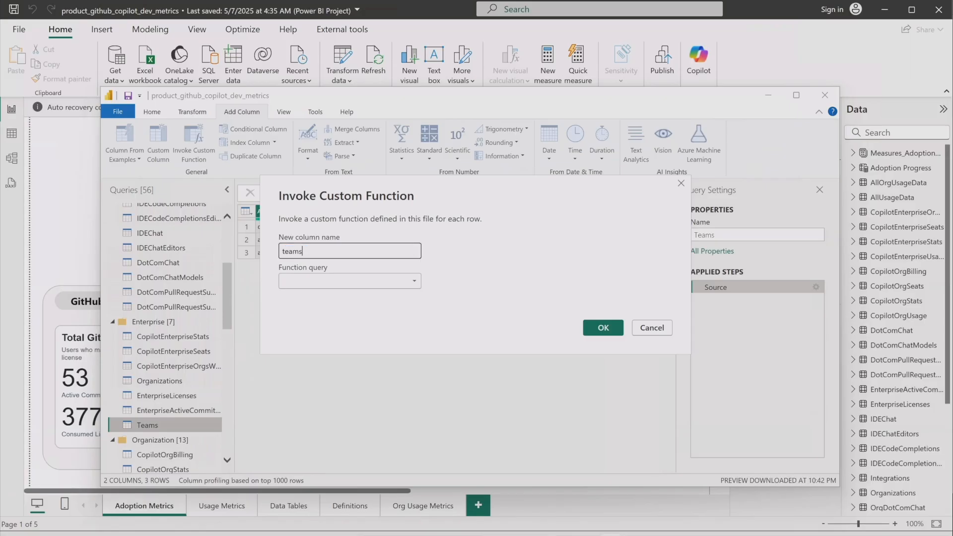
click(312, 280)
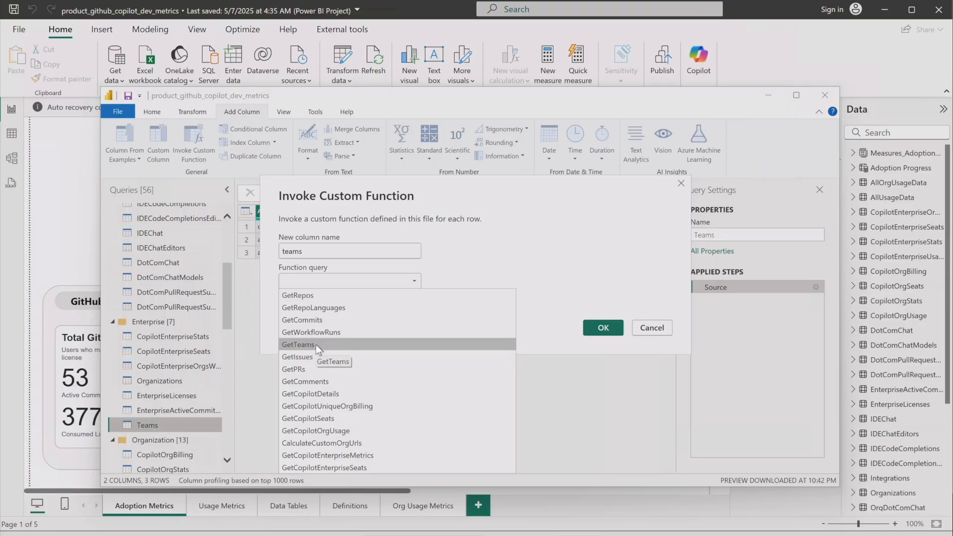
click(315, 345)
click(329, 310)
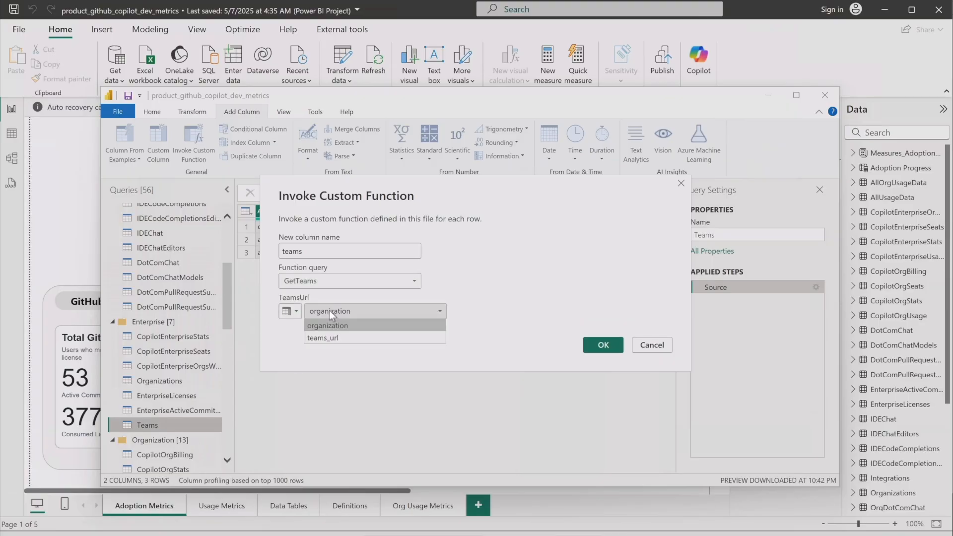
click(326, 338)
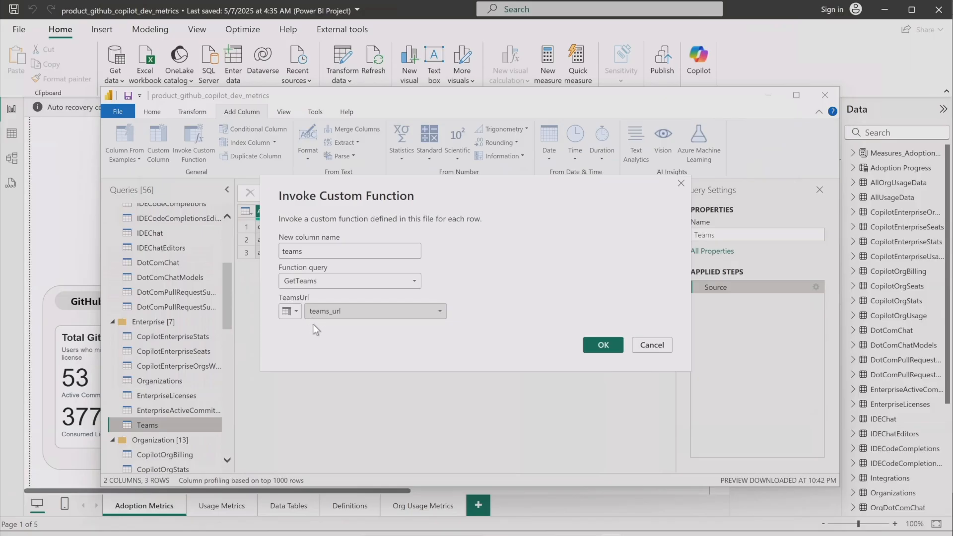
click(612, 346)
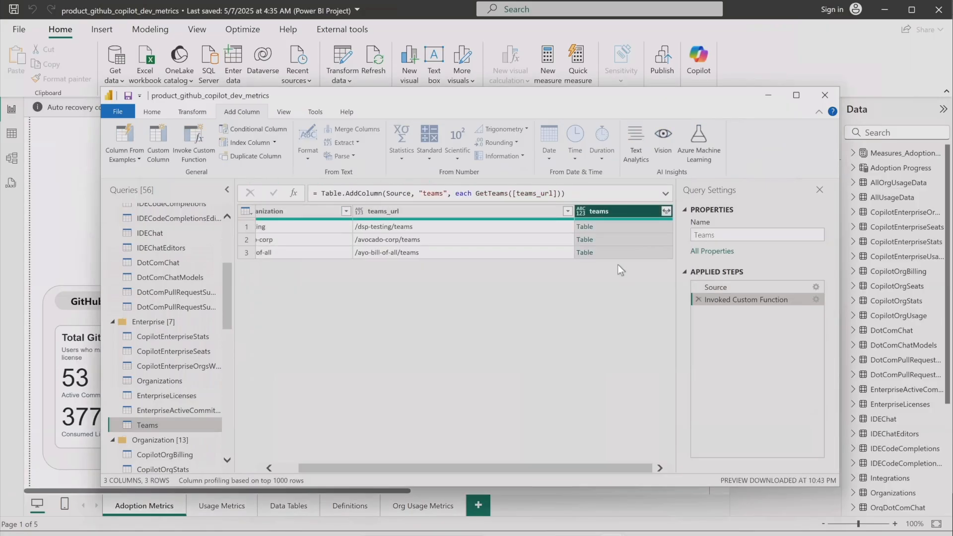
- Scroll the Teams preview to the teams column and show its expand options
click(665, 210)
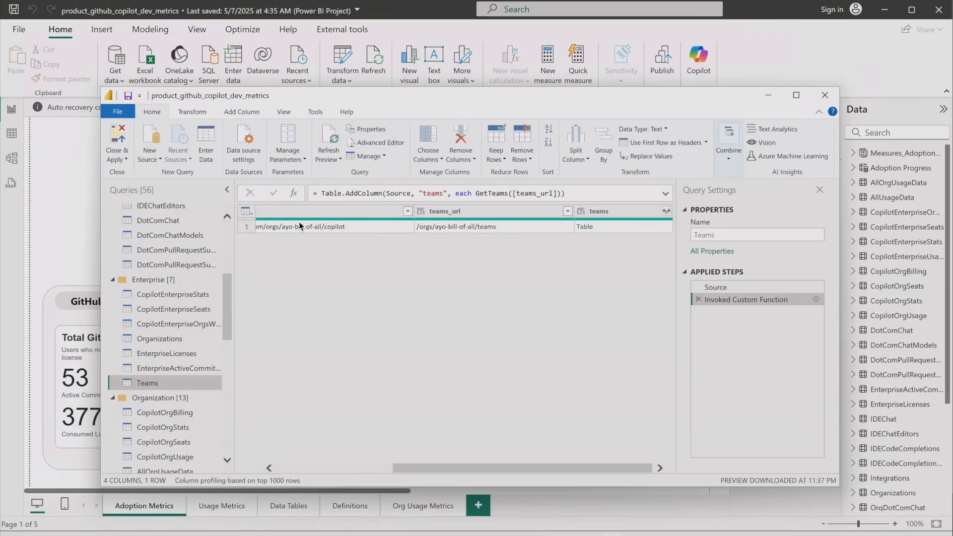
click(382, 468)
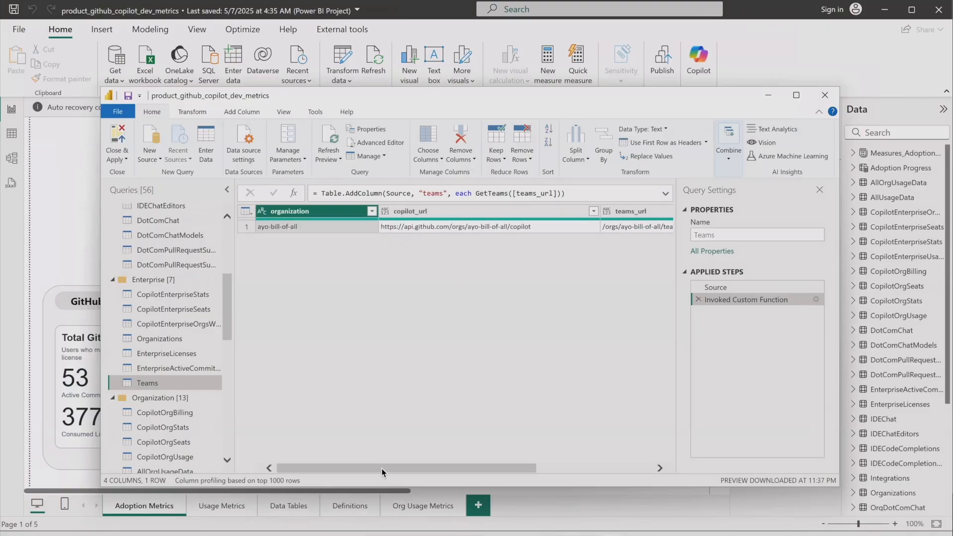
click(563, 469)
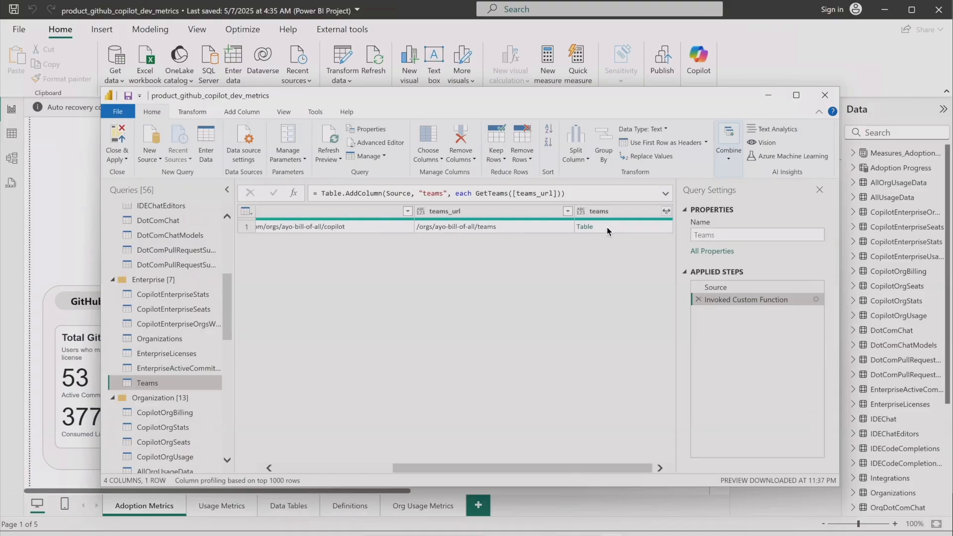
click(665, 211)
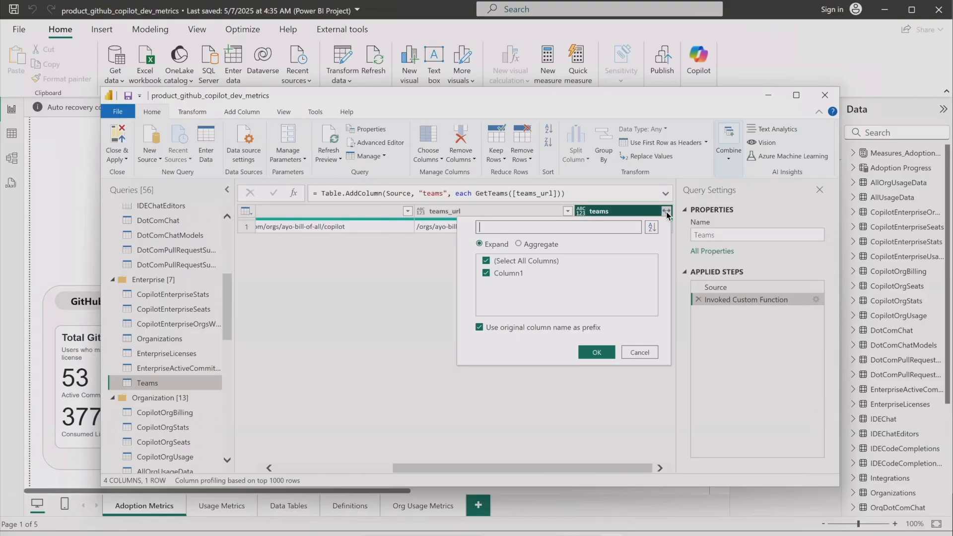
- Expand the teams column into its Column1 values
click(665, 212)
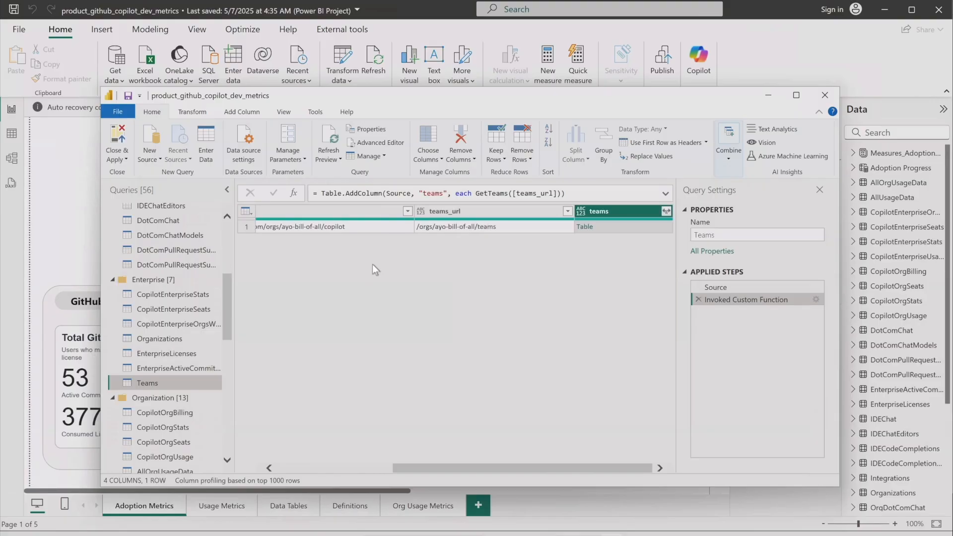
click(665, 211)
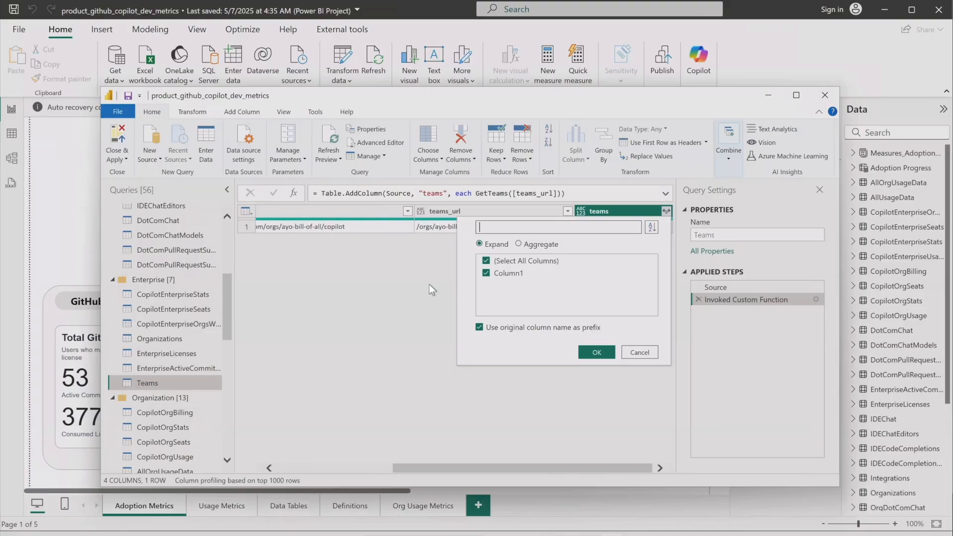
click(596, 353)
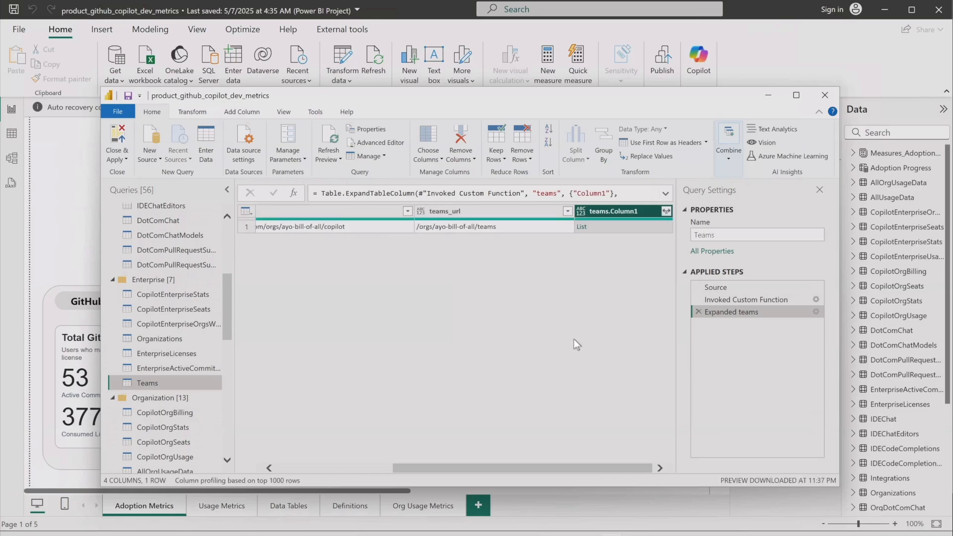
- Rename teams.Column1 to teams and expand that list to new rows, one per team
right_click(632, 217)
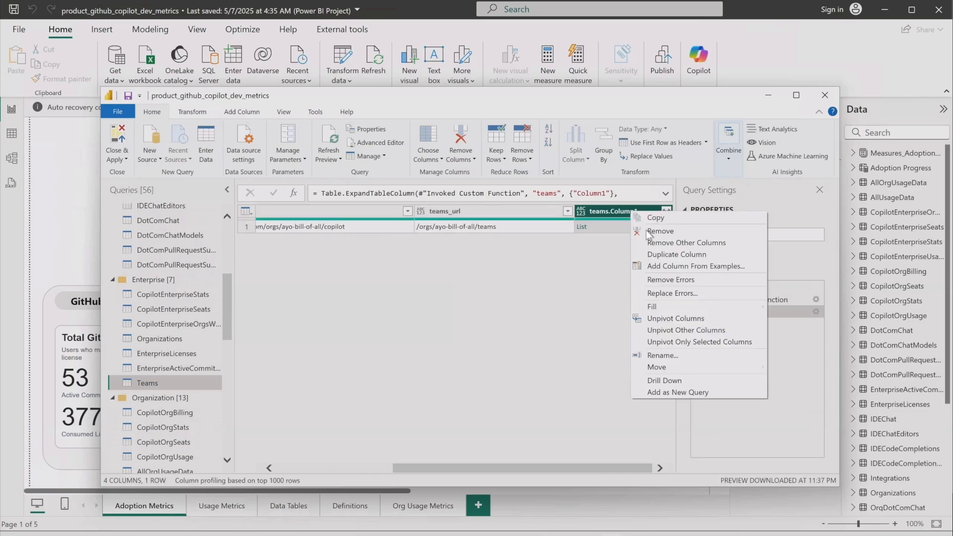
click(669, 354)
double_click(622, 211)
key(BackSpace)
key(BackSpace)
key(Return)
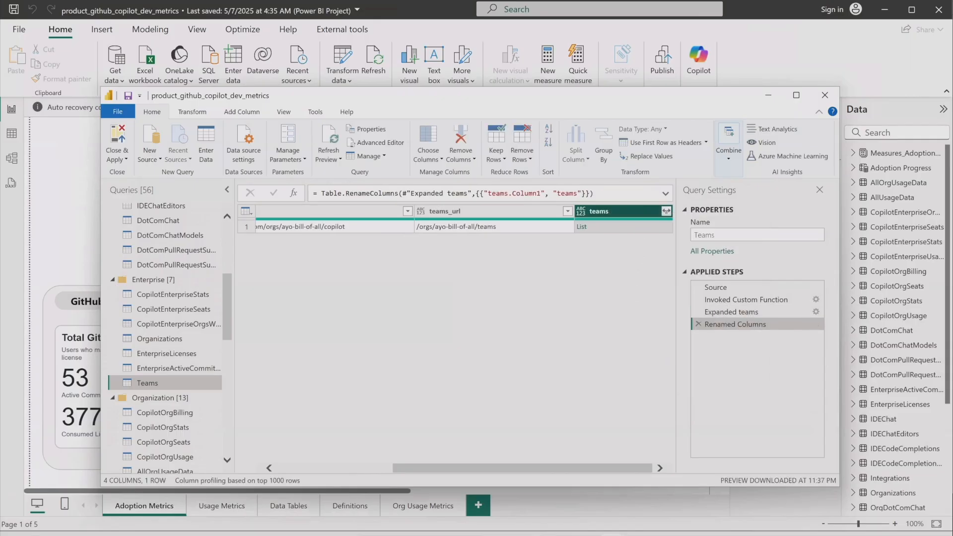
click(667, 213)
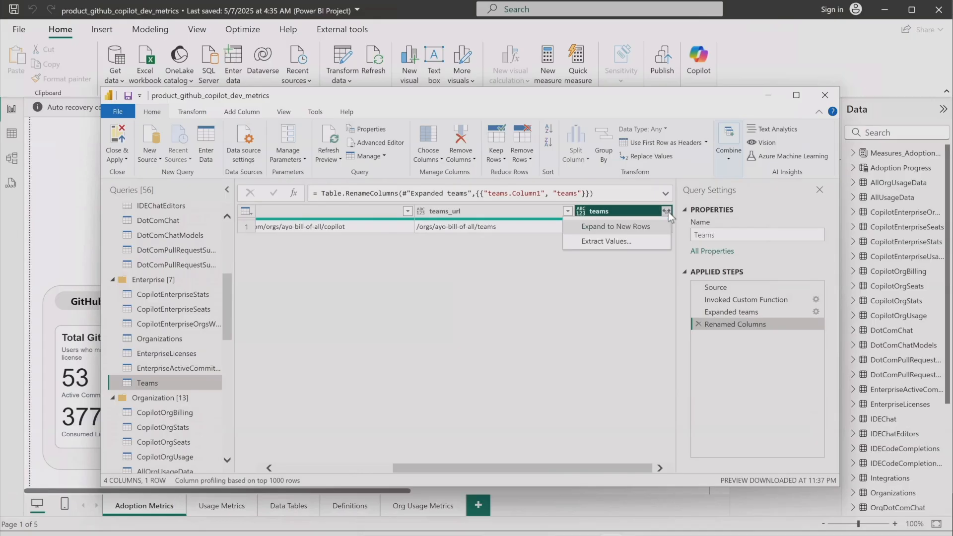
click(635, 231)
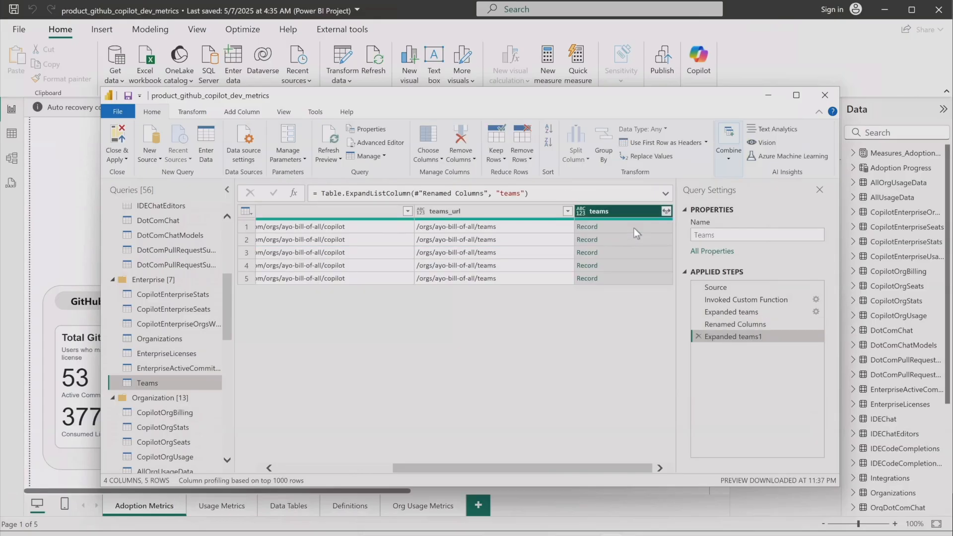
- Open the team record fields to expand and tick name, url, slug and privacy
click(666, 211)
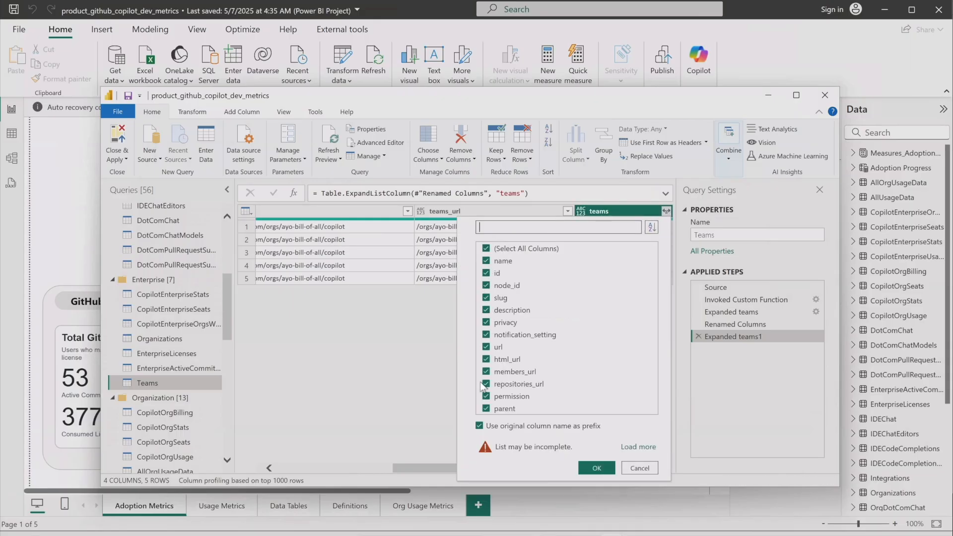
click(486, 248)
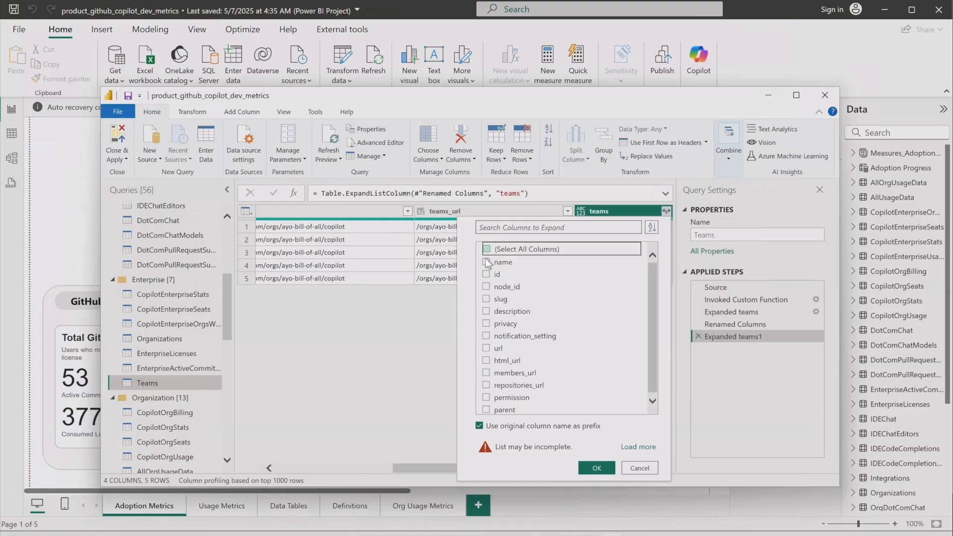
click(486, 261)
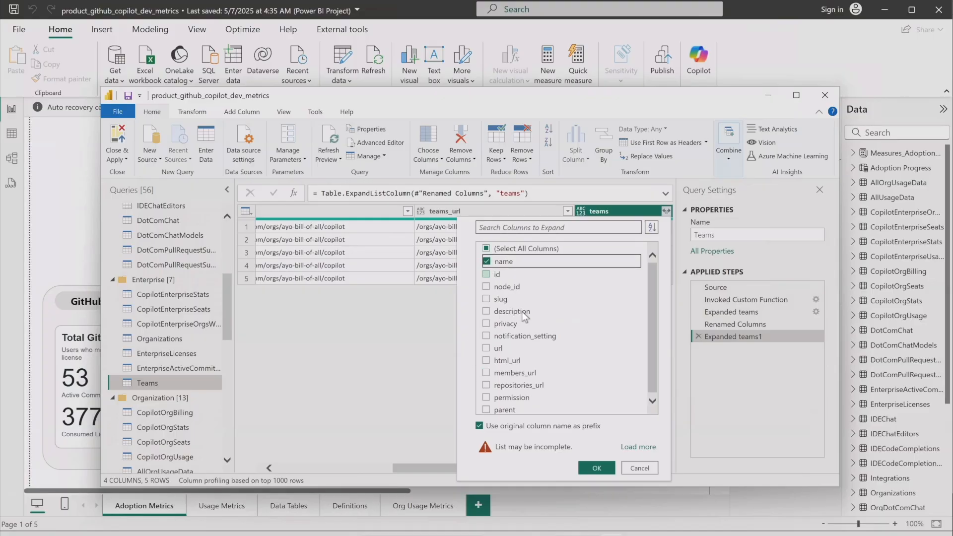
click(487, 349)
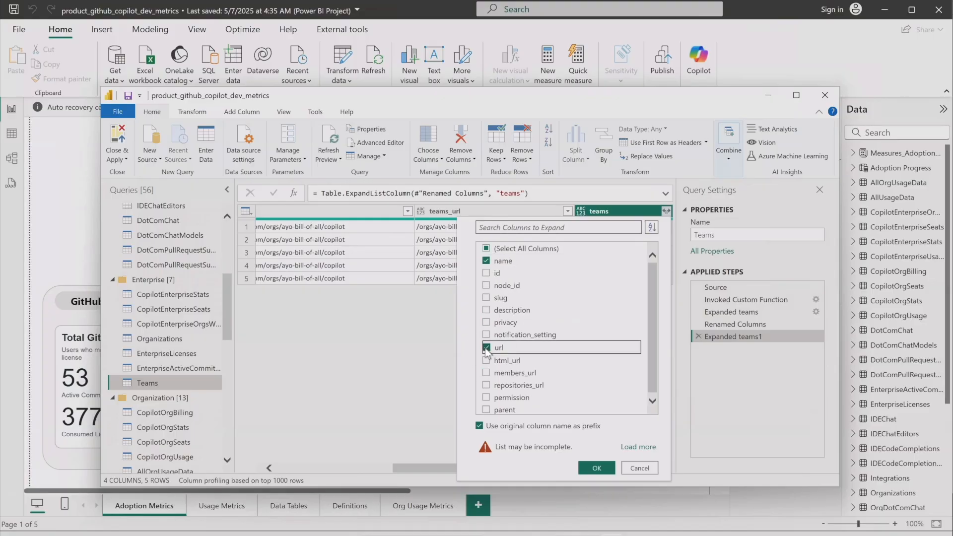
click(487, 298)
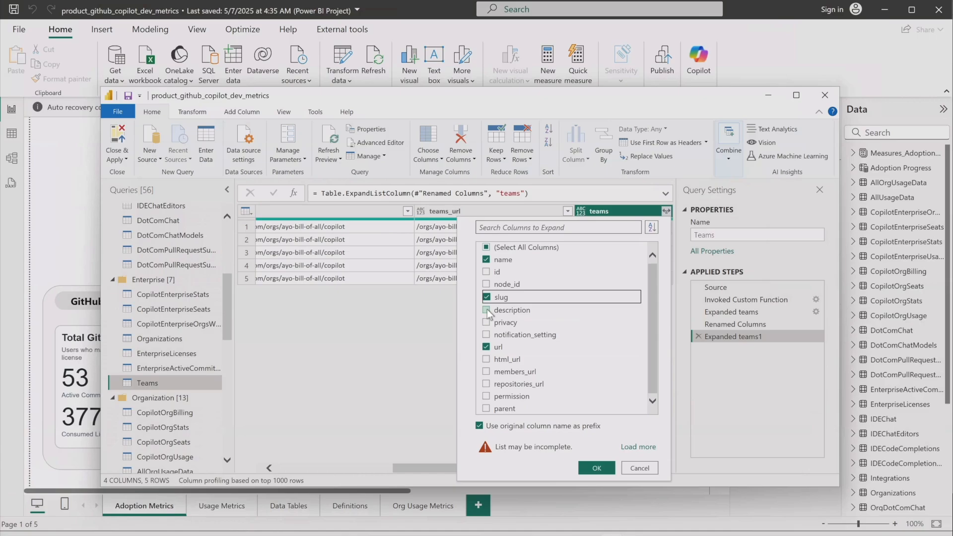
click(486, 322)
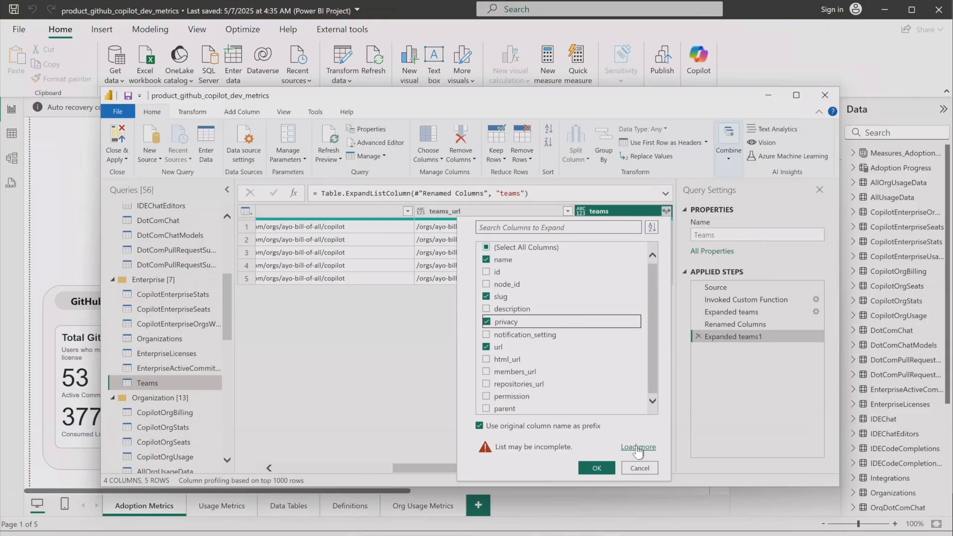
- Load the full field list, keep only name, slug and url, and expand them
click(639, 448)
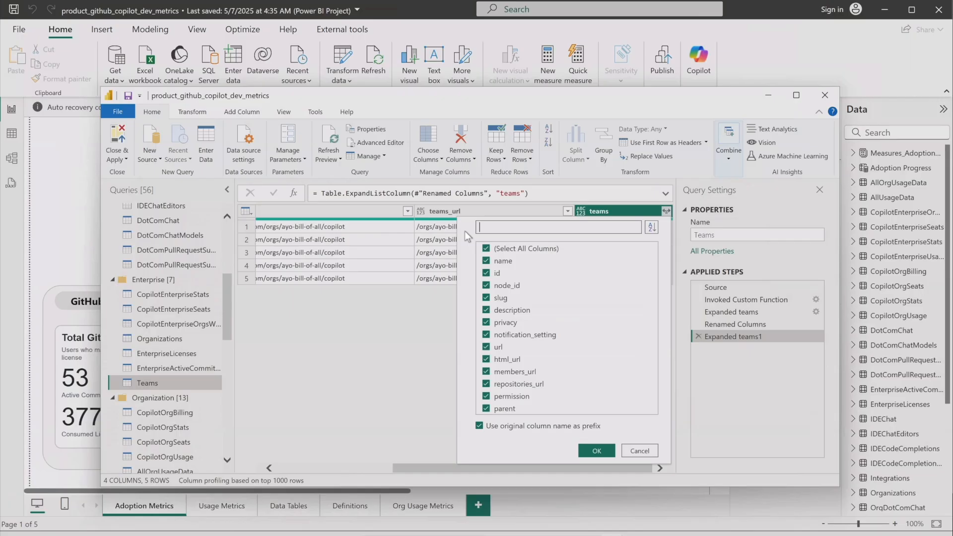
click(486, 249)
click(487, 262)
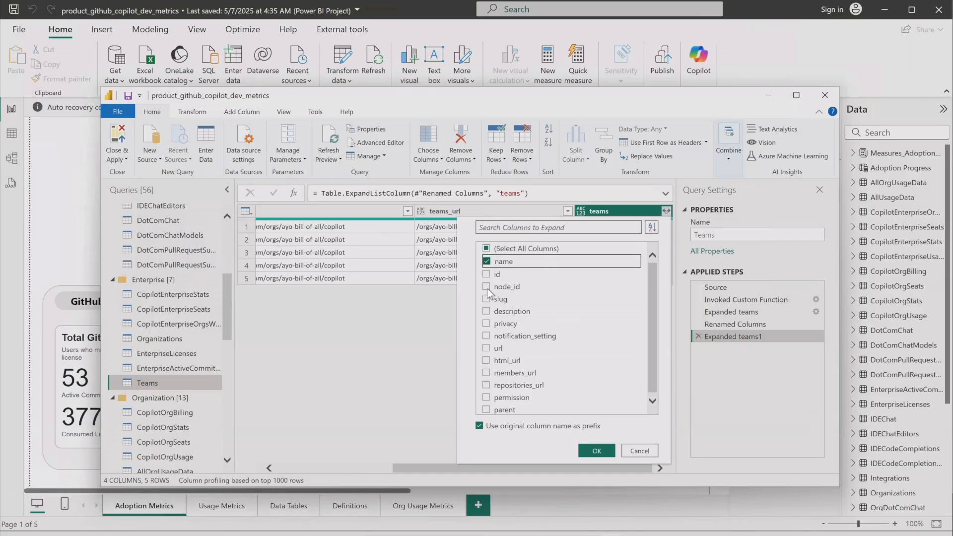
click(485, 299)
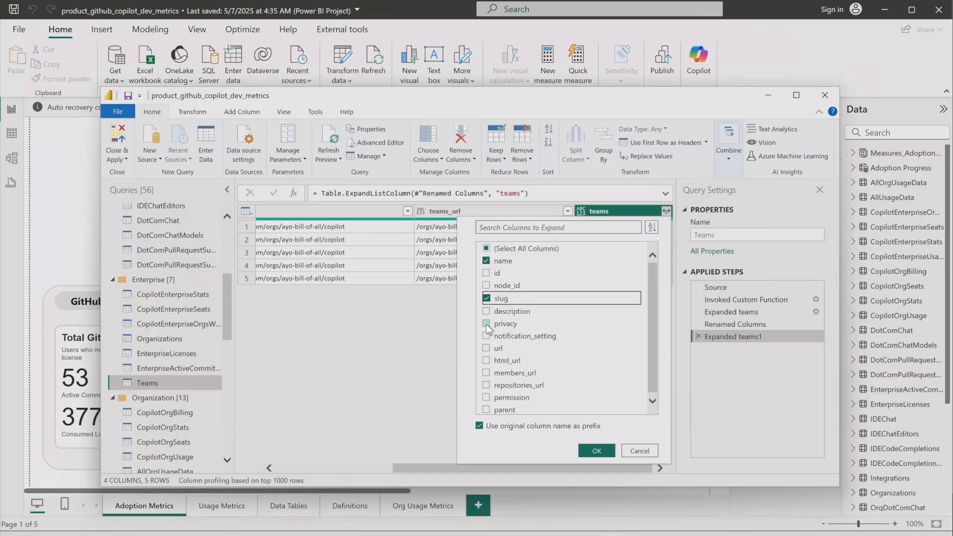
click(486, 347)
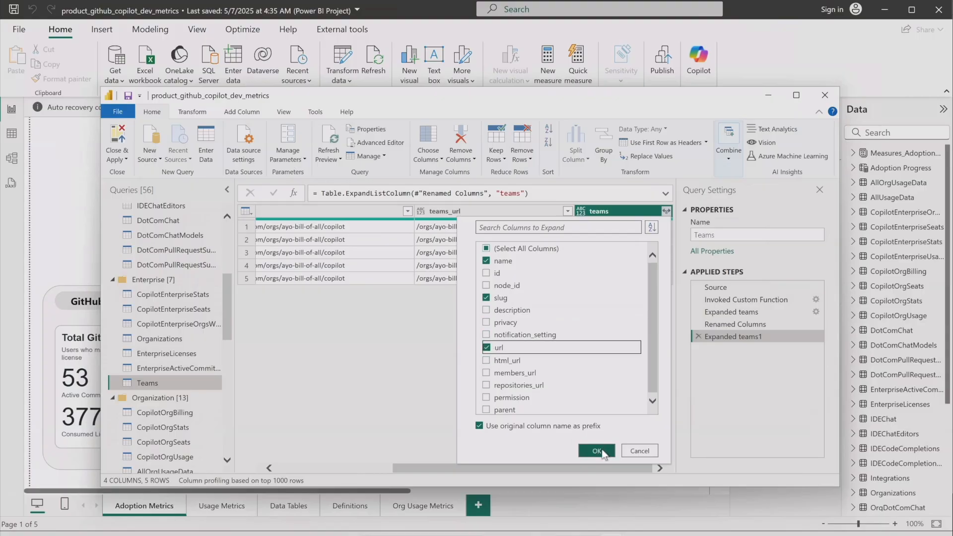
click(601, 453)
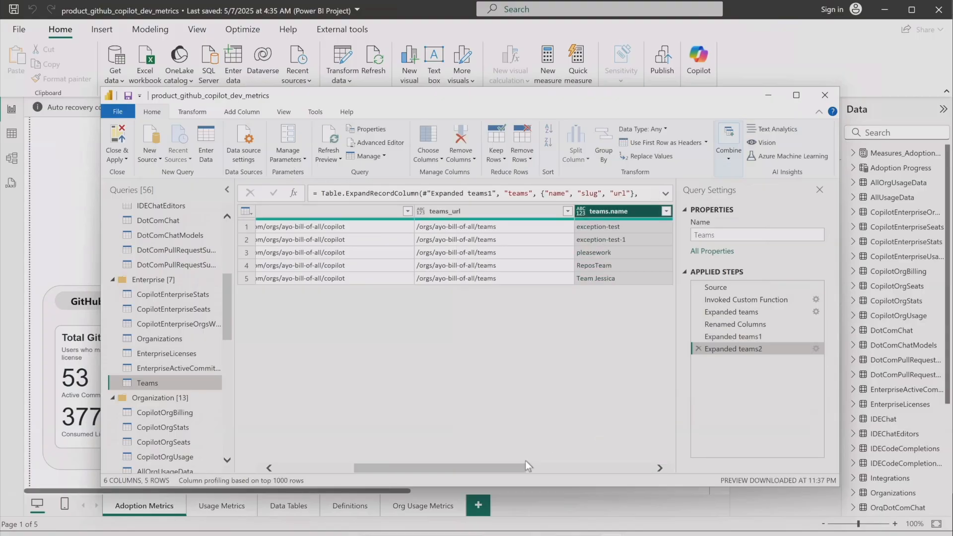
drag(517, 472, 598, 470)
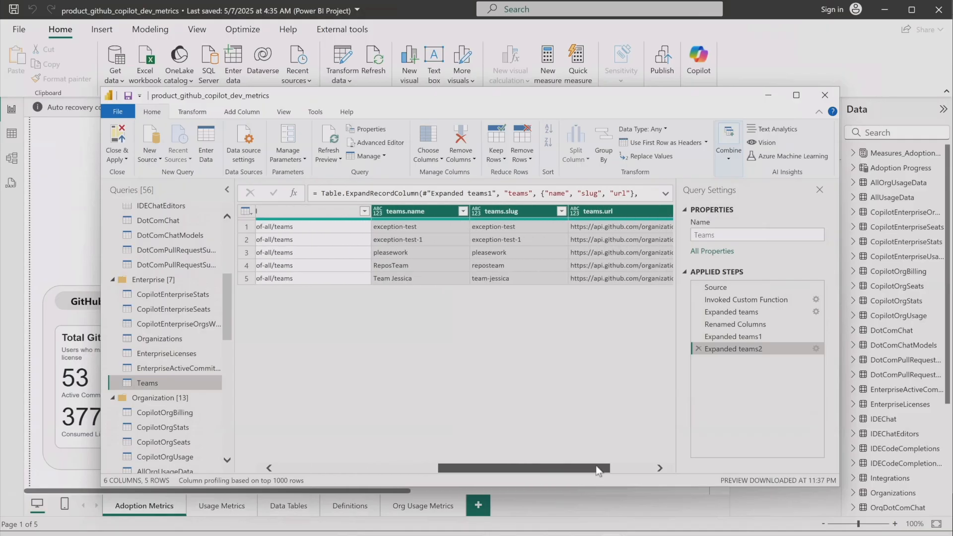
- Open the 'Get Copilot metrics for a team' reference and select its /copilot/metrics path
drag(598, 470, 550, 470)
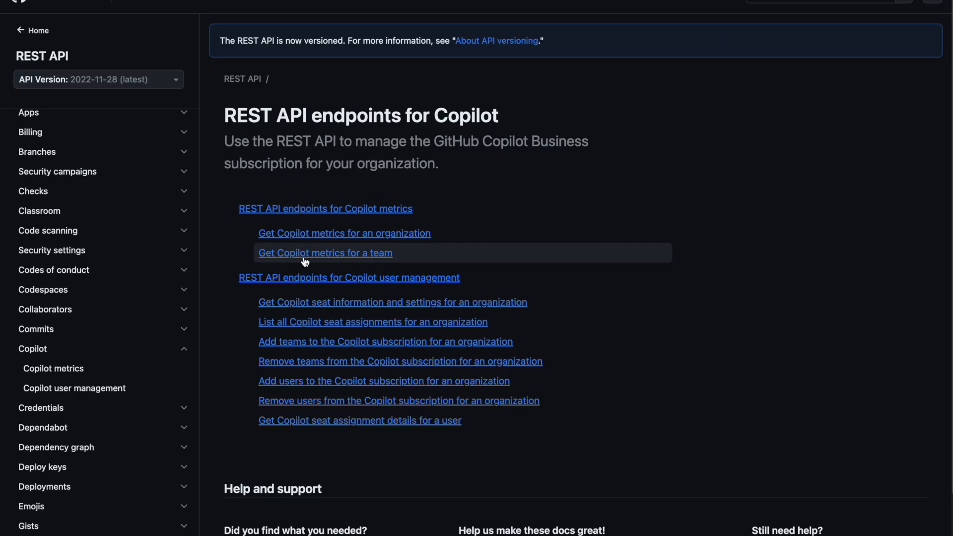
click(360, 258)
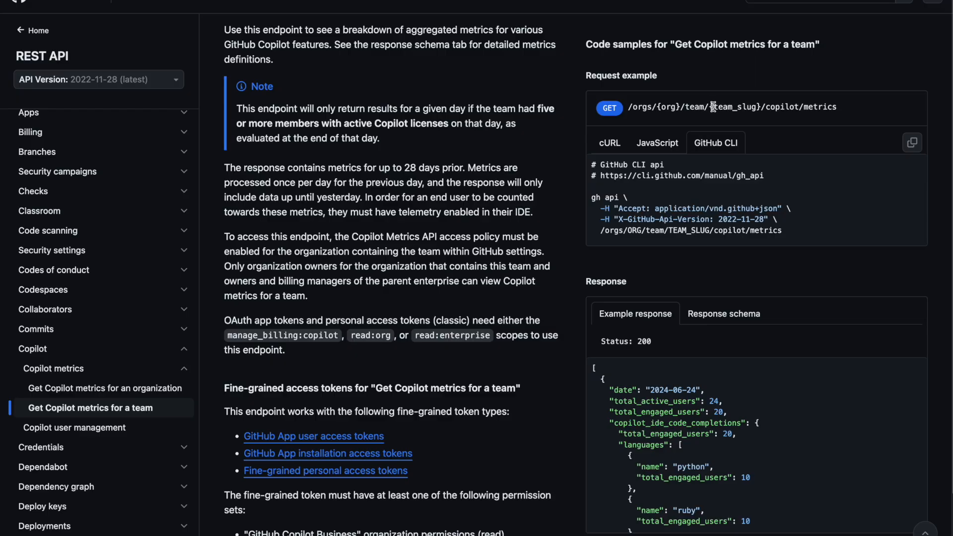
drag(760, 107, 839, 106)
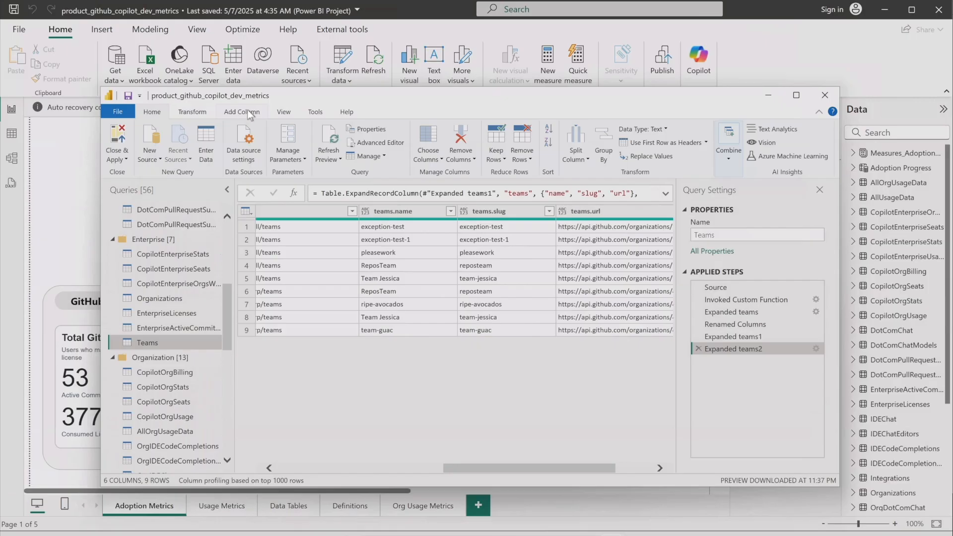
- Create a reference of the Teams query and rename it from Teams (2) to TeamsCopilotUsage
right_click(183, 344)
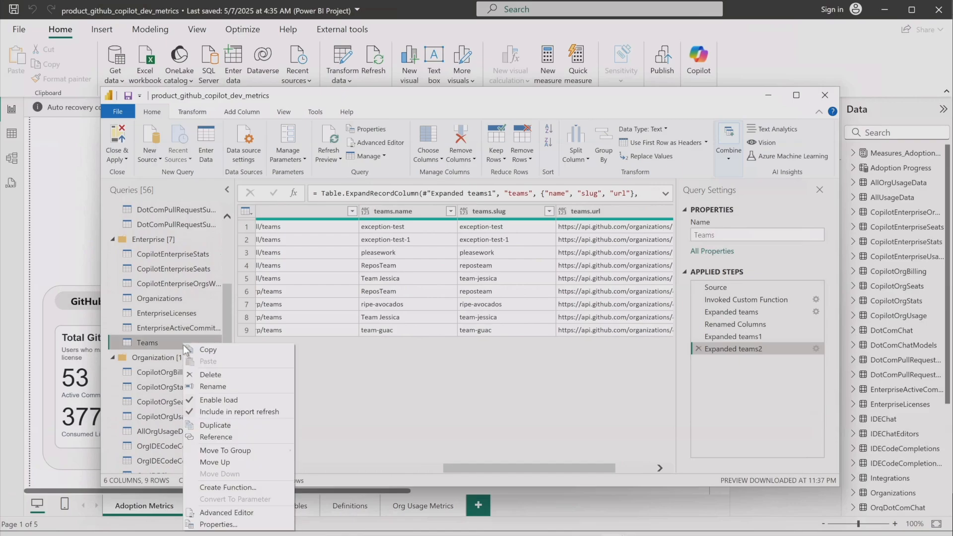
click(232, 436)
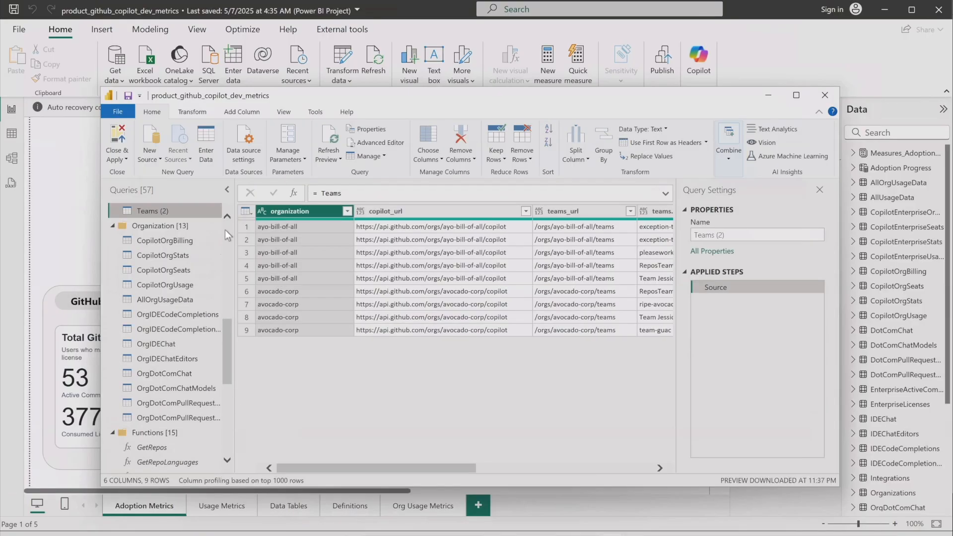
right_click(154, 210)
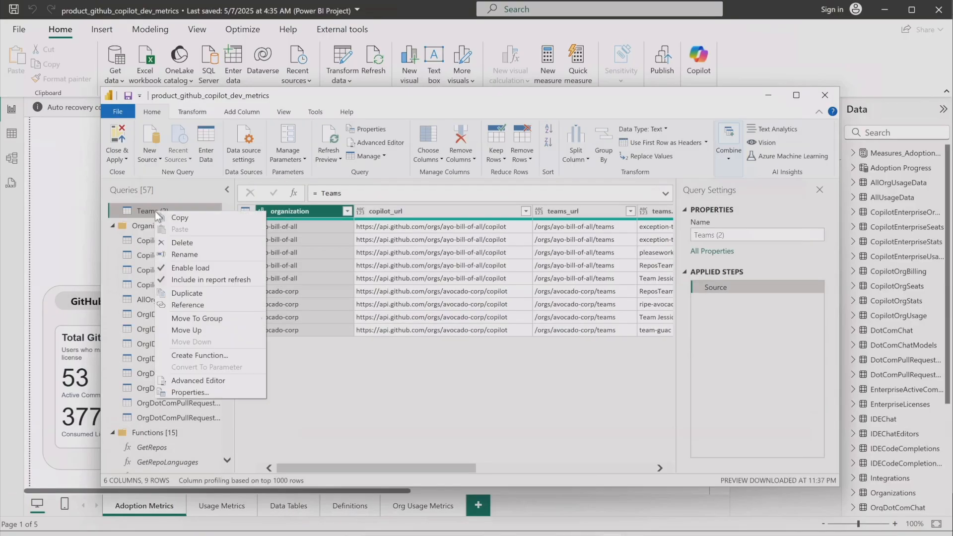
click(218, 255)
key(Home)
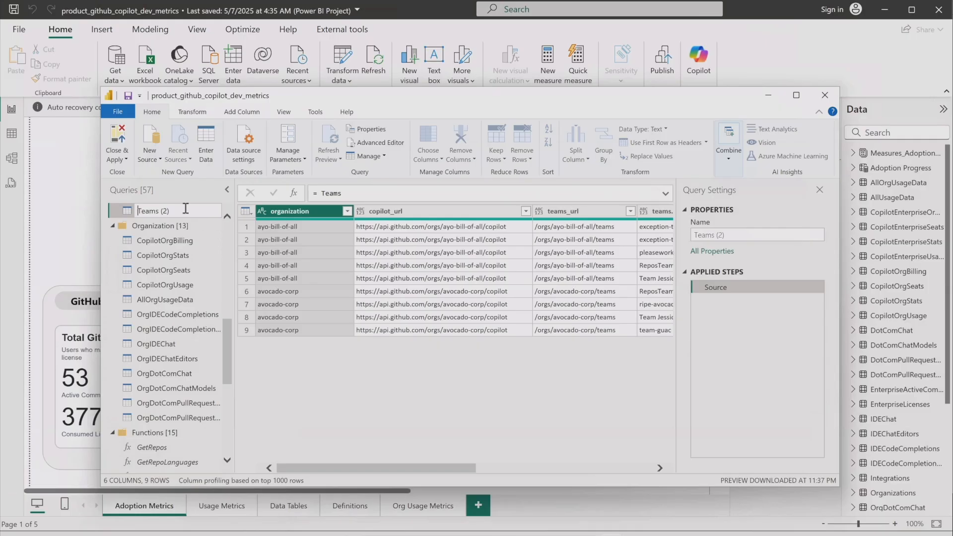
key(BackSpace)
key(BackSpace)
key(BackSpace)
key(BackSpace)
text(CopilotUsage)
key(Return)
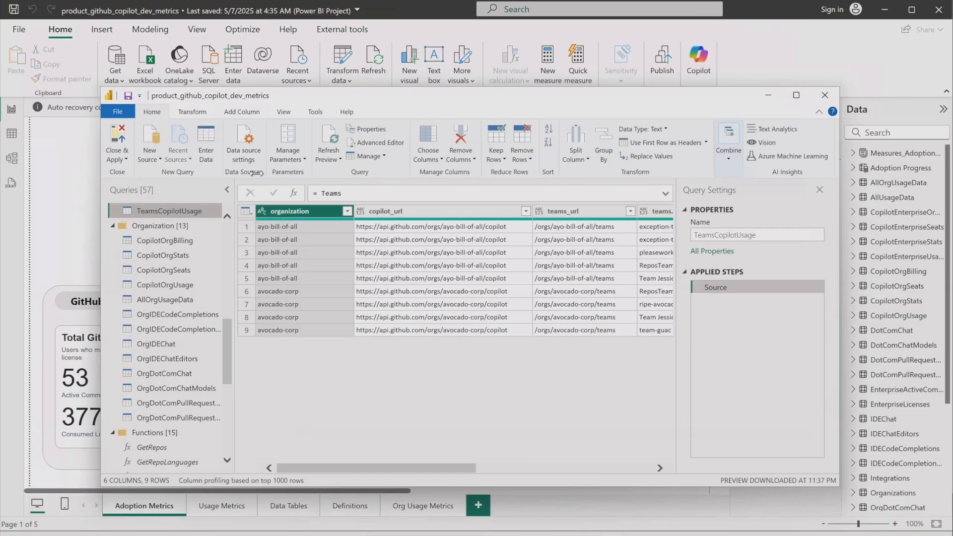
- Set Source to Table.SelectColumns(Teams,{"organization","teams.slug"}) in Advanced Editor and apply it
click(376, 142)
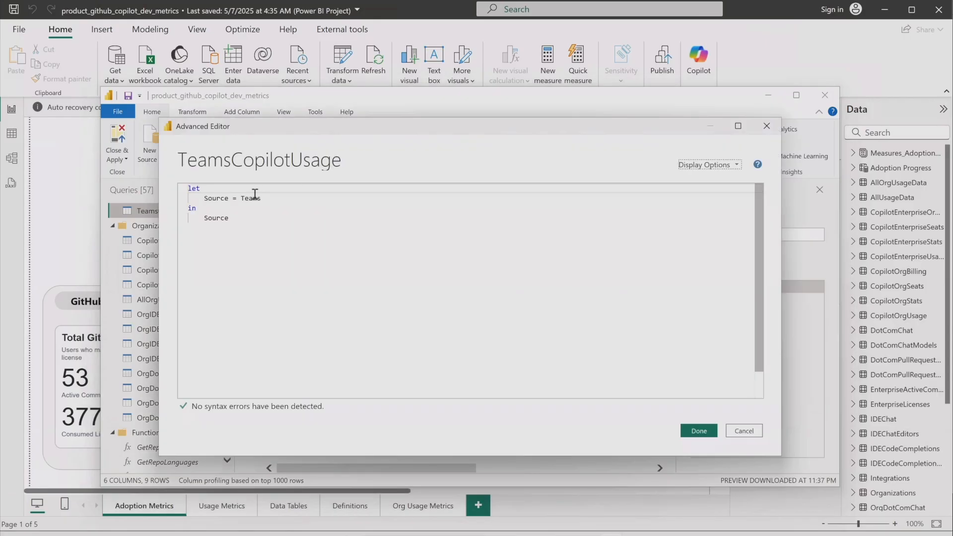
double_click(251, 198)
text(Ta)
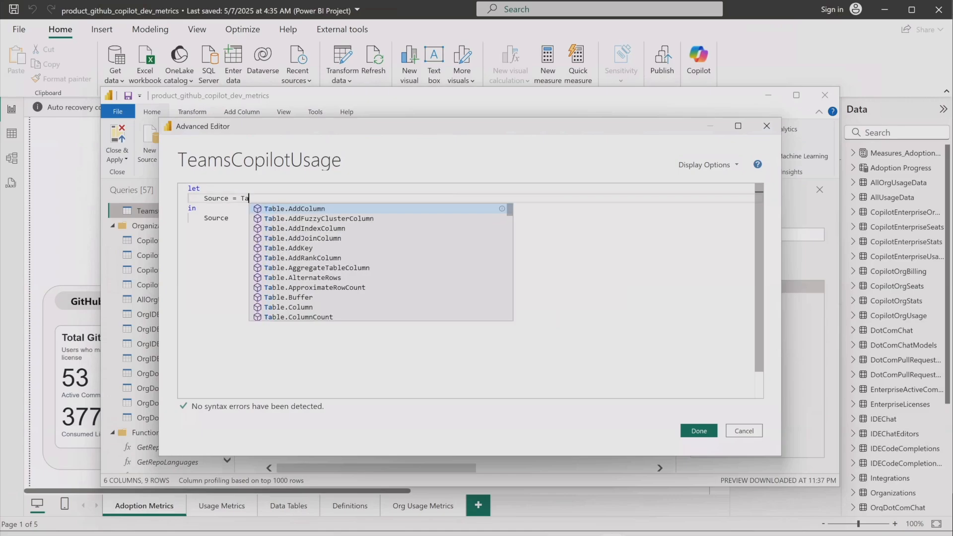
text(ble.Sel)
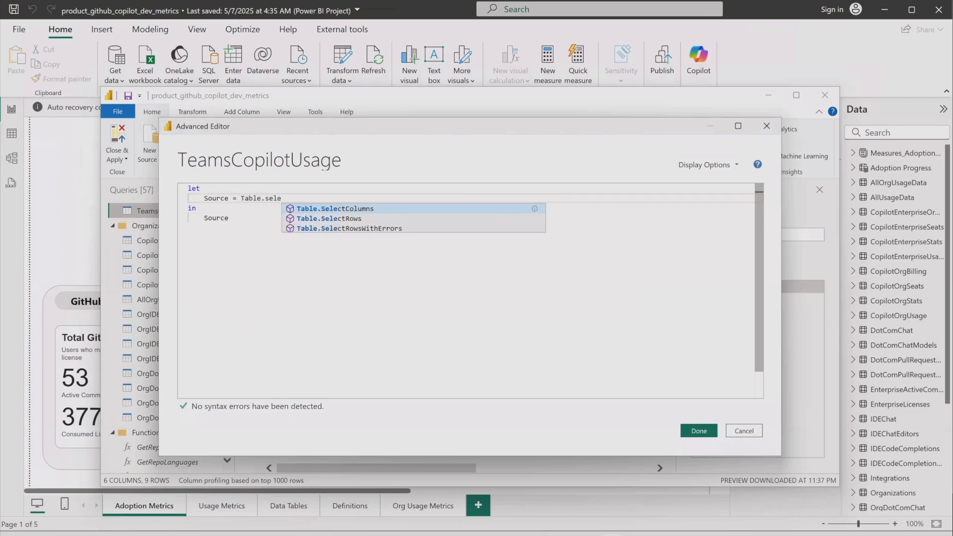
key(Tab)
text(()
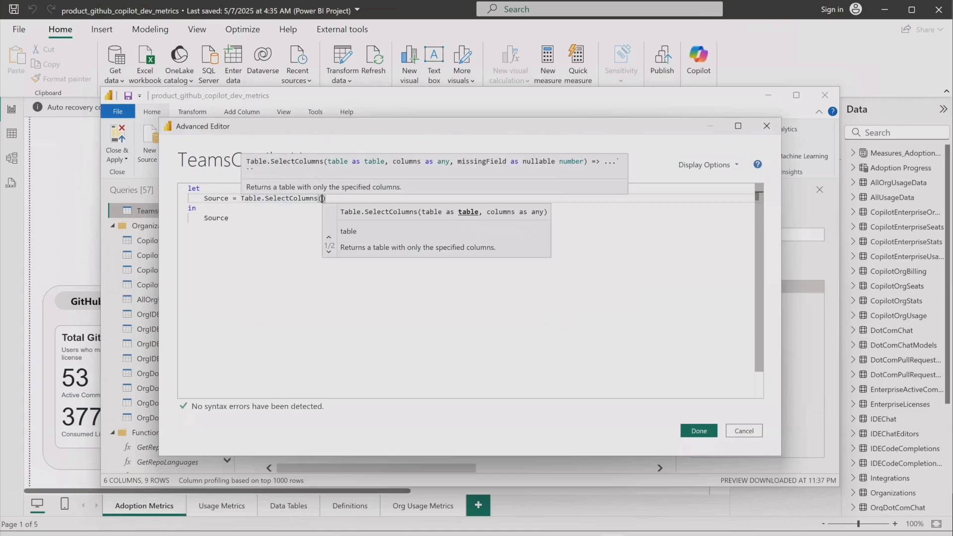
text(Teams)
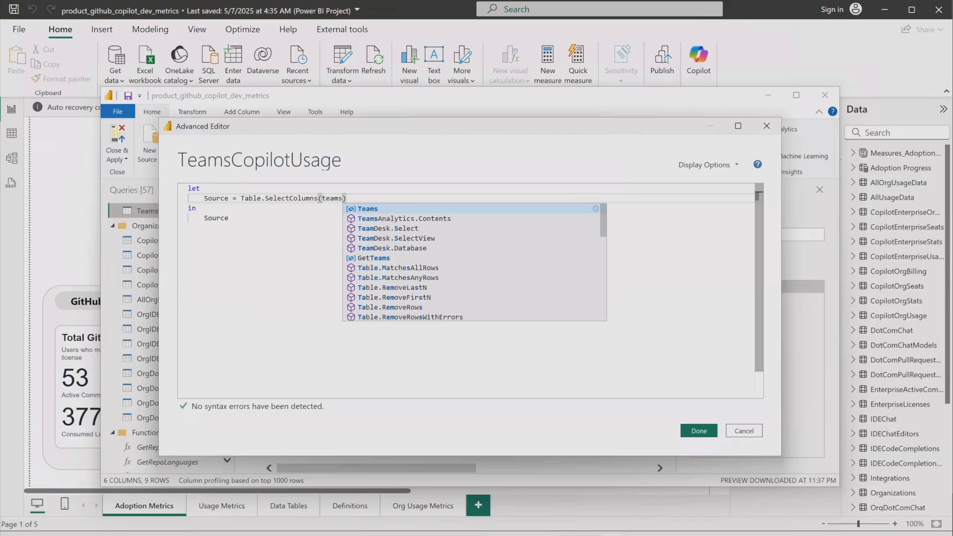
key(Escape)
text(,{)
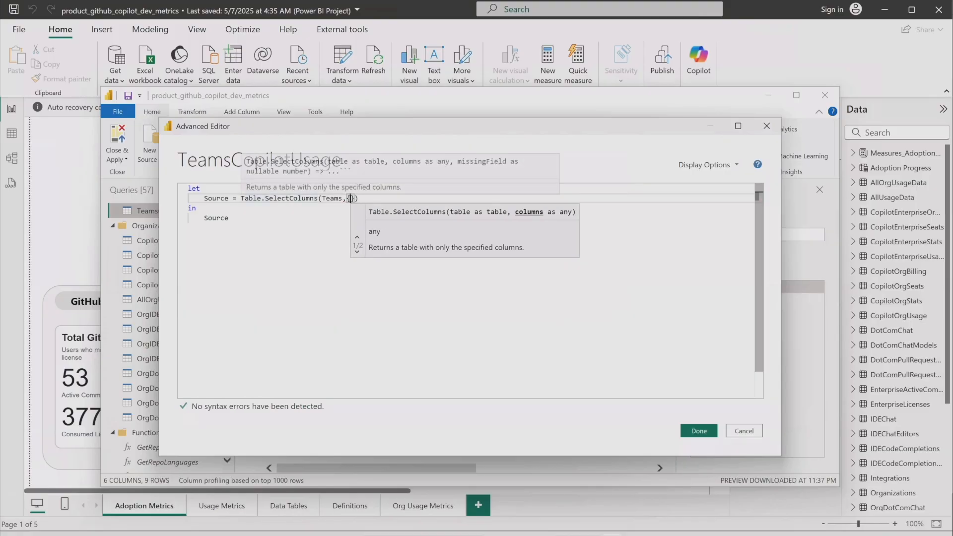
text("or)
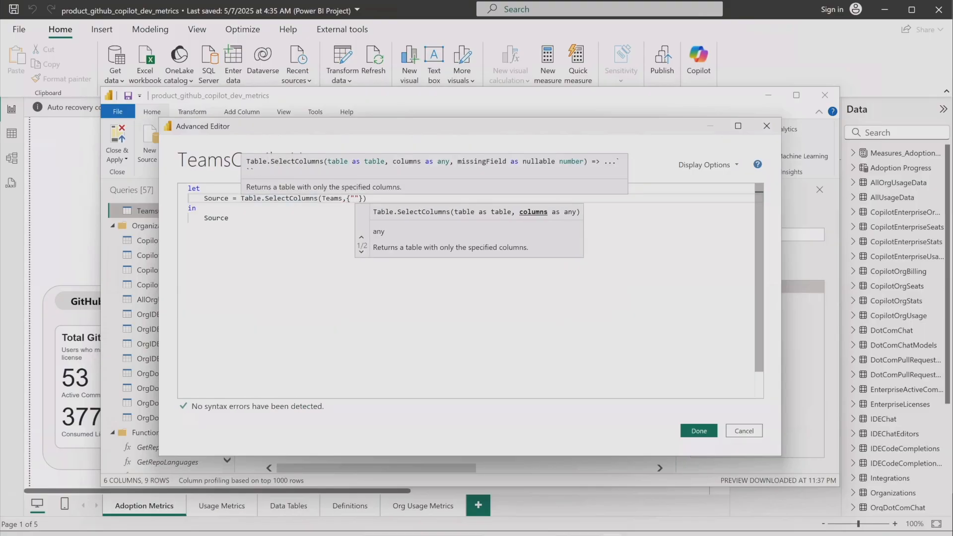
text(ganization)
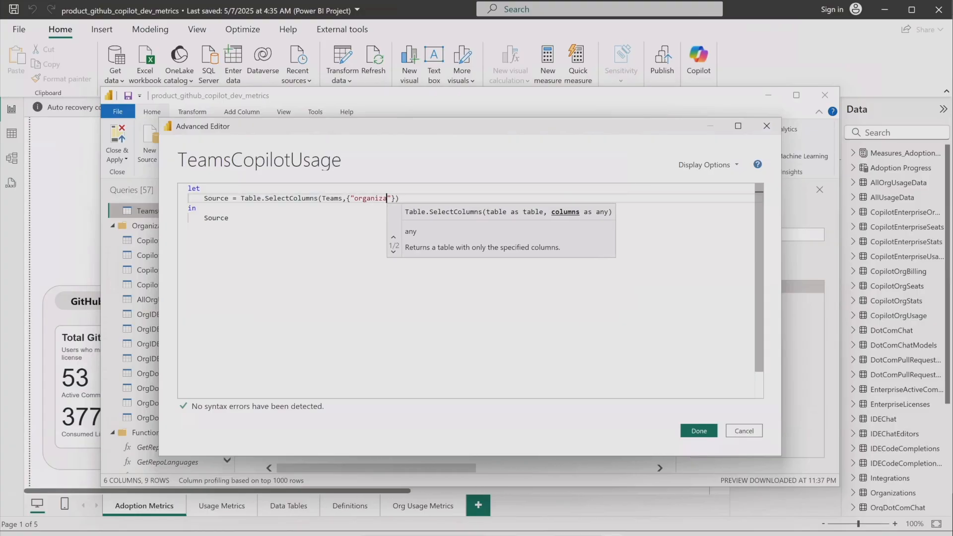
text(")
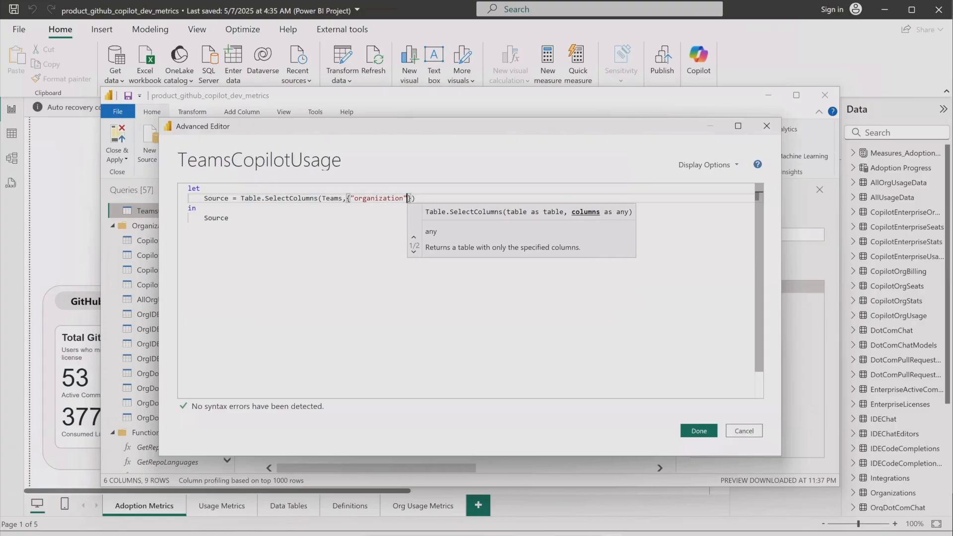
text(,"t)
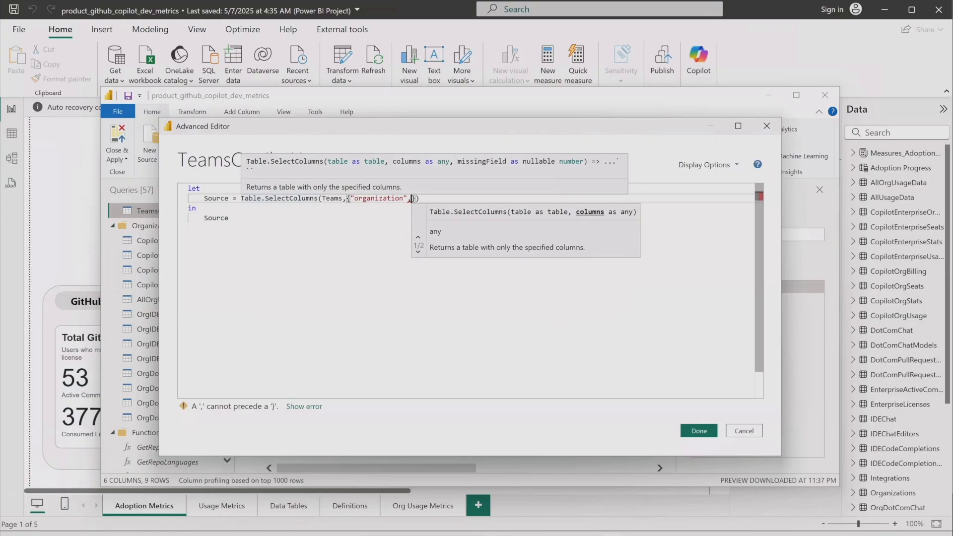
text(eams)
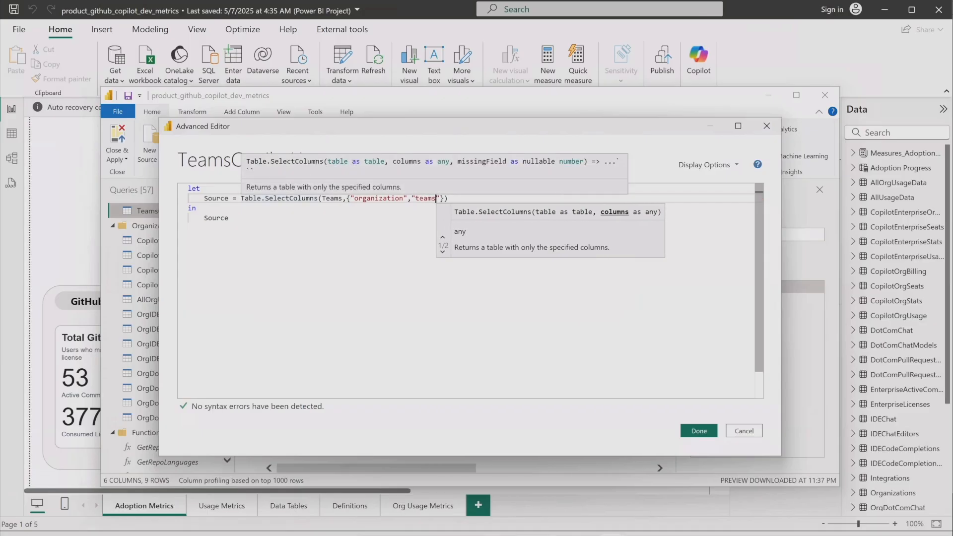
text(.slug)
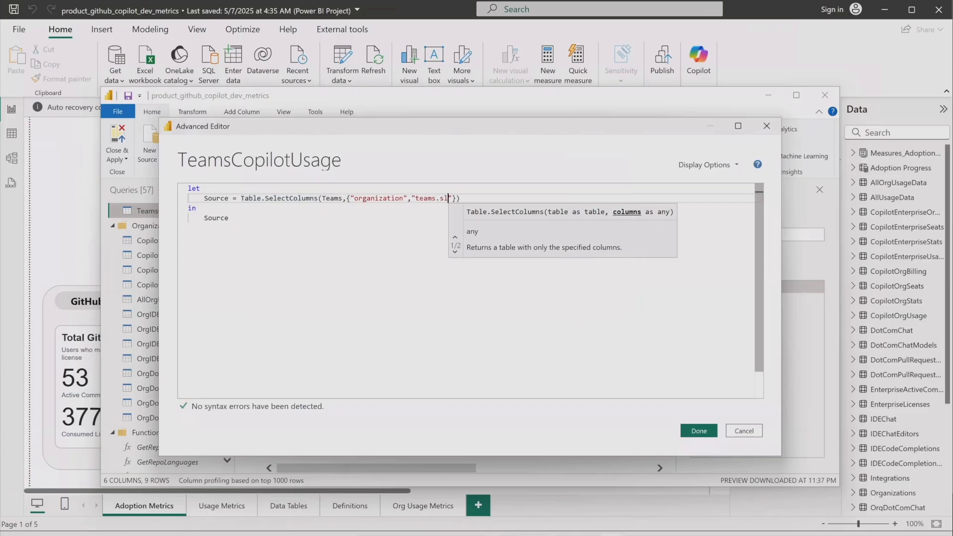
click(450, 287)
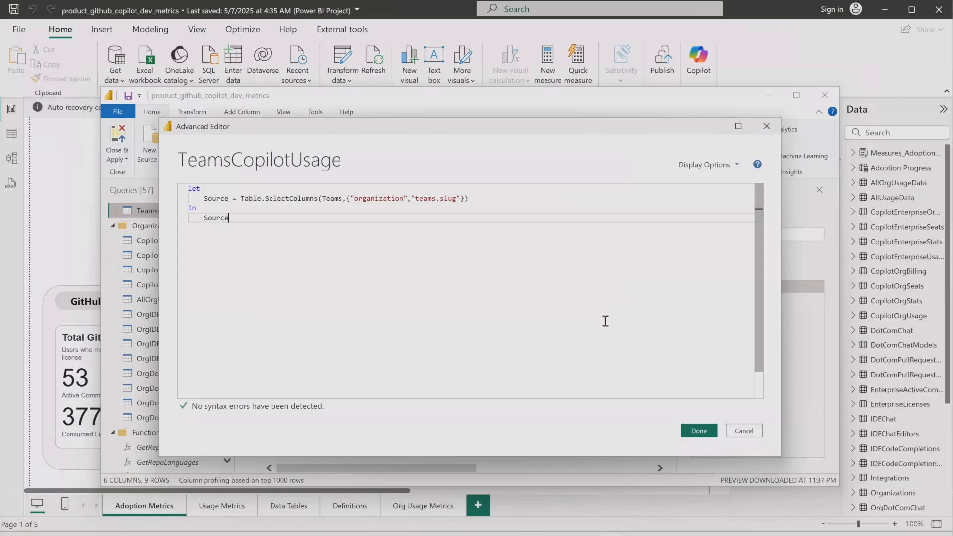
click(698, 430)
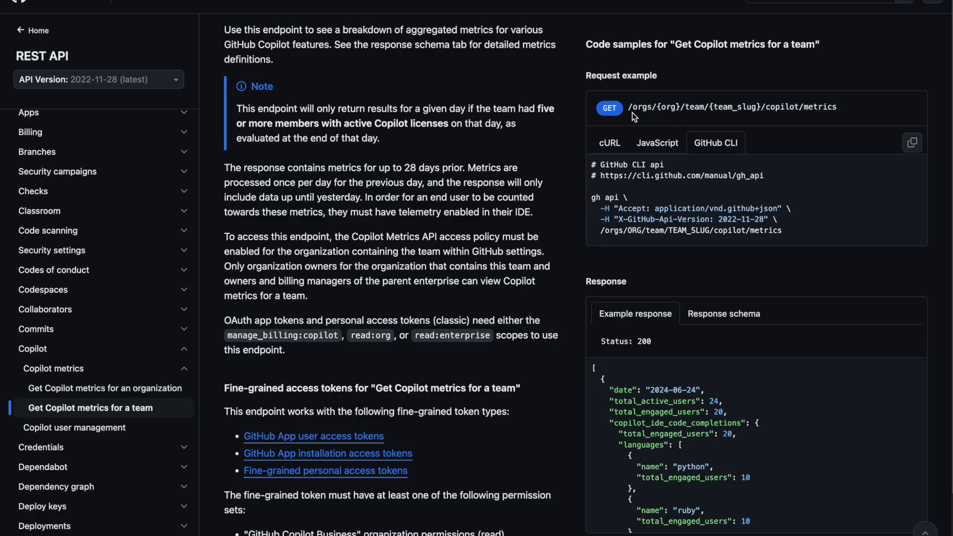
- Copy the request path /orgs/{org}/team/{team_slug}/copilot/metrics from the code sample
drag(628, 109, 834, 104)
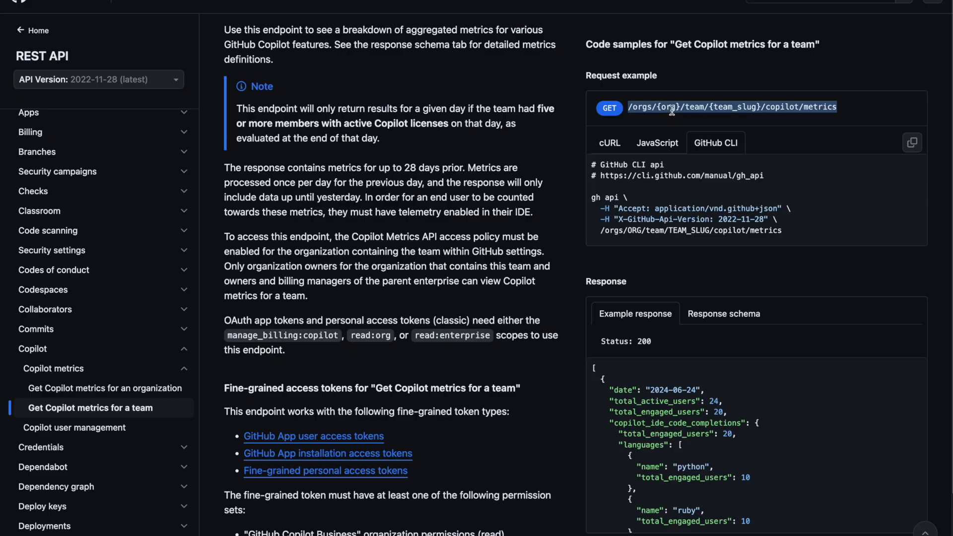
right_click(708, 107)
- Start a custom column named copilot_team_url, pasting the copied request path as its formula
click(731, 136)
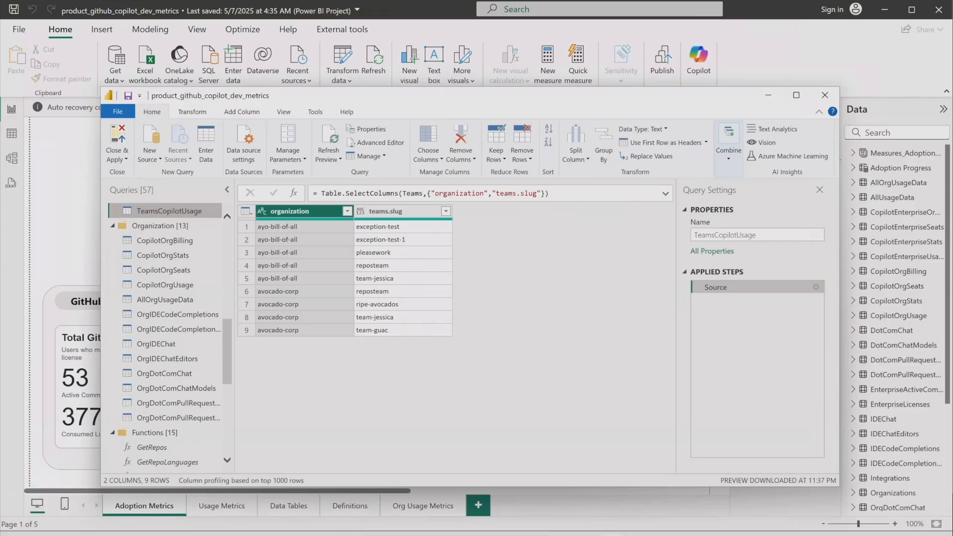
click(234, 112)
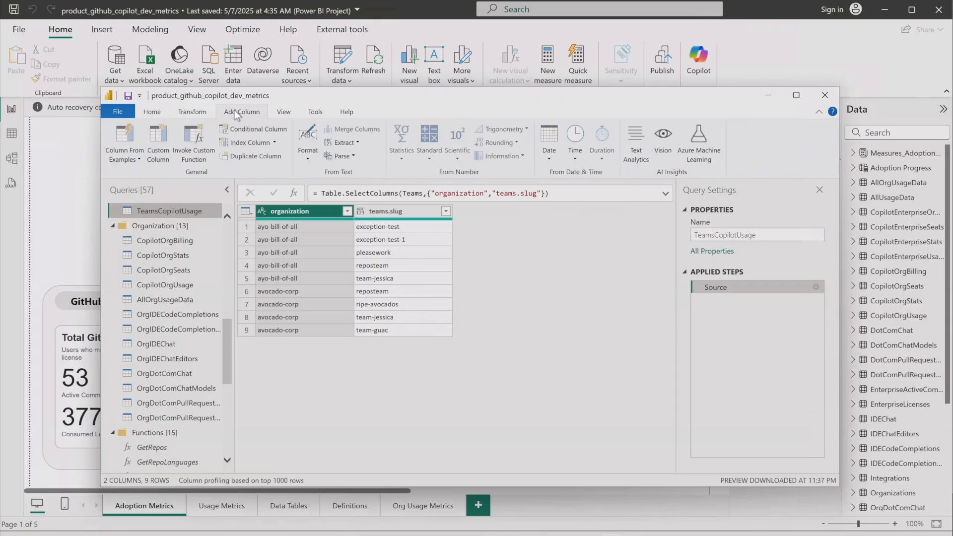
click(153, 151)
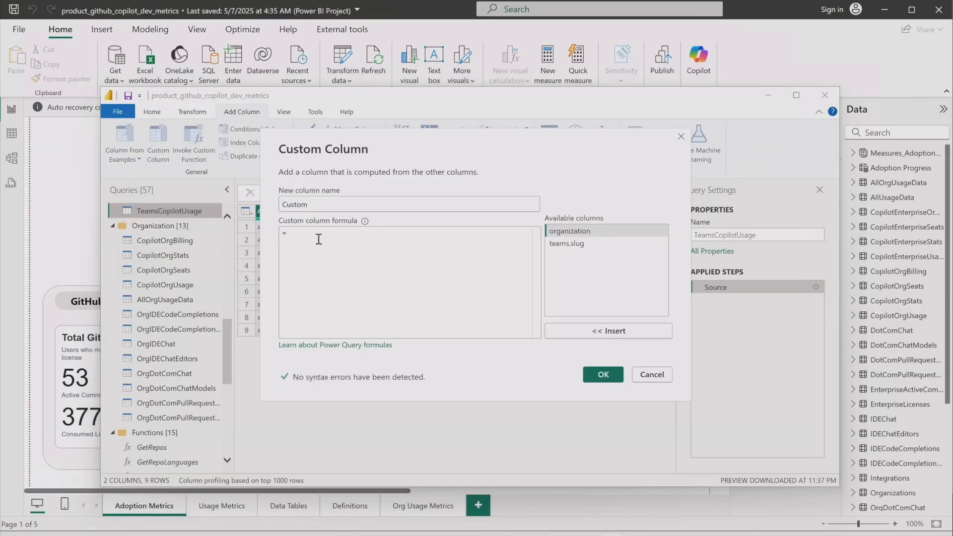
key(ctrl+v)
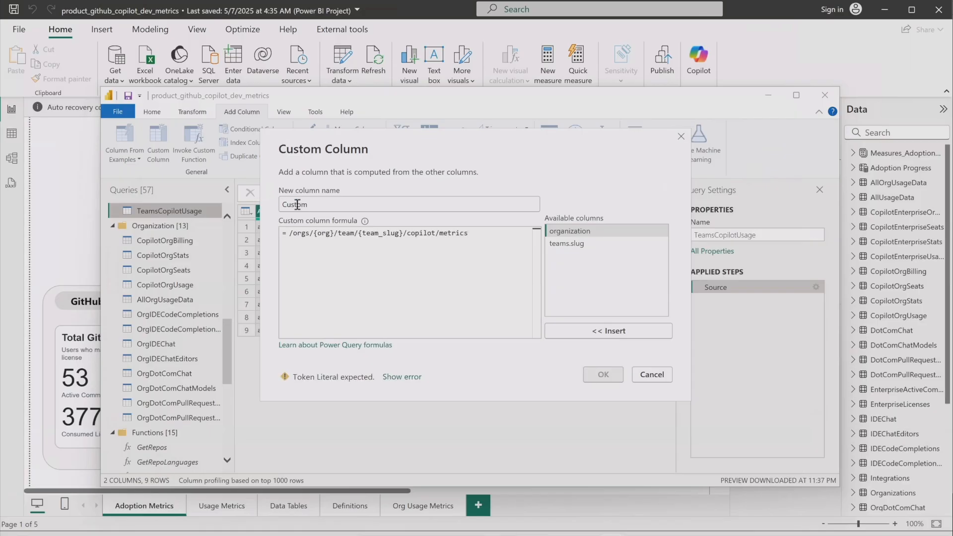
text(copu)
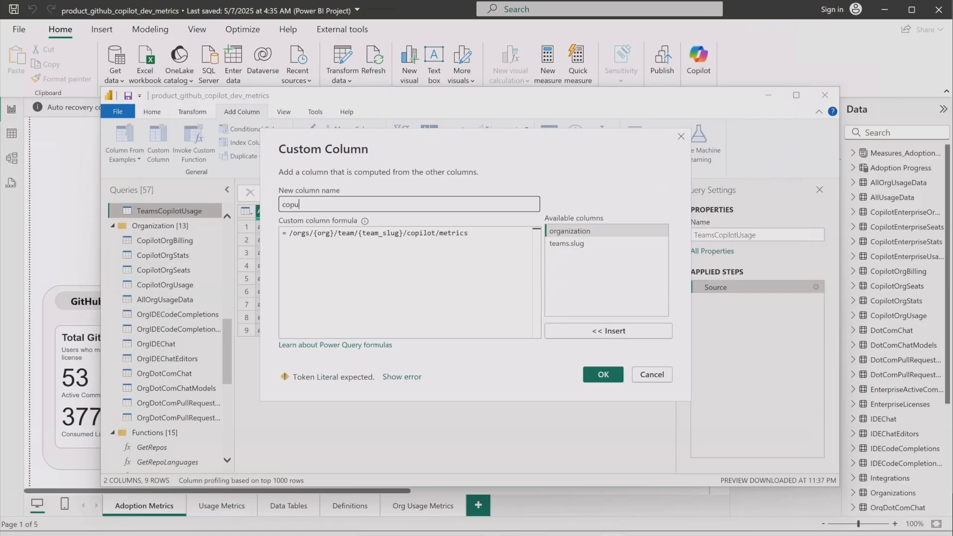
key(BackSpace)
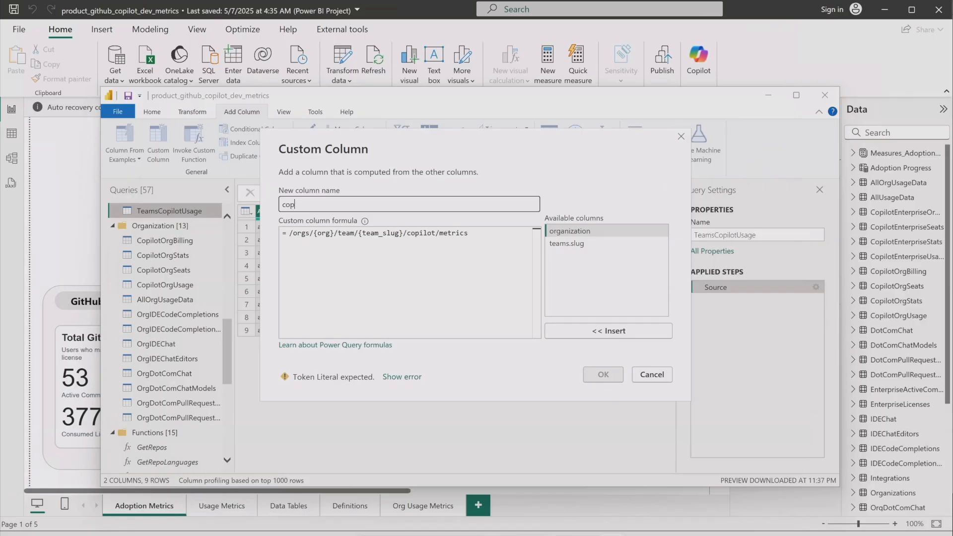
text(ilot_te)
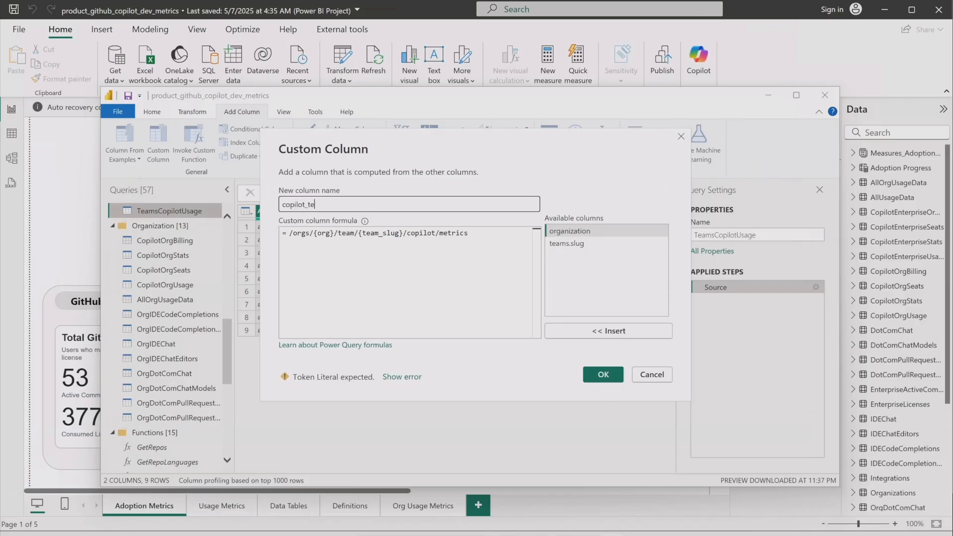
text(am_url)
- Wrap the /orgs/ and /team/ and /copilot/metrics path pieces in double quotes
click(290, 233)
text(")
click(316, 234)
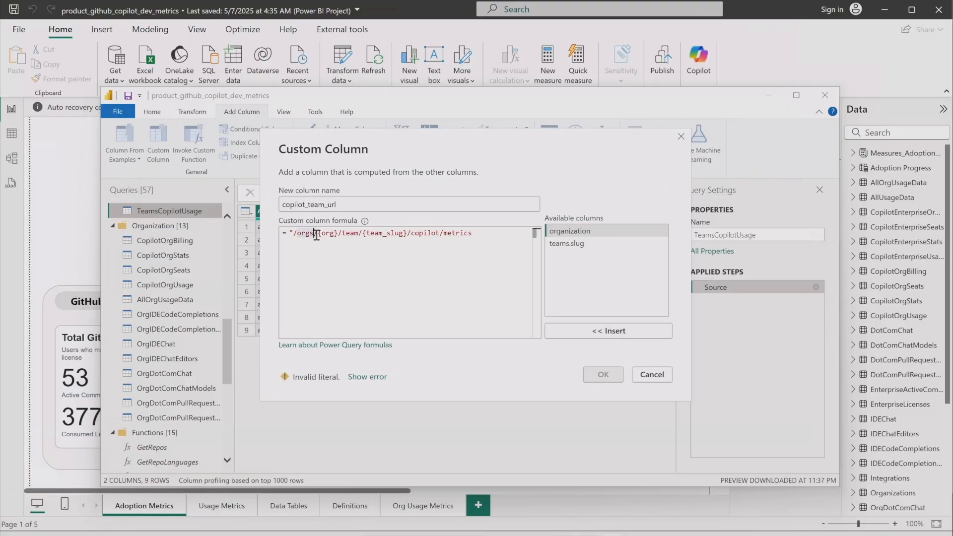
text(")
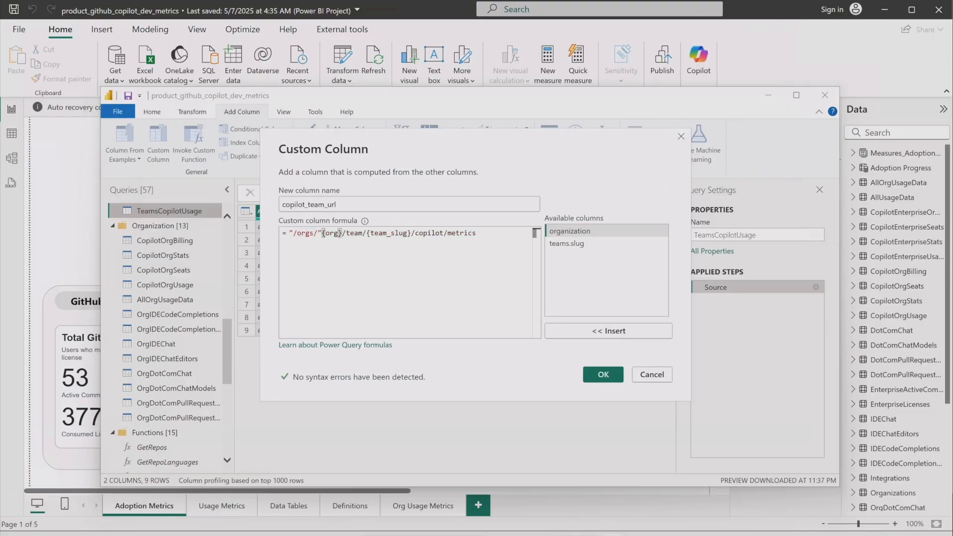
click(342, 234)
text(")
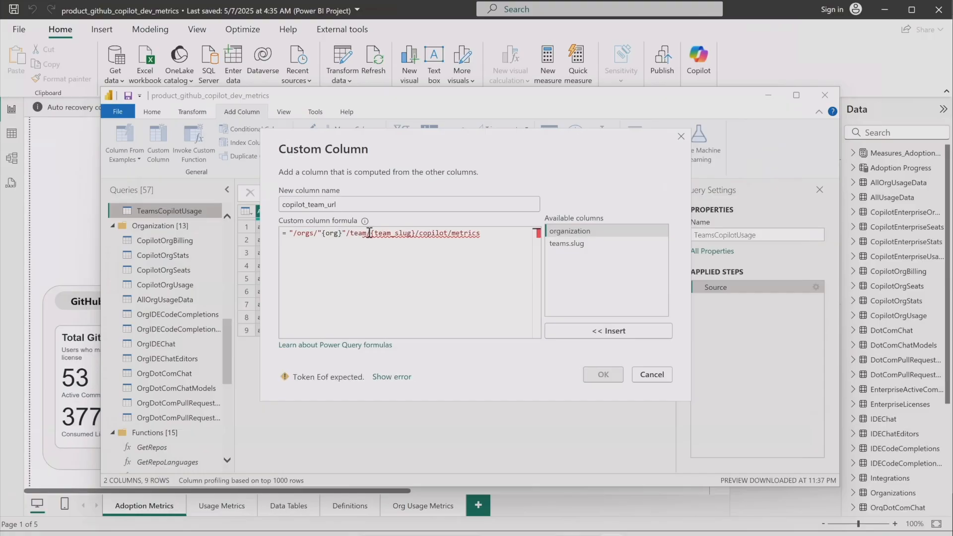
click(375, 234)
text(")
click(417, 233)
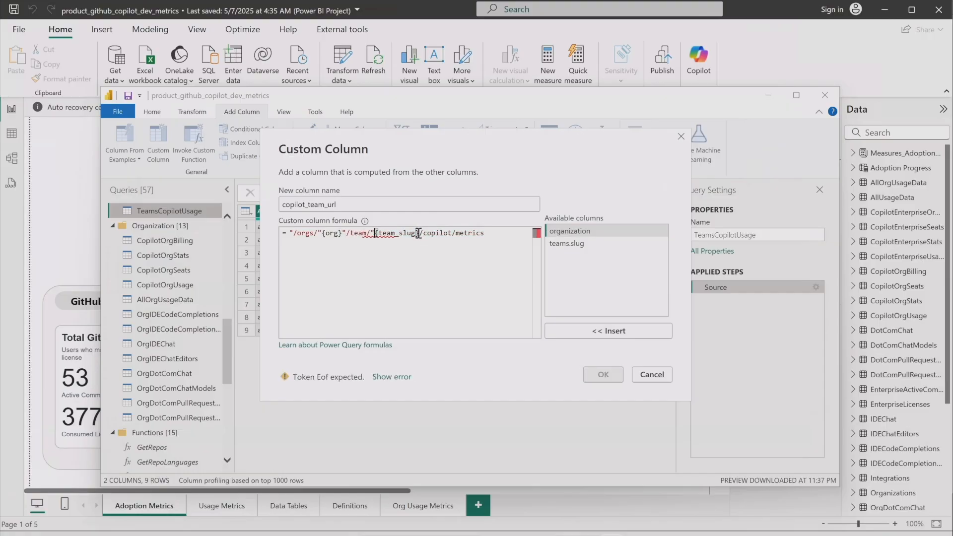
text(")
click(489, 234)
text(")
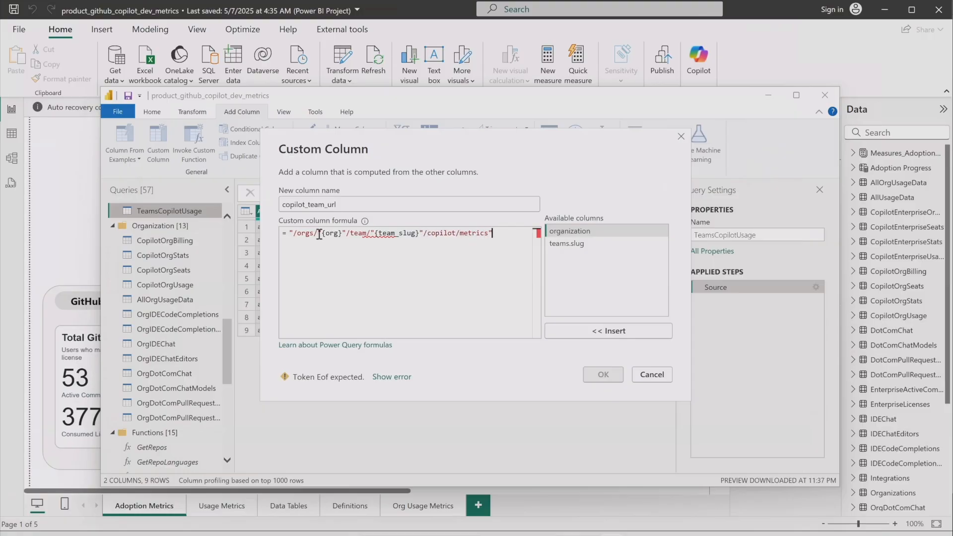
- Replace {org} and {team_slug} with &[organization]& and &[teams.slug]&, then create the column
drag(322, 232, 339, 233)
key(BackSpace)
text(&&)
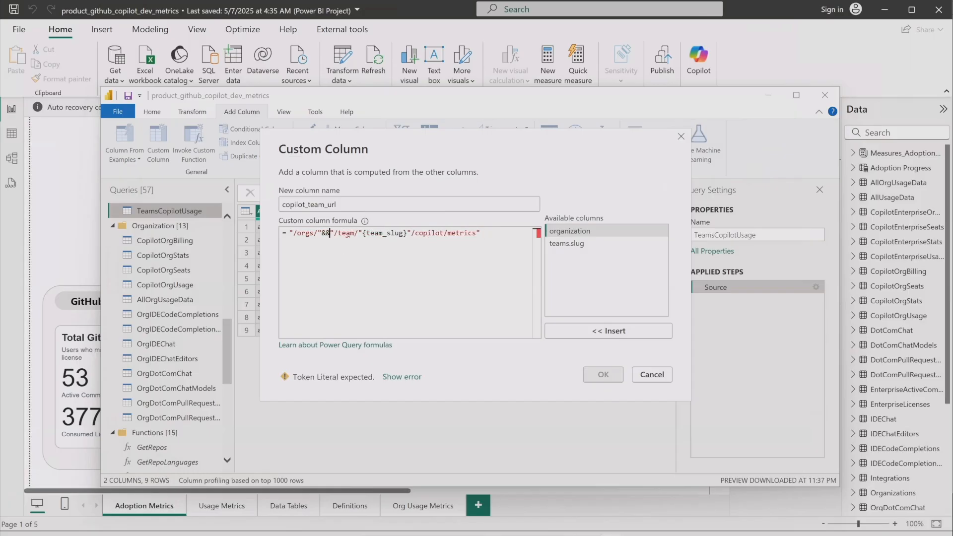
double_click(570, 231)
drag(419, 233, 465, 233)
text(&&)
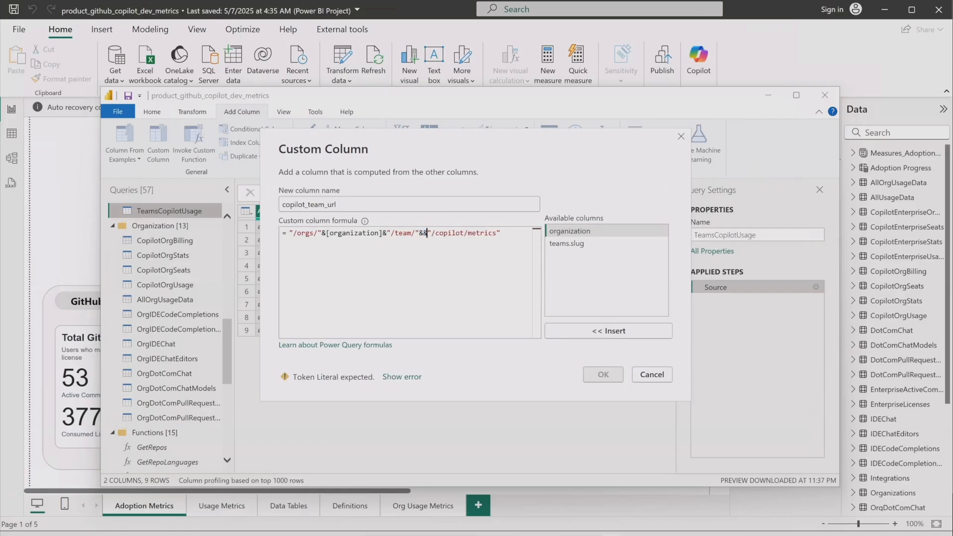
key(Left)
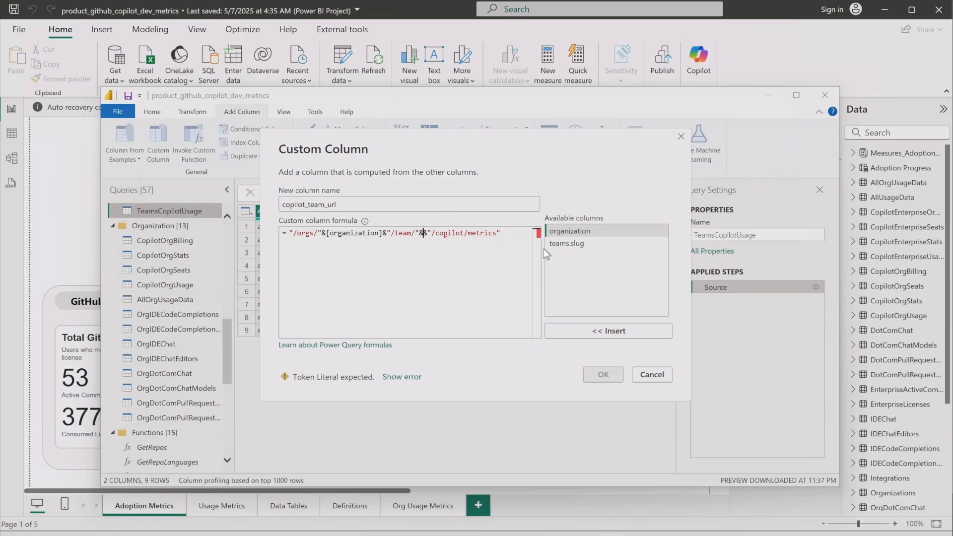
double_click(570, 243)
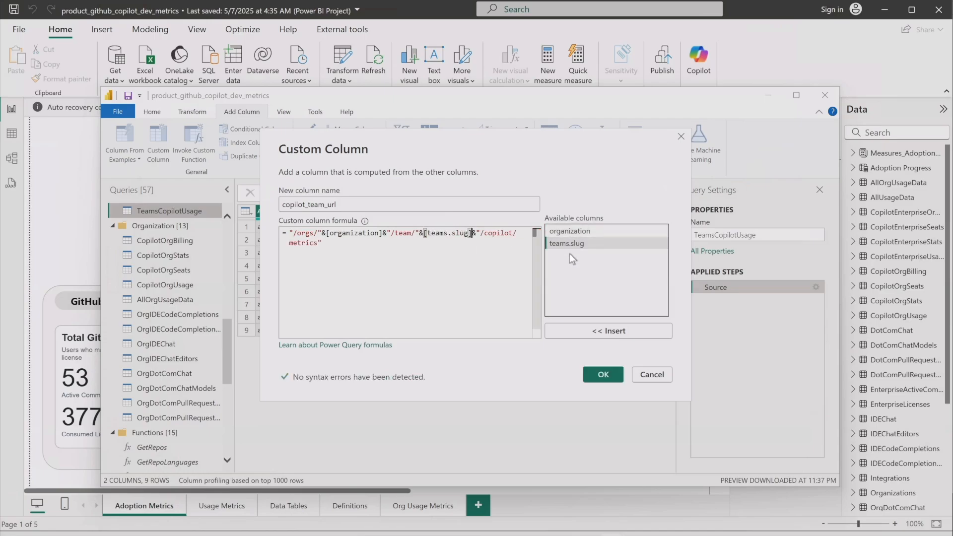
click(603, 375)
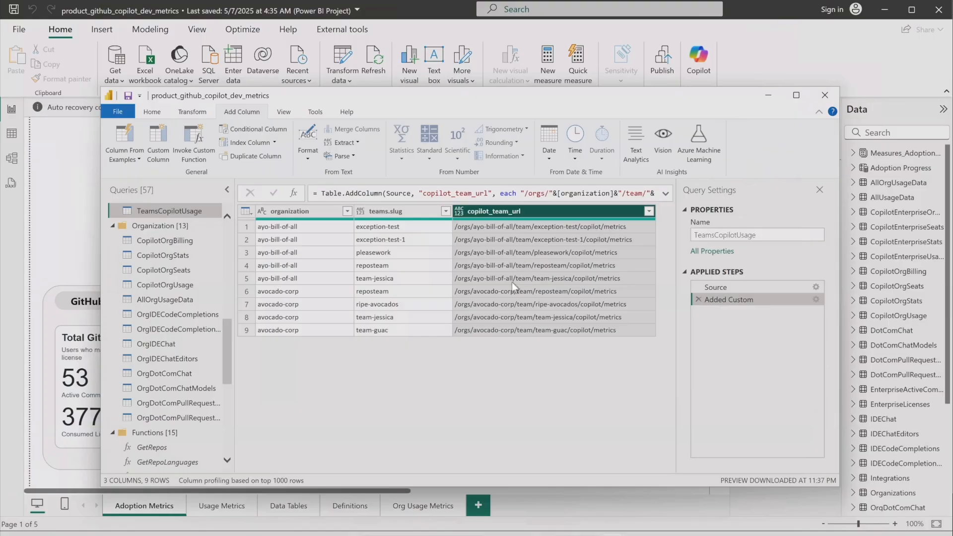
drag(228, 362, 225, 403)
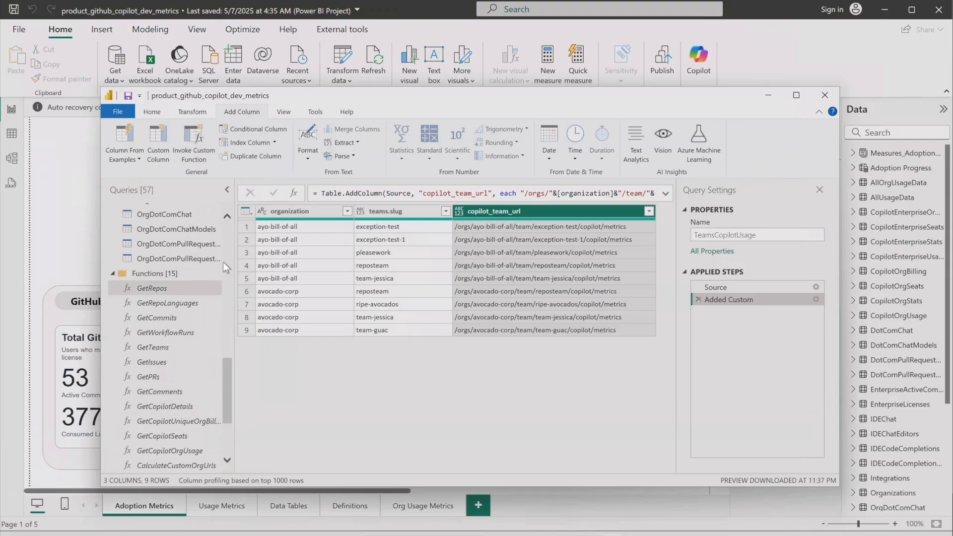
scroll(221, 266, up, 5)
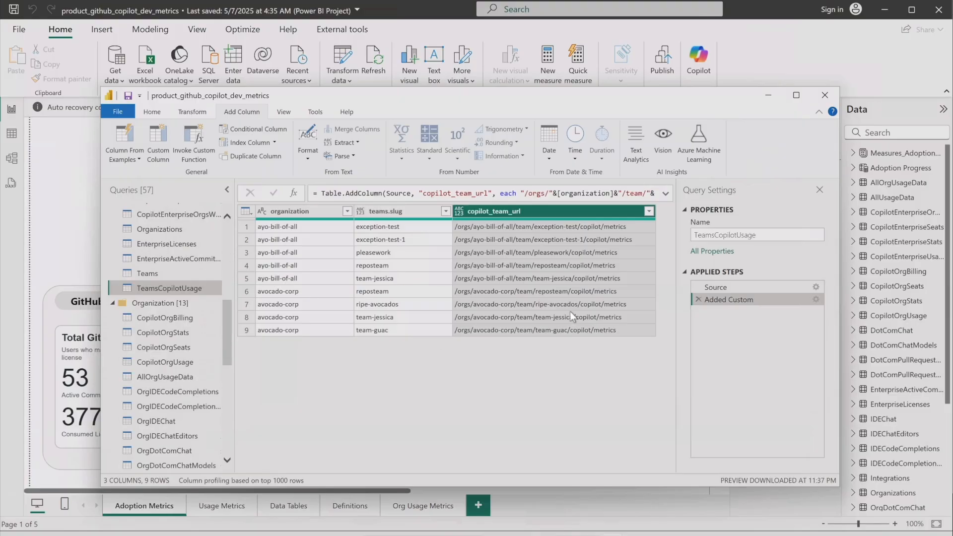
- Invoke GetCopilotDetails with copilotUrl = copilot_team_url as a new teams_copilot_details column
click(197, 141)
double_click(299, 251)
text(Cop)
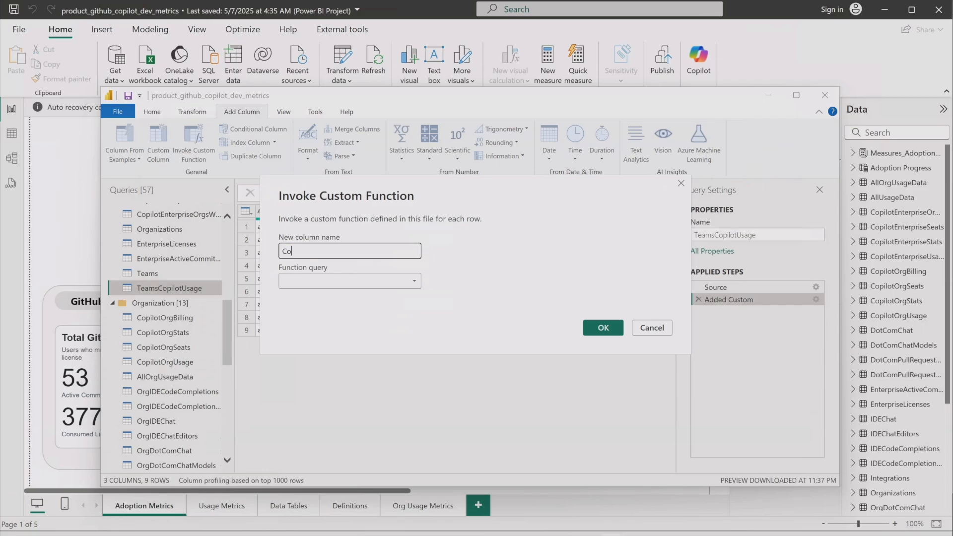
key(BackSpace)
key(BackSpace)
key(BackSpace)
text(teams_copilot_details)
click(314, 281)
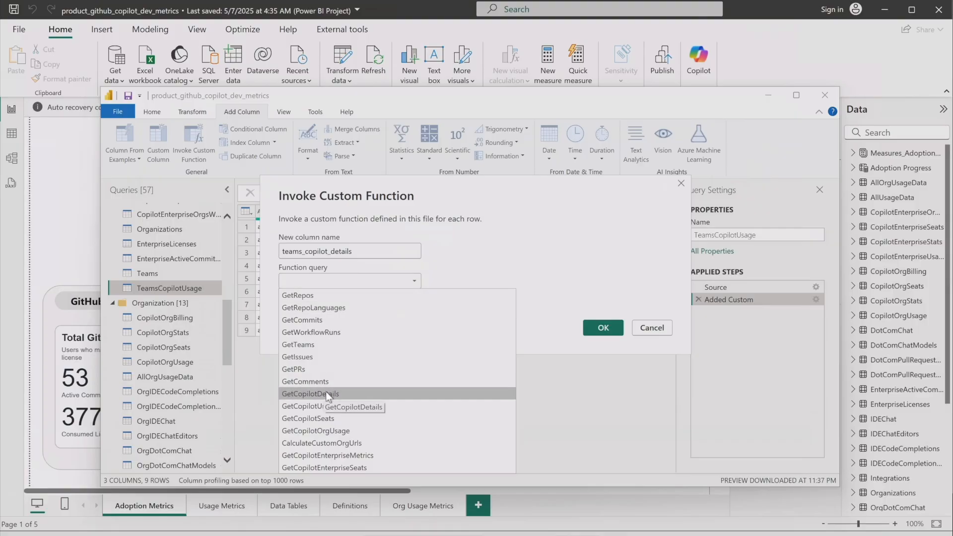
click(327, 394)
click(344, 312)
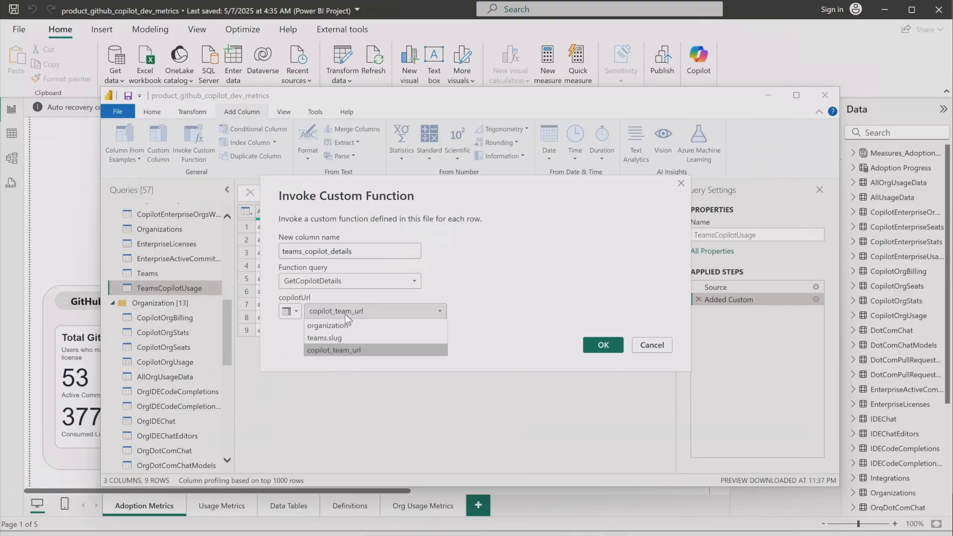
click(469, 350)
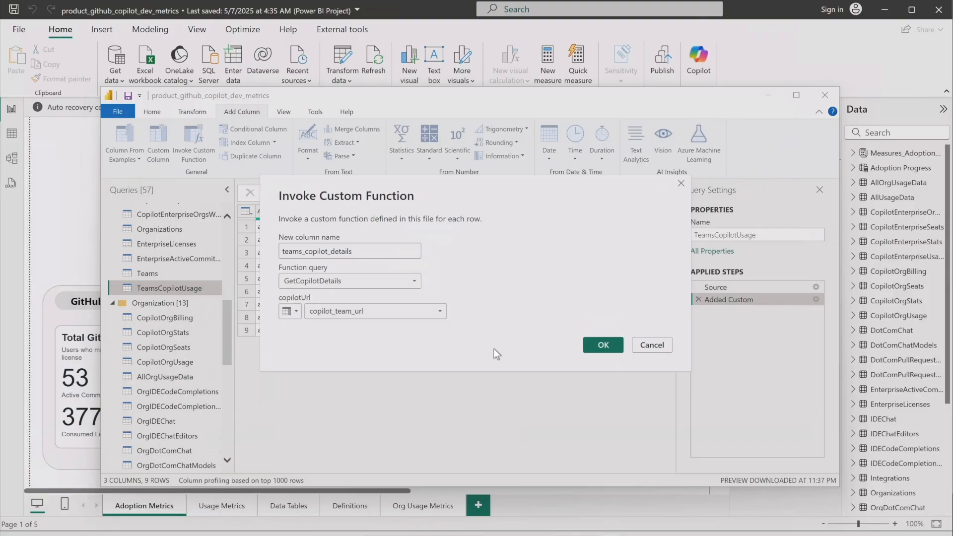
click(602, 345)
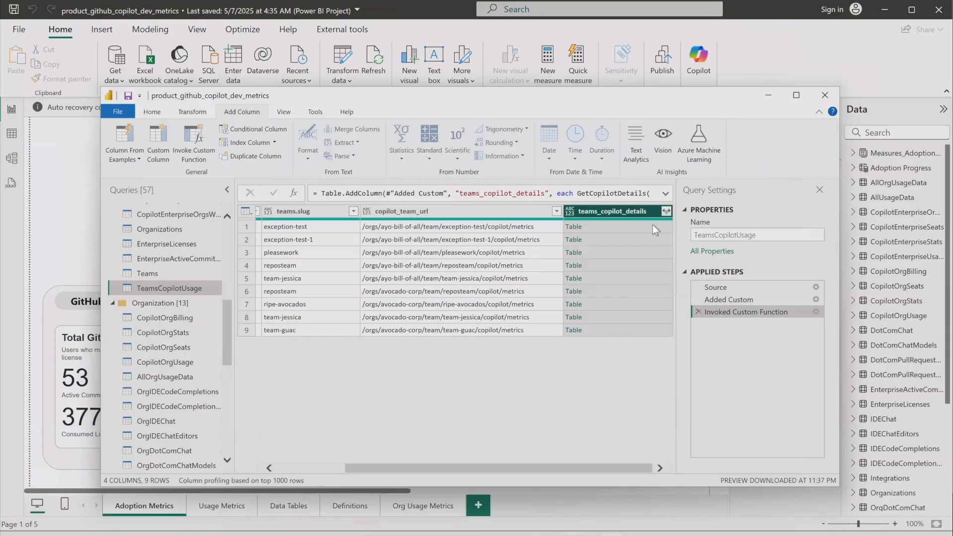
click(666, 211)
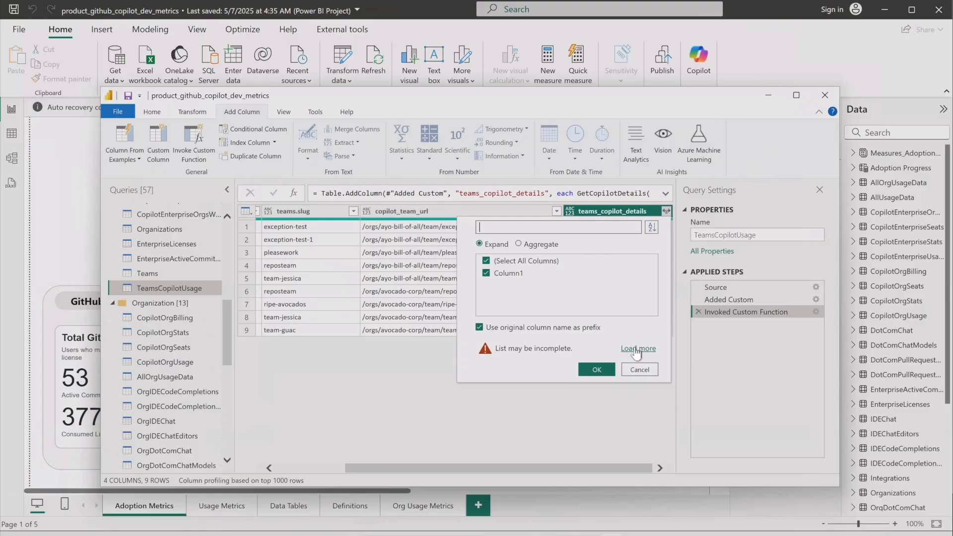
- Expand teams_copilot_details to Column1, rename it back to teams_copilot_details, and expand lists to new rows
click(635, 348)
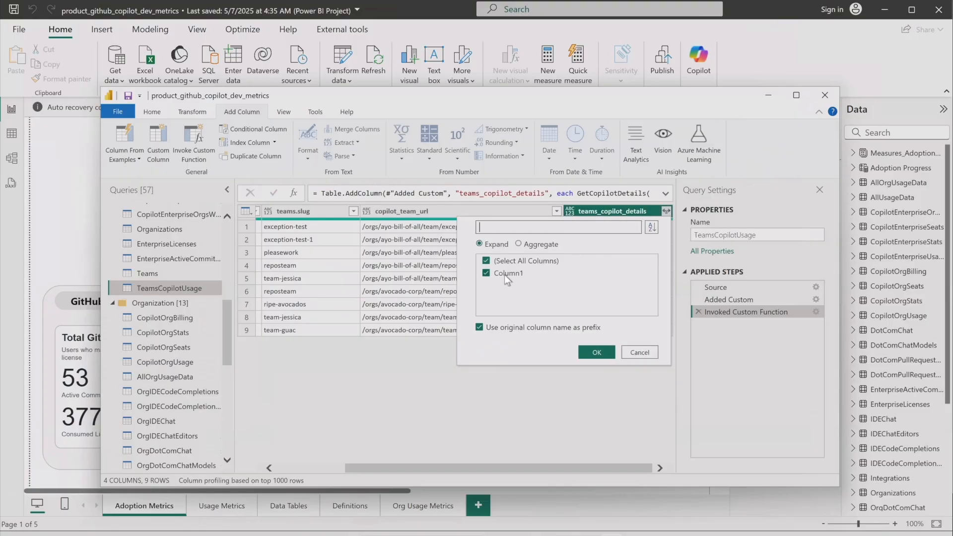
click(597, 352)
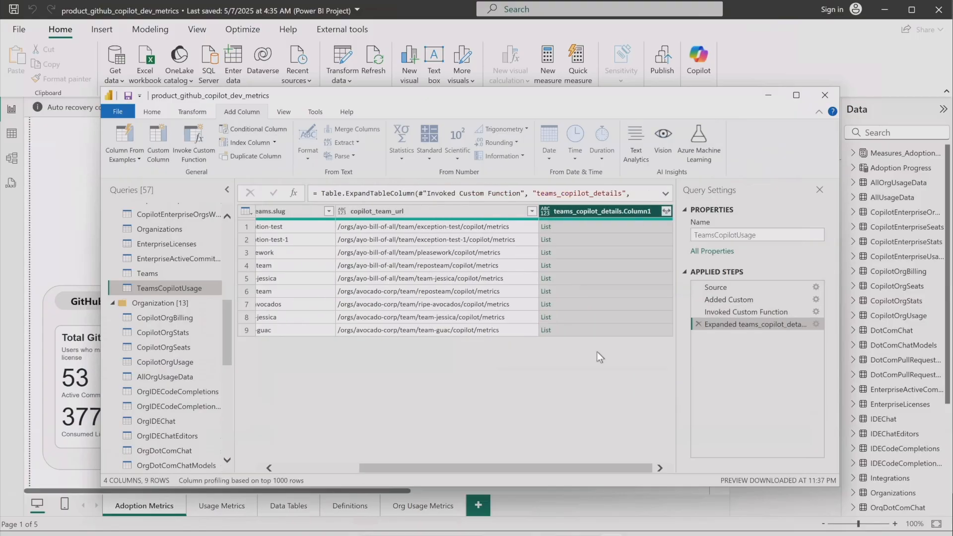
right_click(637, 212)
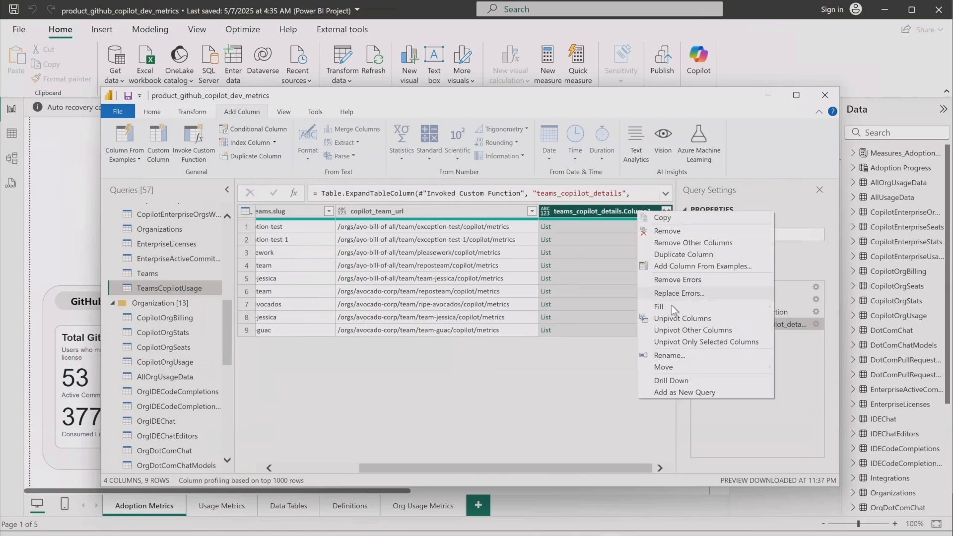
click(669, 354)
double_click(636, 210)
key(BackSpace)
key(BackSpace)
key(Return)
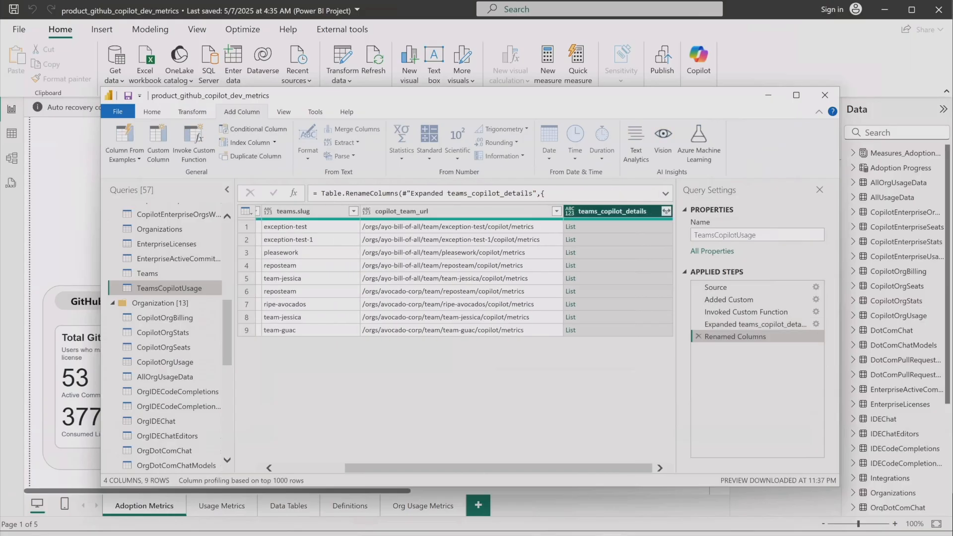
click(666, 212)
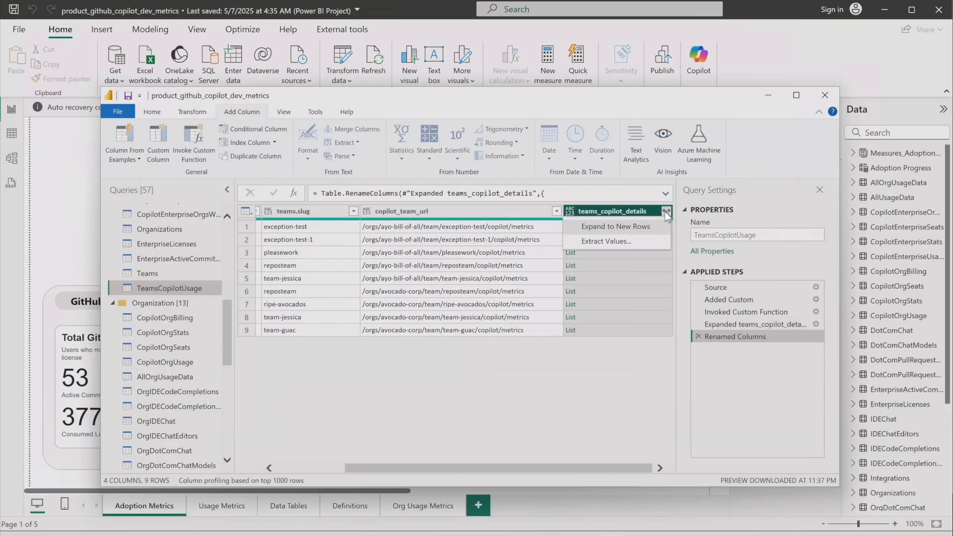
click(633, 225)
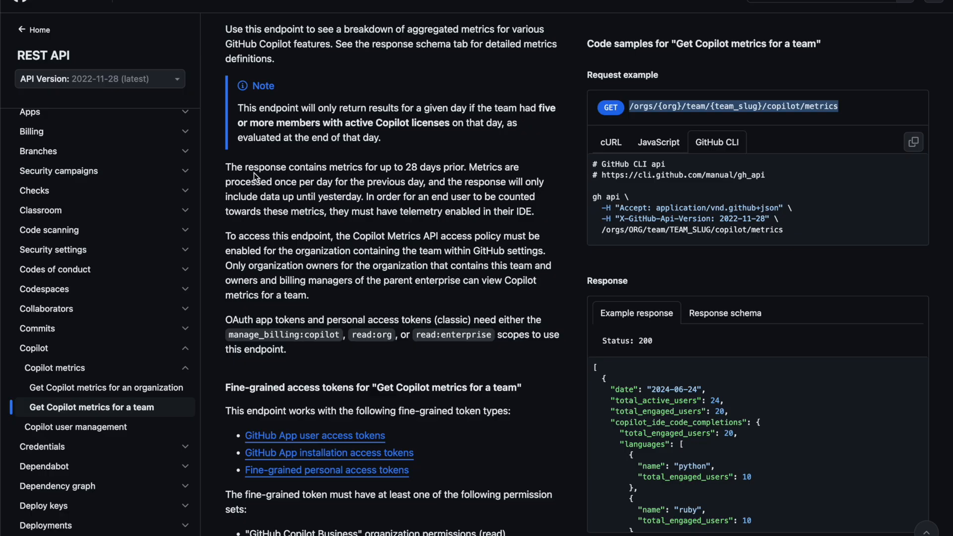
- Highlight the 28-day metrics limit and the paragraph on who can view team metrics
drag(228, 168, 507, 190)
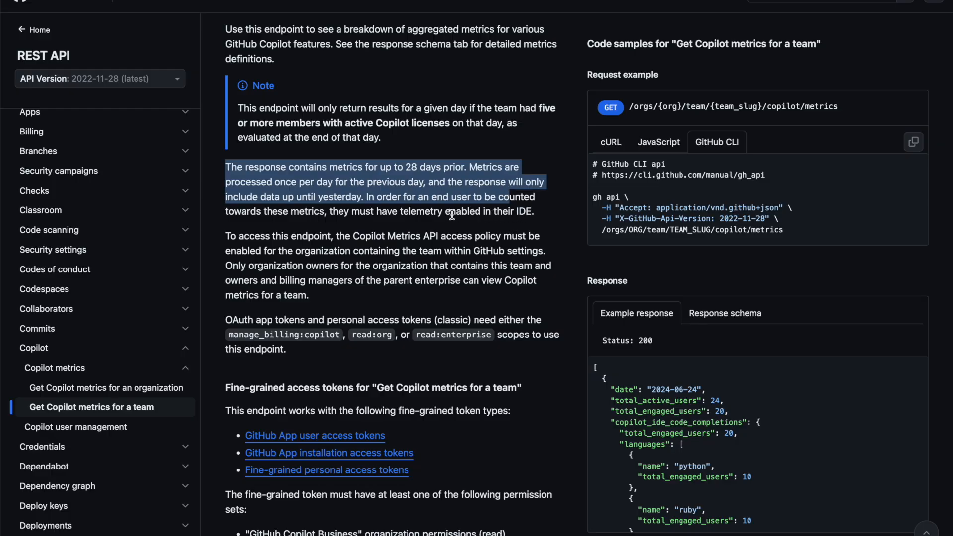
scroll(451, 214, up, 1)
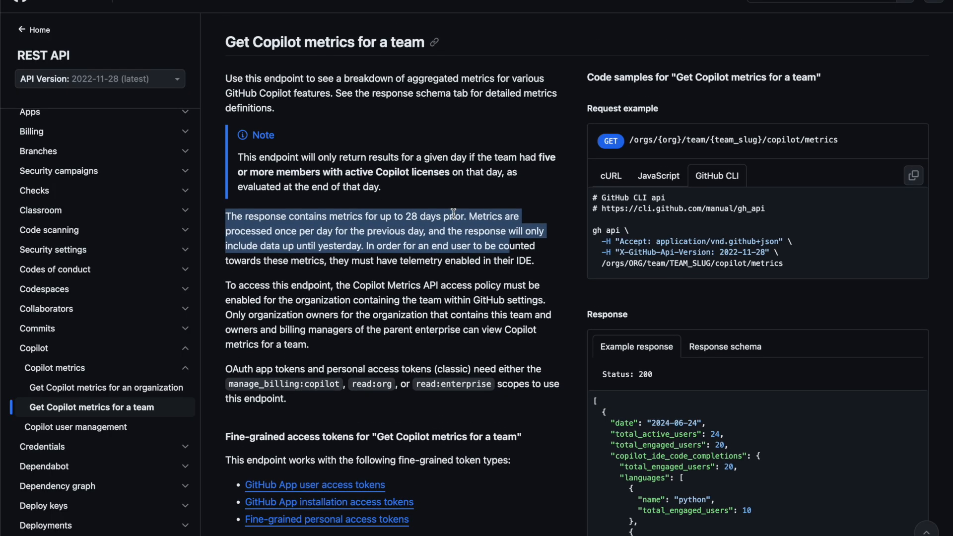
scroll(453, 213, down, 2)
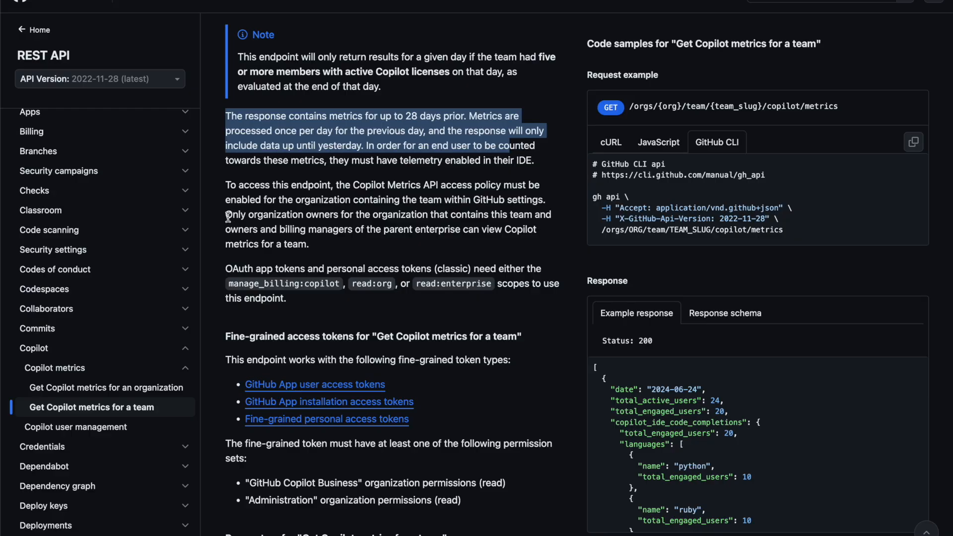
drag(300, 230, 476, 228)
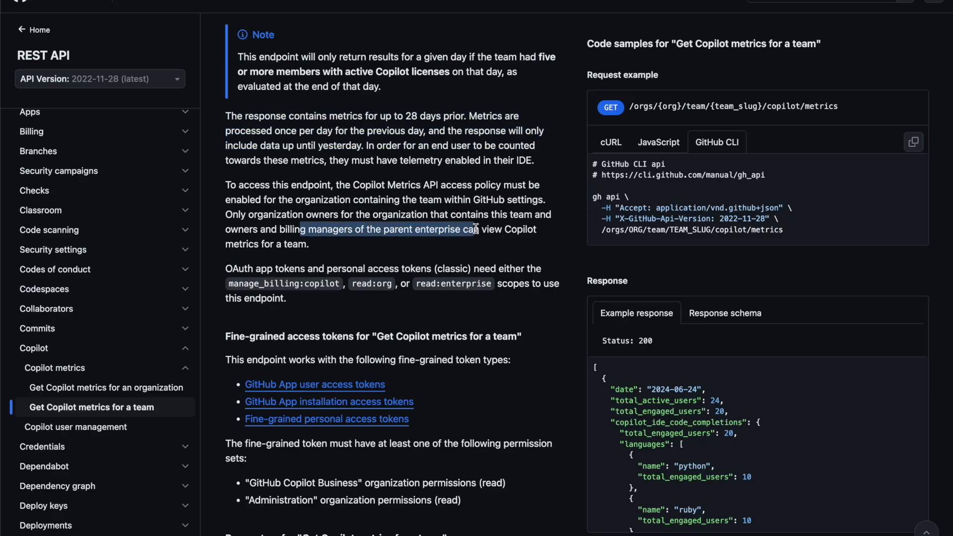
scroll(413, 238, down, 2)
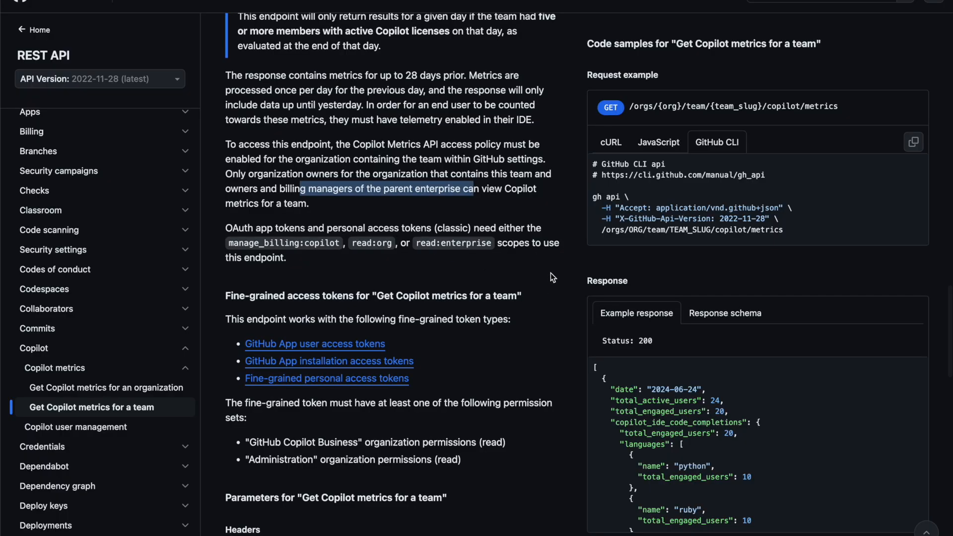
scroll(549, 272, down, 4)
scroll(548, 272, up, 5)
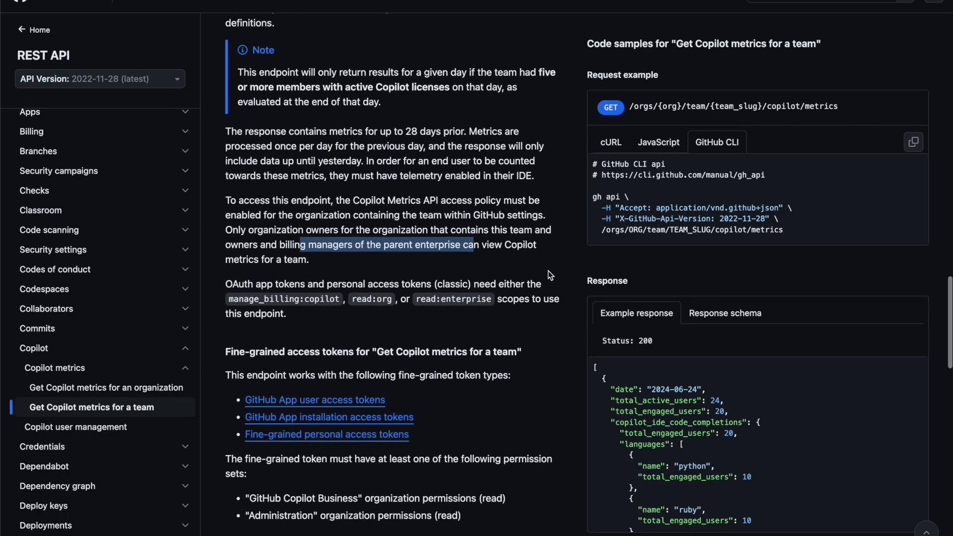
scroll(550, 275, up, 1)
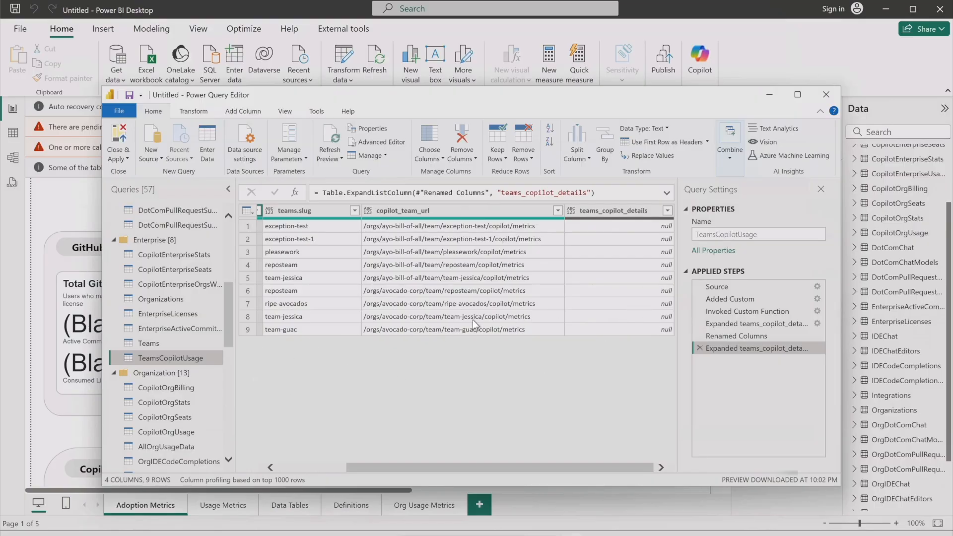
- Look over the CopilotOrgUsage query's columns for comparison, then return to TeamsCopilotUsage
click(193, 434)
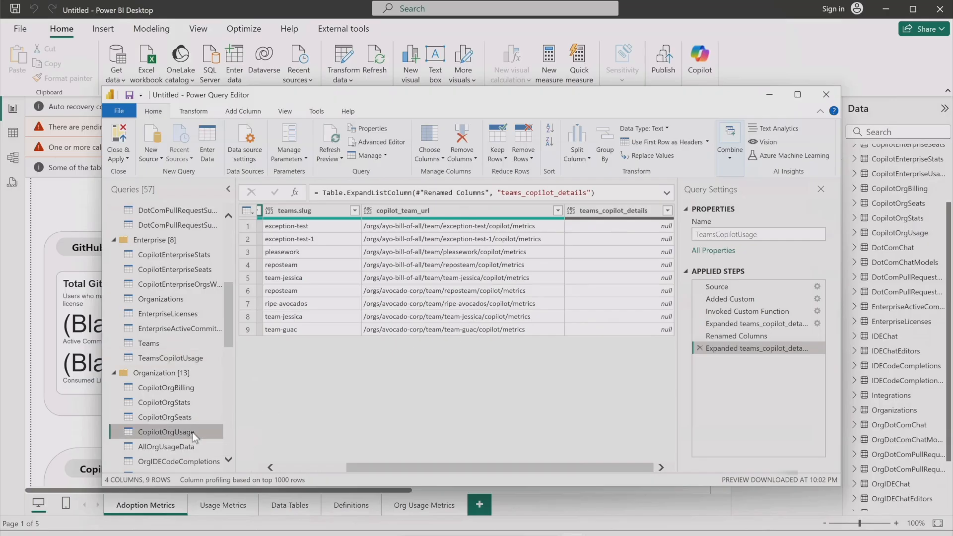
drag(367, 468, 391, 465)
scroll(184, 453, down, 2)
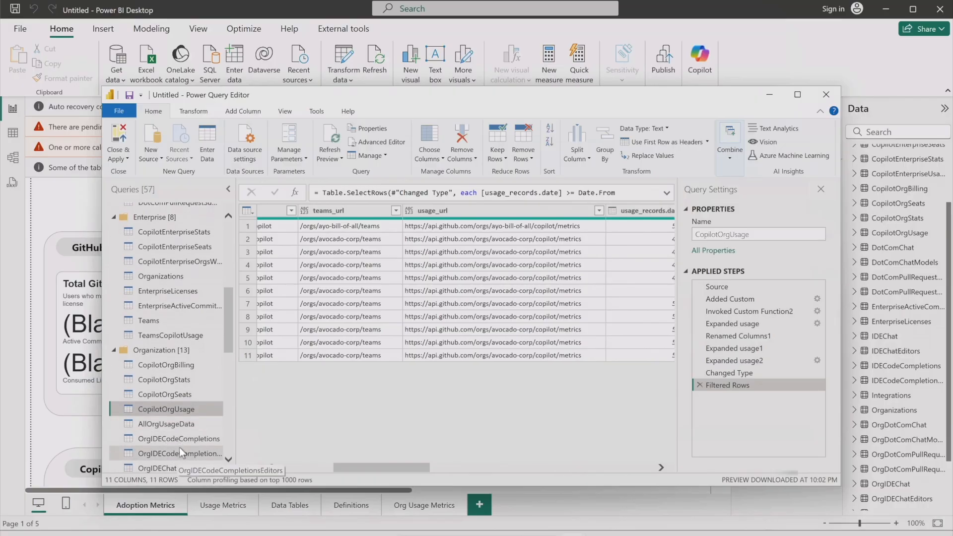
scroll(181, 453, down, 3)
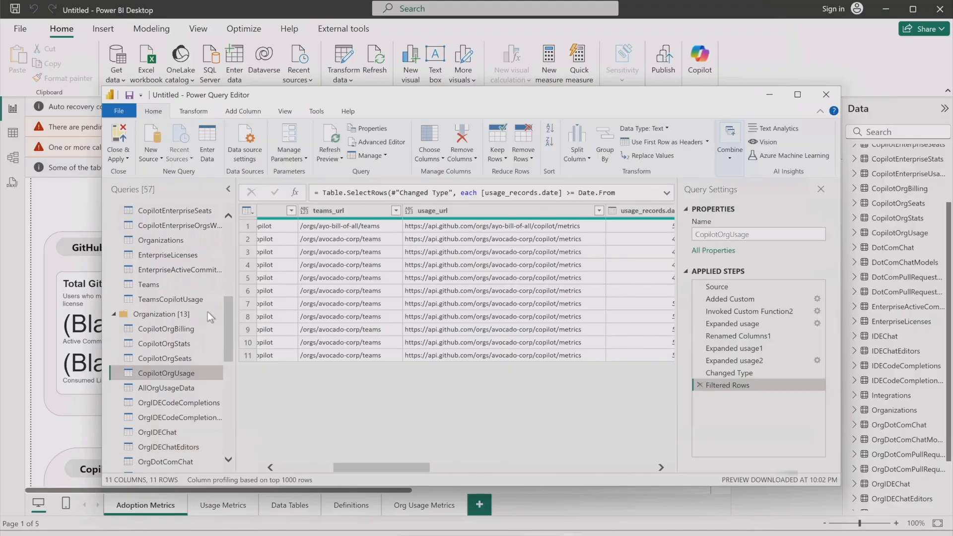
click(188, 299)
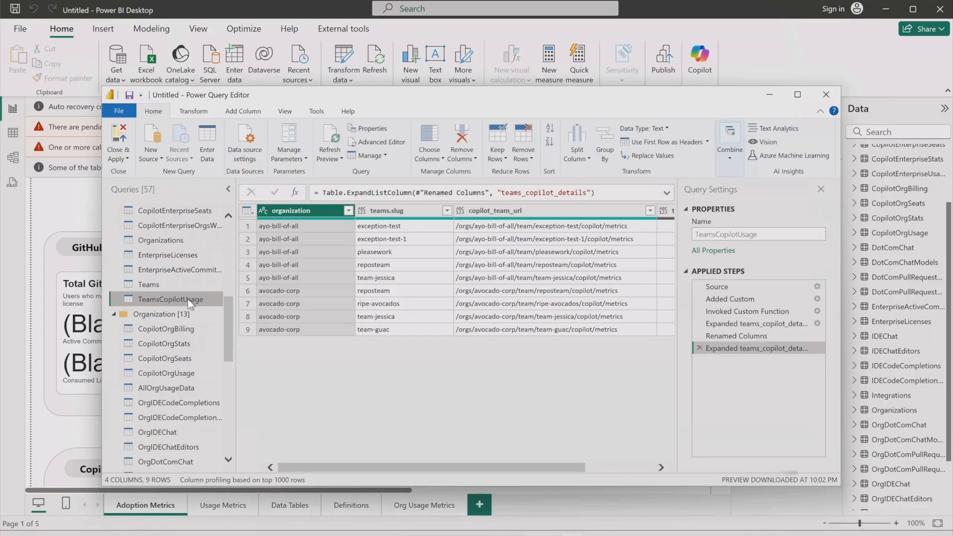